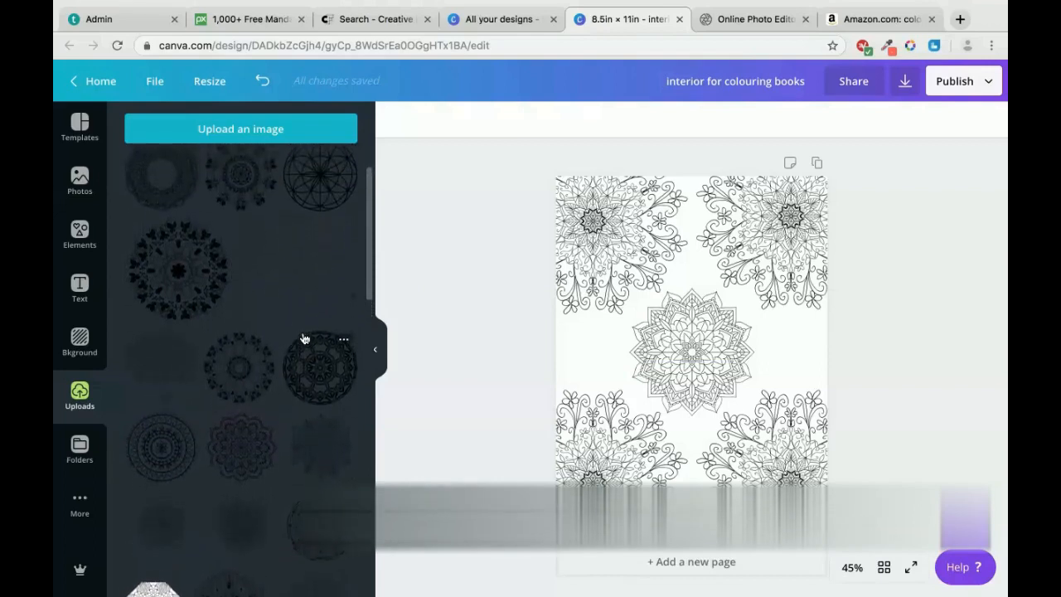
# Step: Browse the Pixabay mandala images through to the second results page and view the Mandala Zentangle illustration with four trees
pyautogui.scroll(-8, 374, 289)
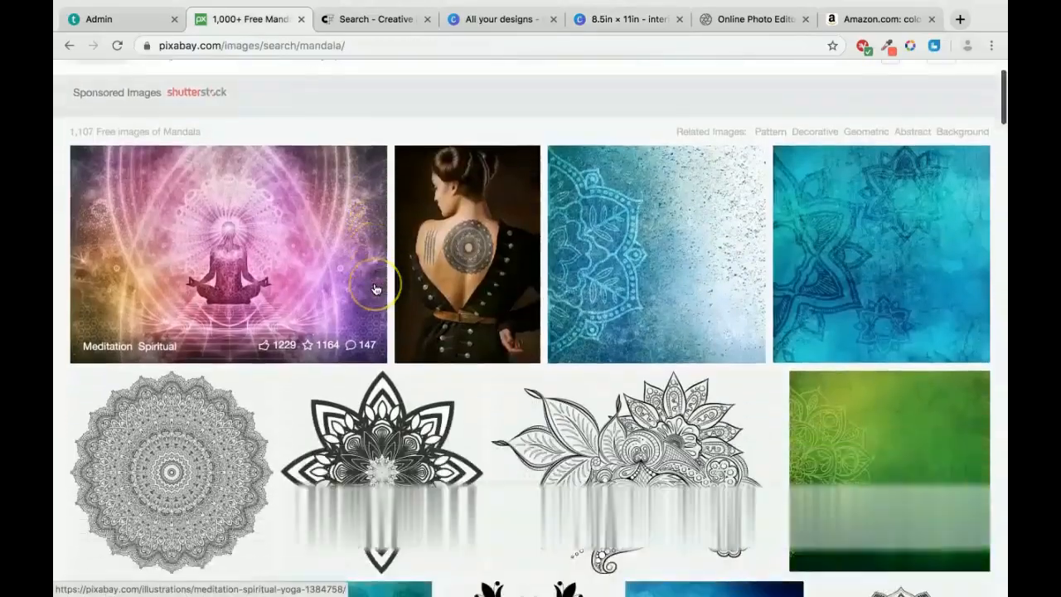
pyautogui.scroll(-10, 373, 288)
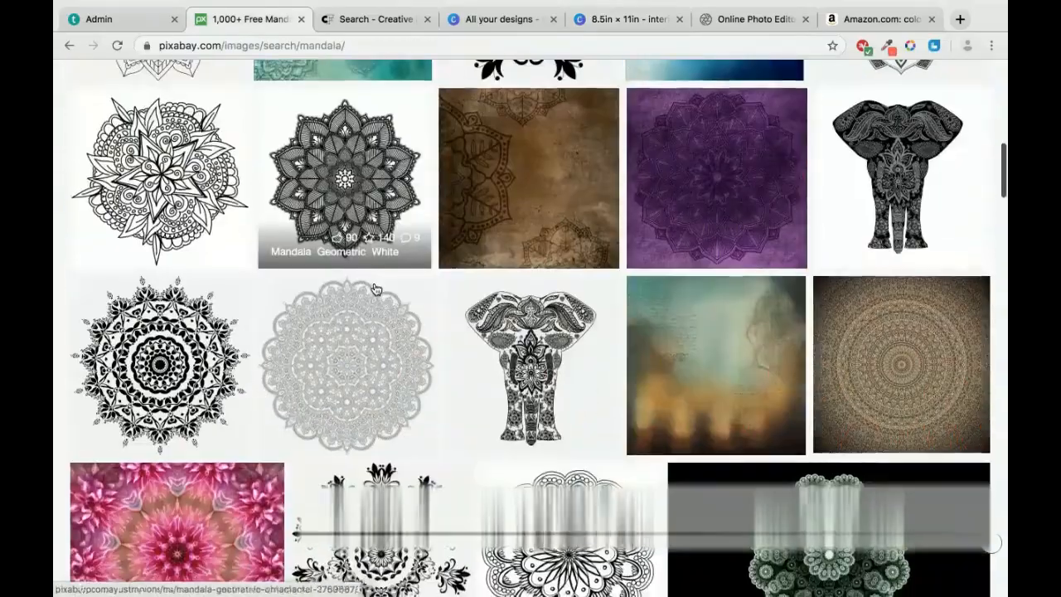
pyautogui.scroll(-10, 373, 288)
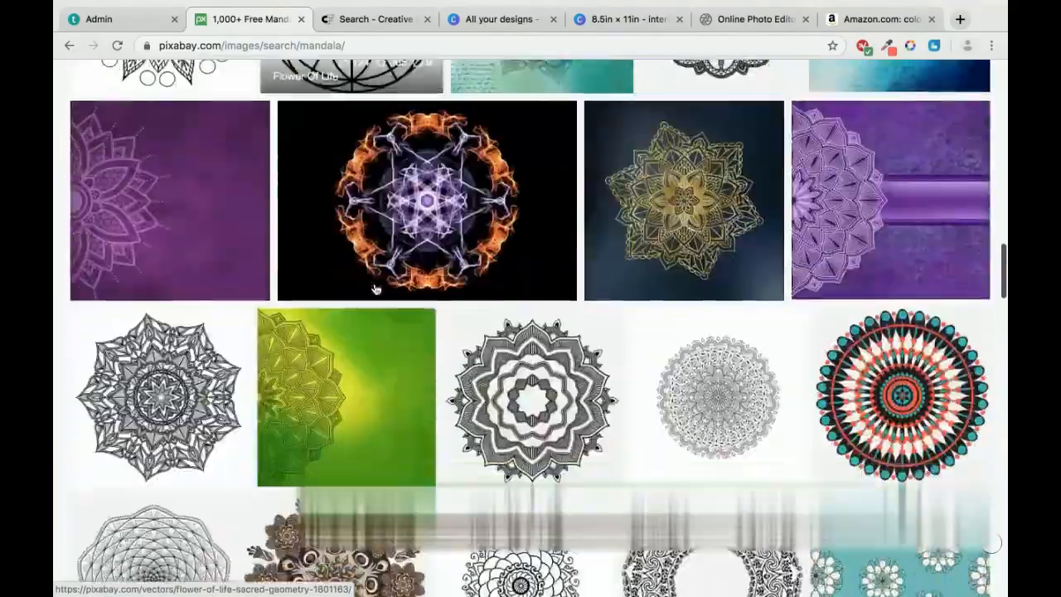
pyautogui.scroll(-10, 374, 288)
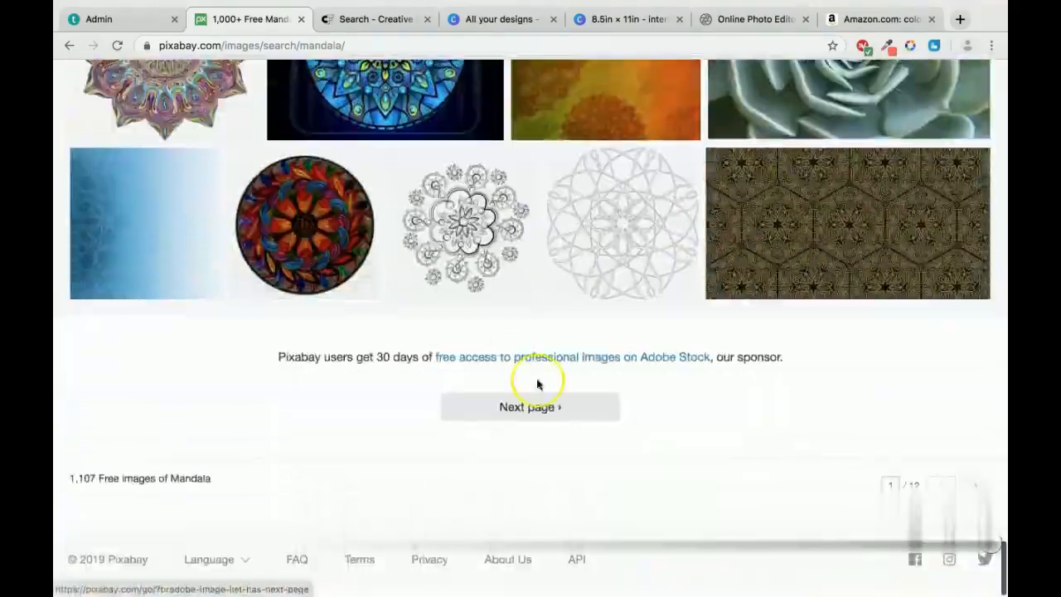
pyautogui.click(549, 406)
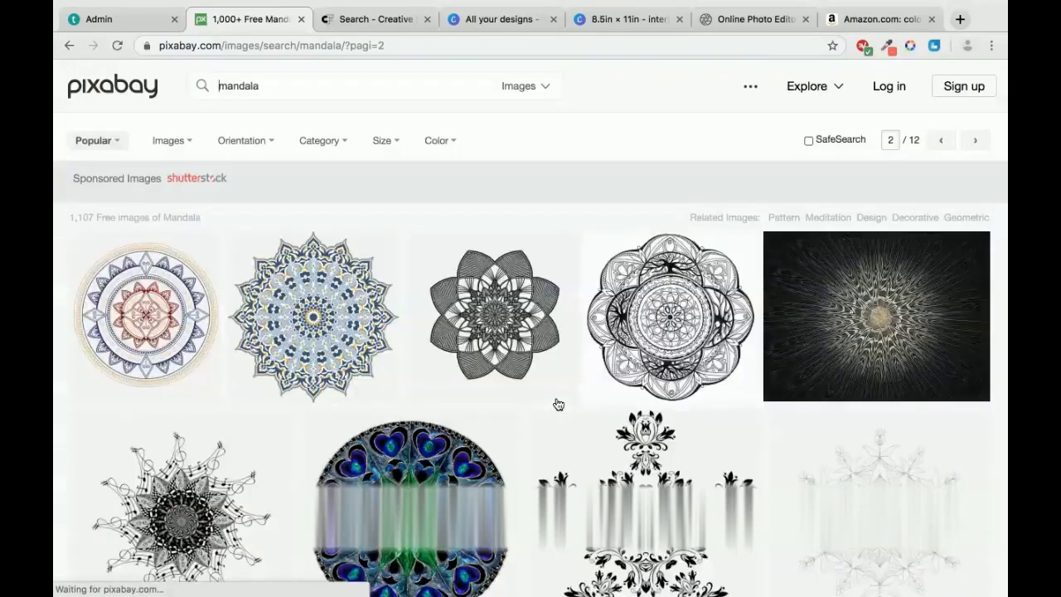
pyautogui.scroll(-3, 559, 403)
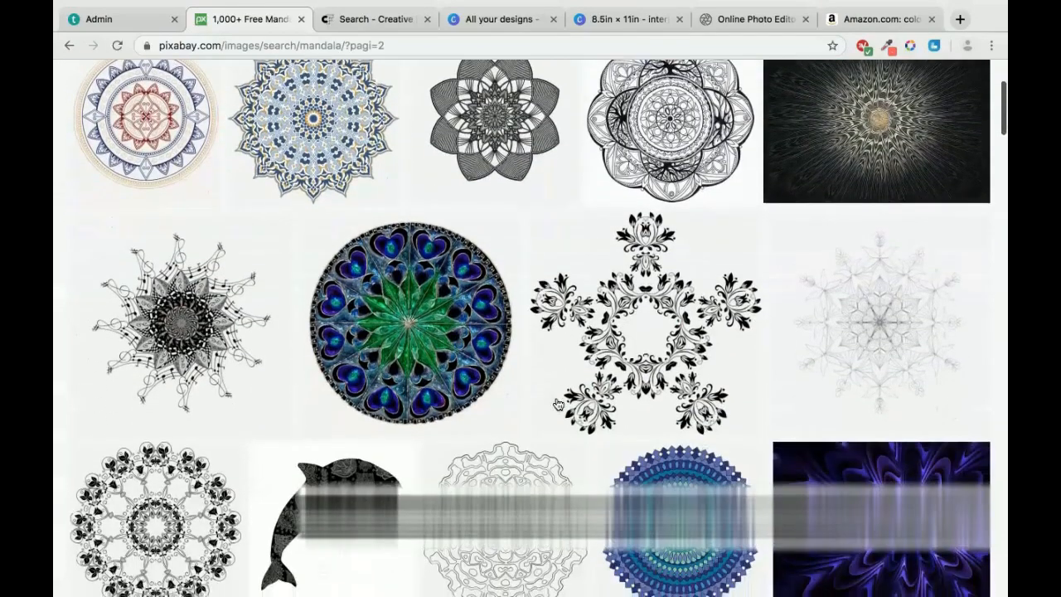
pyautogui.scroll(2, 561, 382)
pyautogui.click(688, 178)
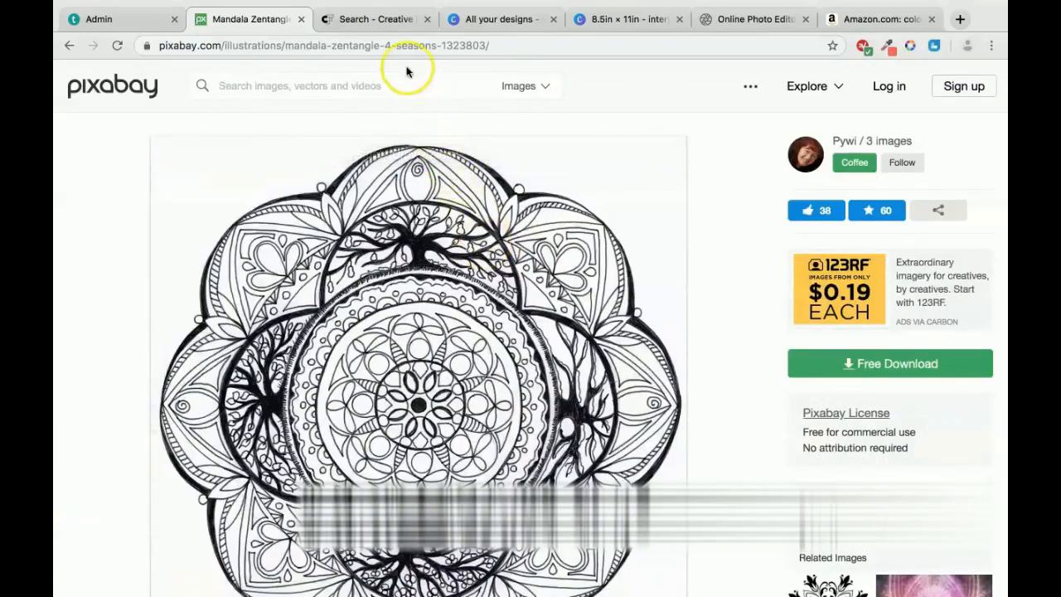
# Step: Switch to Creative Fabrica and look through its mandala search results for usable graphics
pyautogui.click(381, 19)
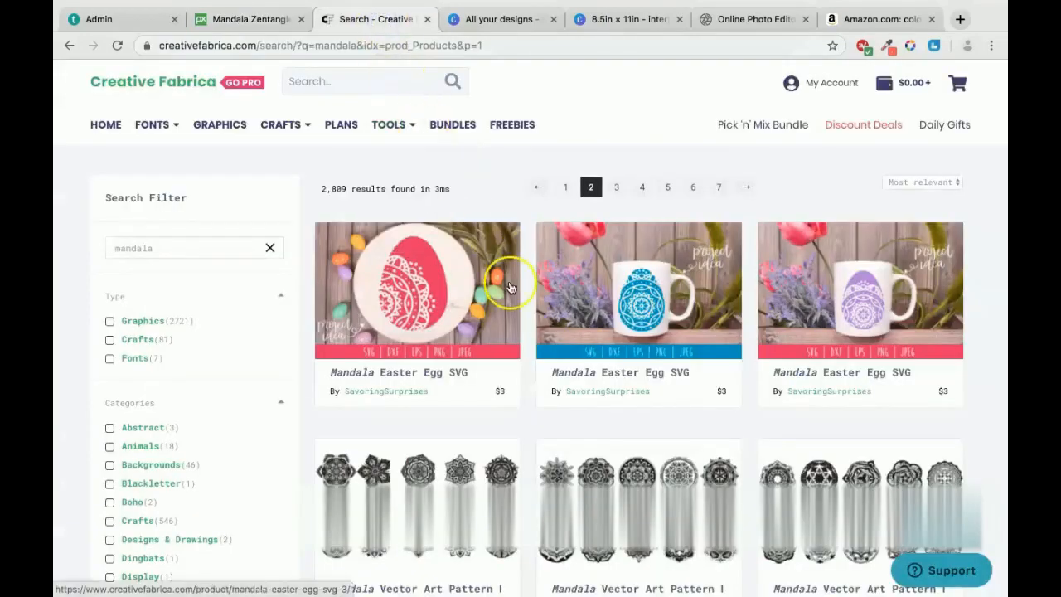
pyautogui.scroll(-1, 510, 287)
pyautogui.scroll(1, 523, 298)
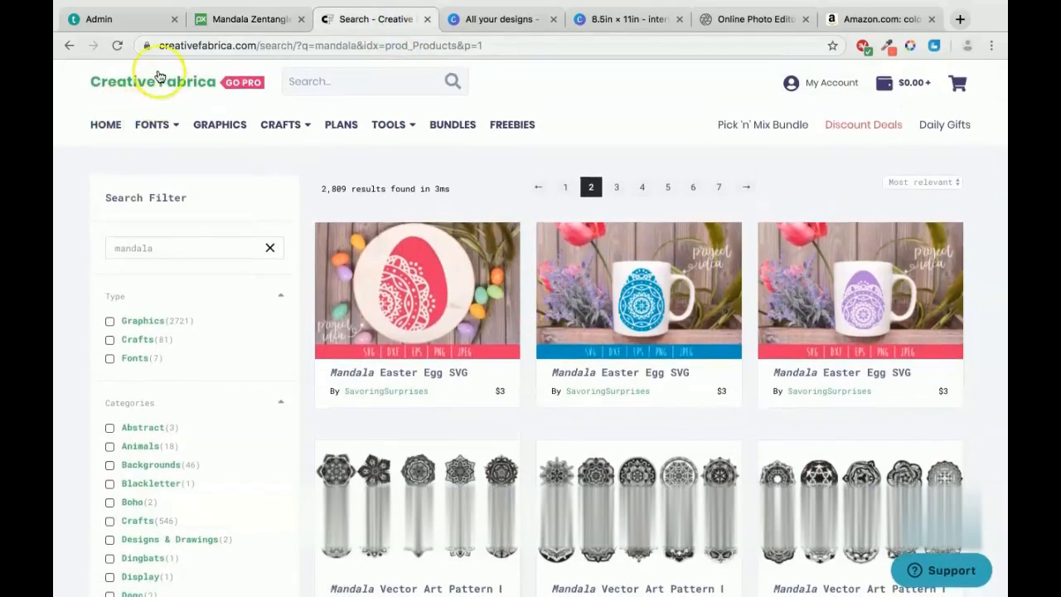
pyautogui.scroll(-3, 520, 333)
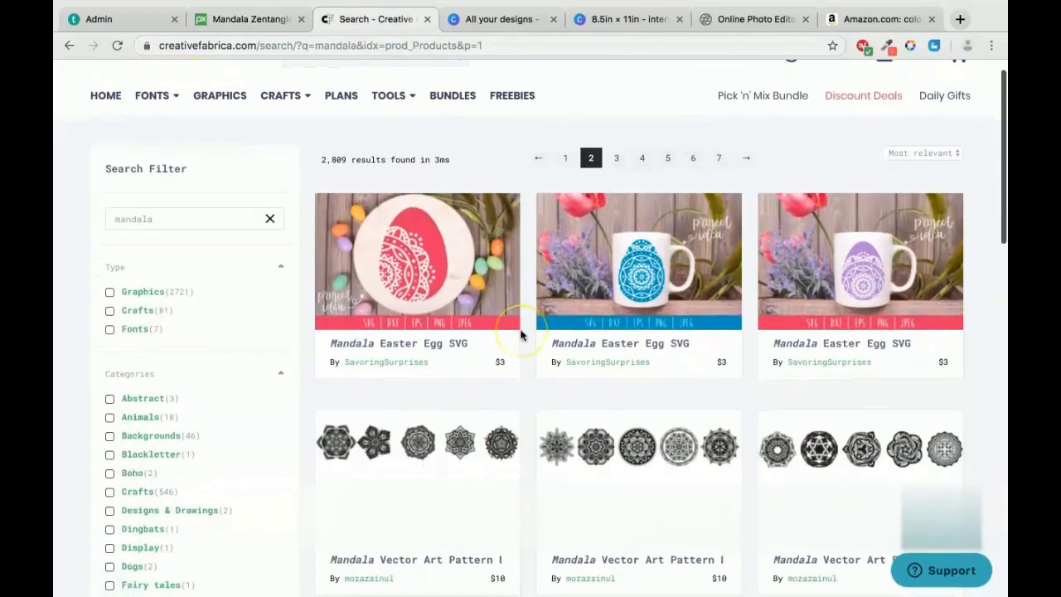
pyautogui.scroll(-5, 521, 334)
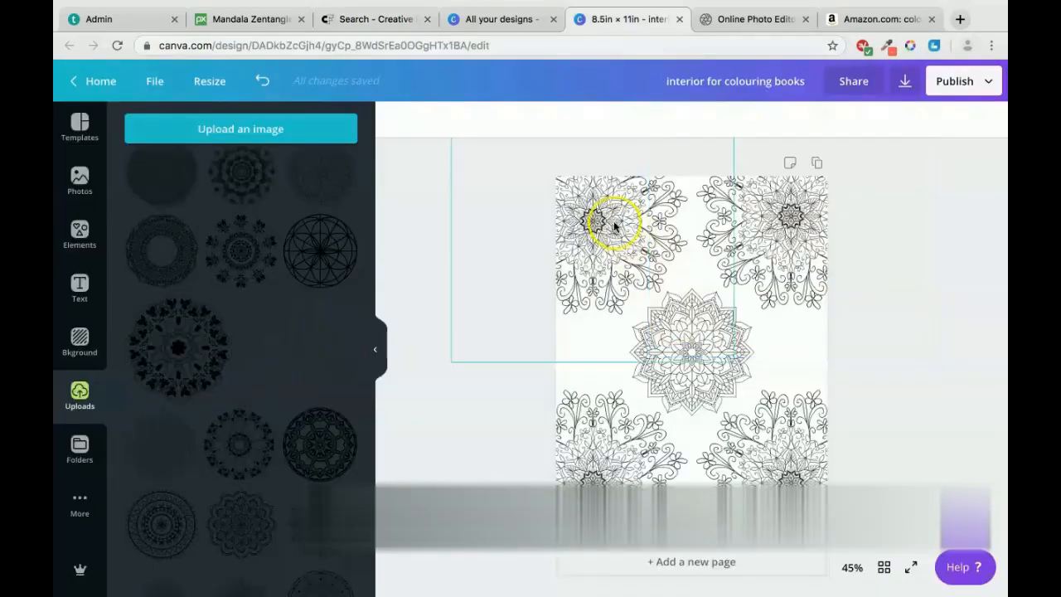
# Step: Switch to the Canva page and add the uploaded octagonal mandala, sized to fill the gap between the page's left edge and the central mandala
pyautogui.moveTo(611, 224); pyautogui.dragTo(315, 422)
pyautogui.scroll(-3, 314, 421)
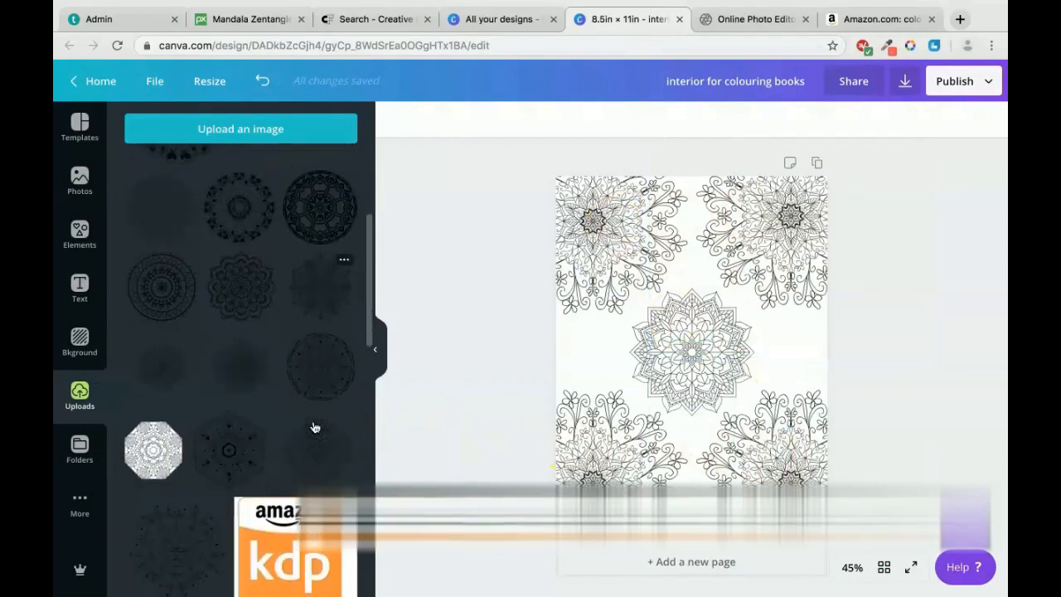
pyautogui.click(131, 459)
pyautogui.moveTo(793, 208); pyautogui.dragTo(651, 389)
pyautogui.moveTo(623, 438); pyautogui.dragTo(594, 342)
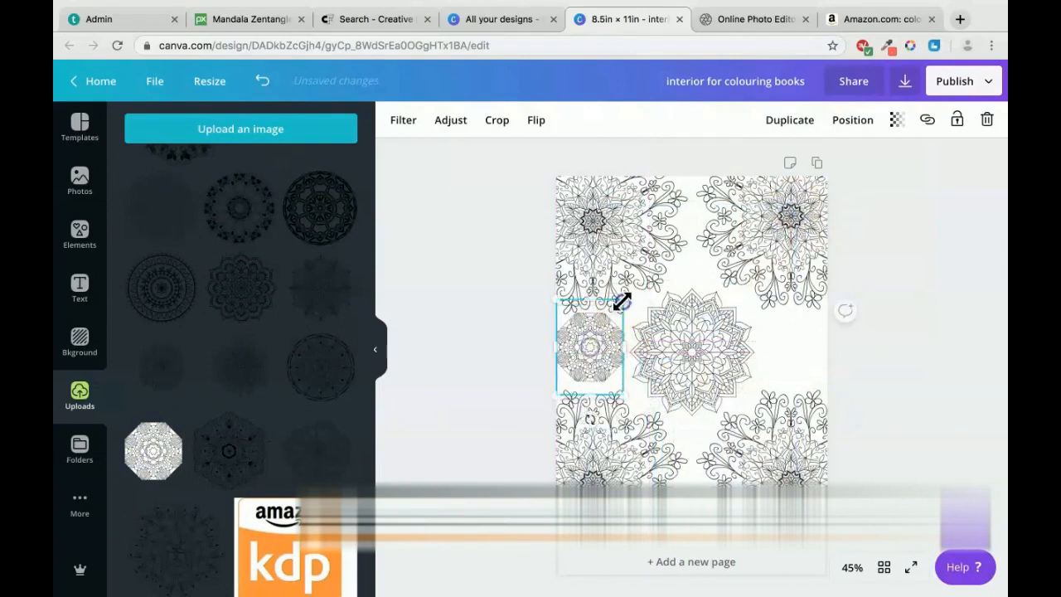
pyautogui.moveTo(623, 301); pyautogui.dragTo(643, 298)
pyautogui.moveTo(610, 346); pyautogui.dragTo(605, 354)
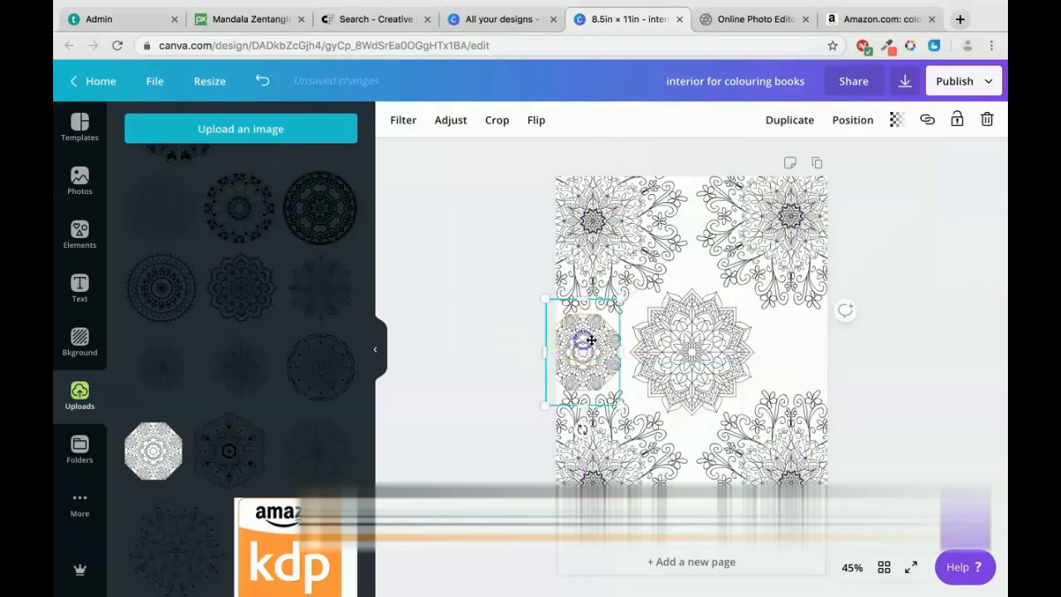
pyautogui.click(512, 341)
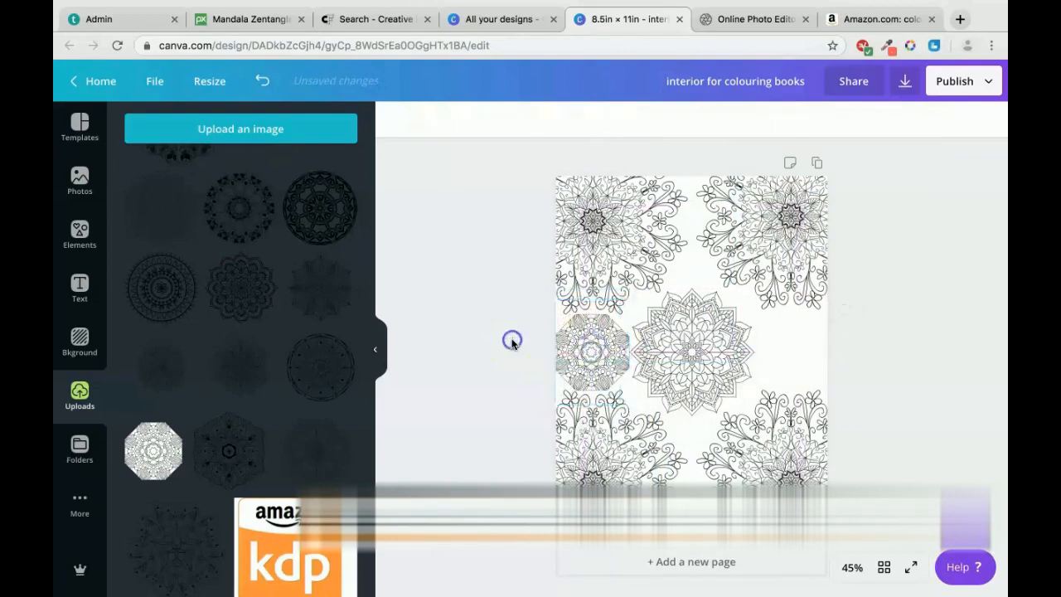
# Step: Duplicate the octagonal mandala and place the copy at the page's right edge, level with the original
pyautogui.click(595, 346)
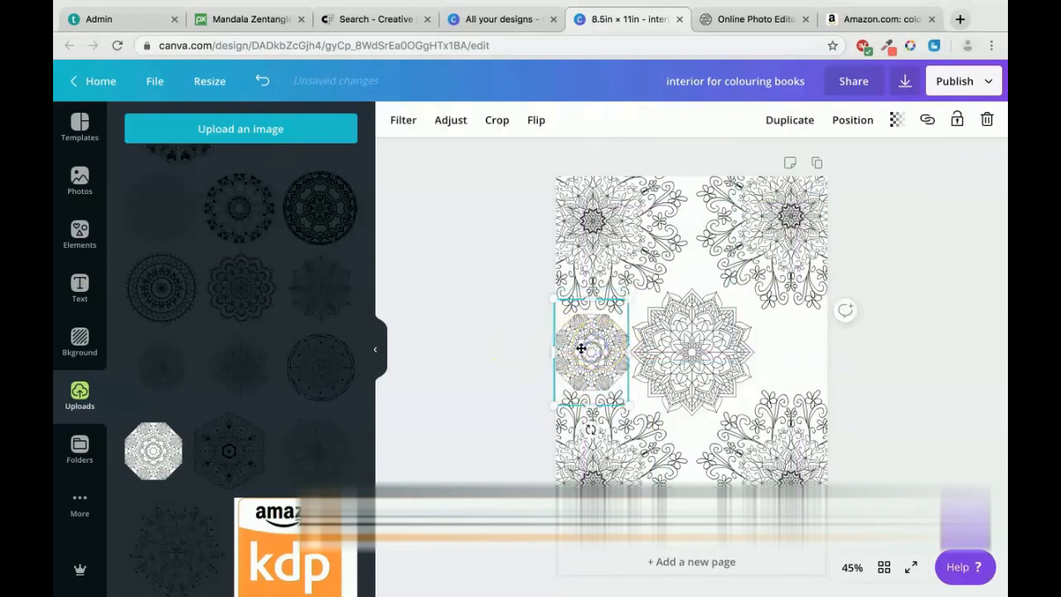
pyautogui.moveTo(601, 357); pyautogui.dragTo(804, 348)
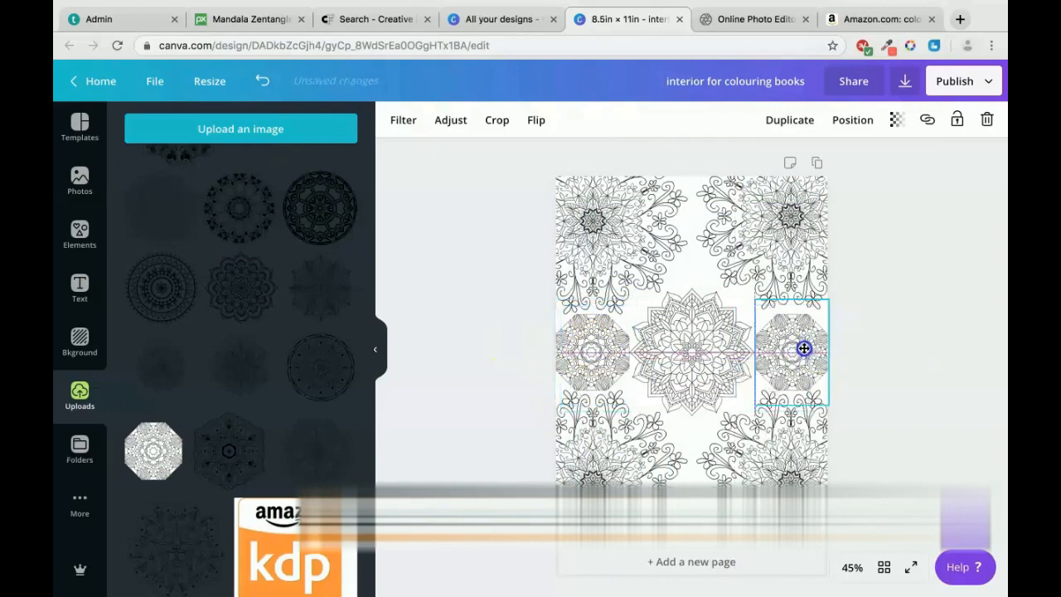
pyautogui.click(915, 348)
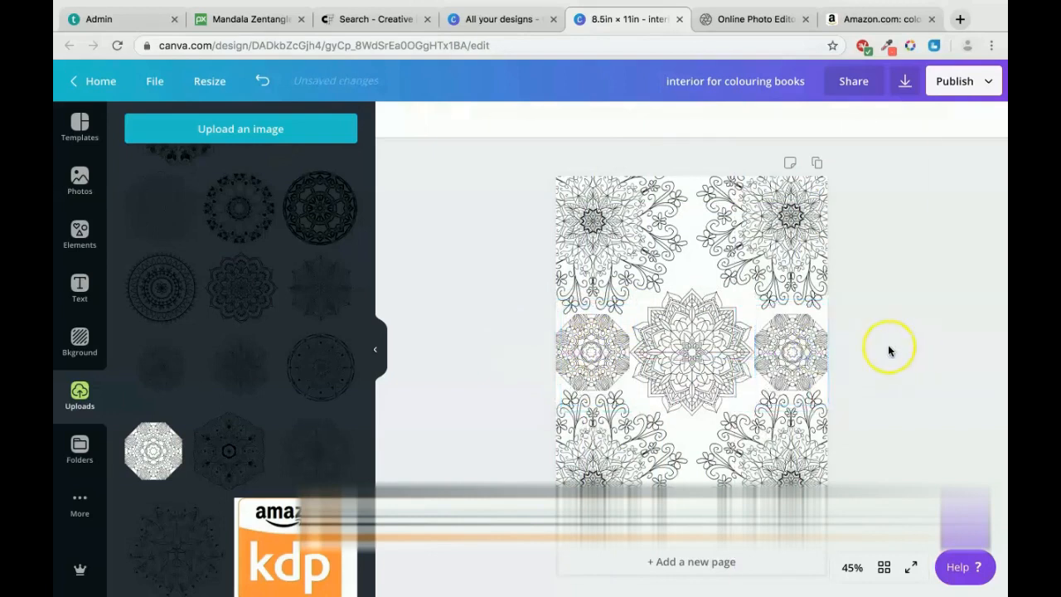
# Step: Add the uploaded flower image, shrink it and centre it just below the central mandala
pyautogui.scroll(2, 215, 454)
pyautogui.scroll(2, 214, 453)
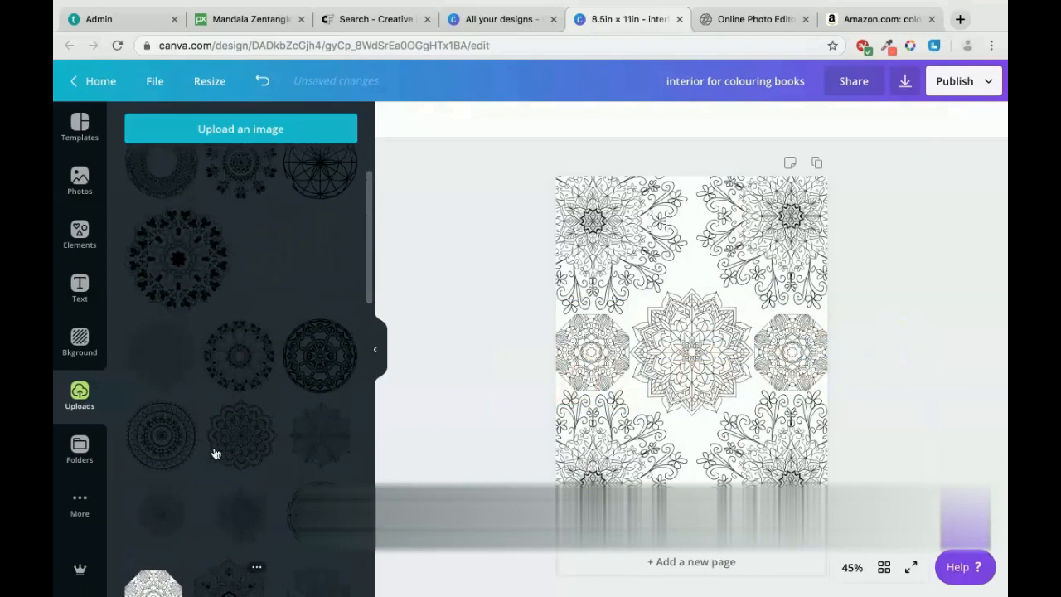
pyautogui.click(295, 284)
pyautogui.moveTo(800, 250); pyautogui.dragTo(622, 389)
pyautogui.moveTo(609, 426); pyautogui.dragTo(695, 437)
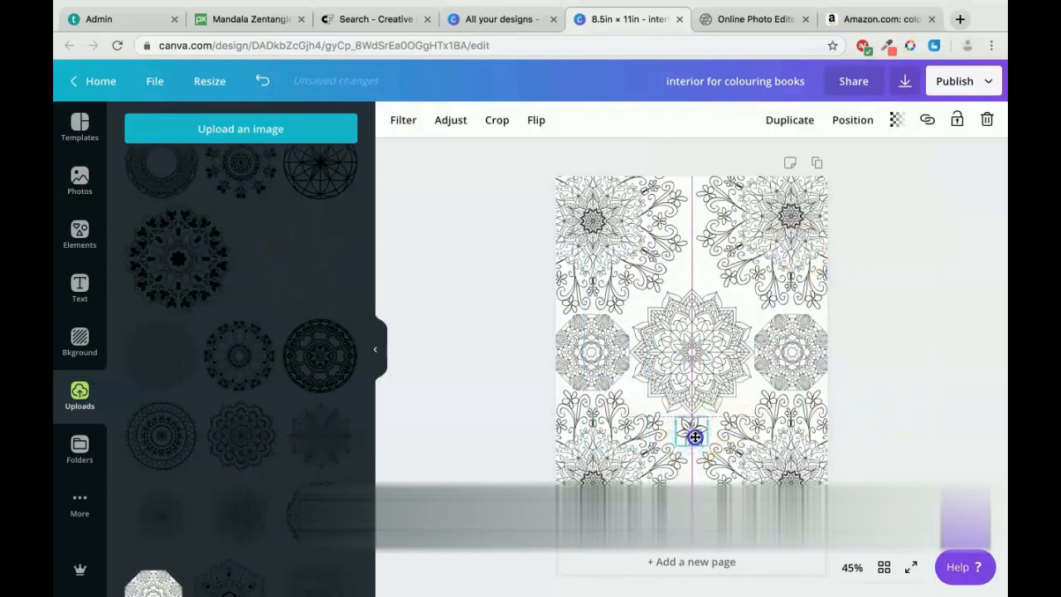
pyautogui.click(855, 398)
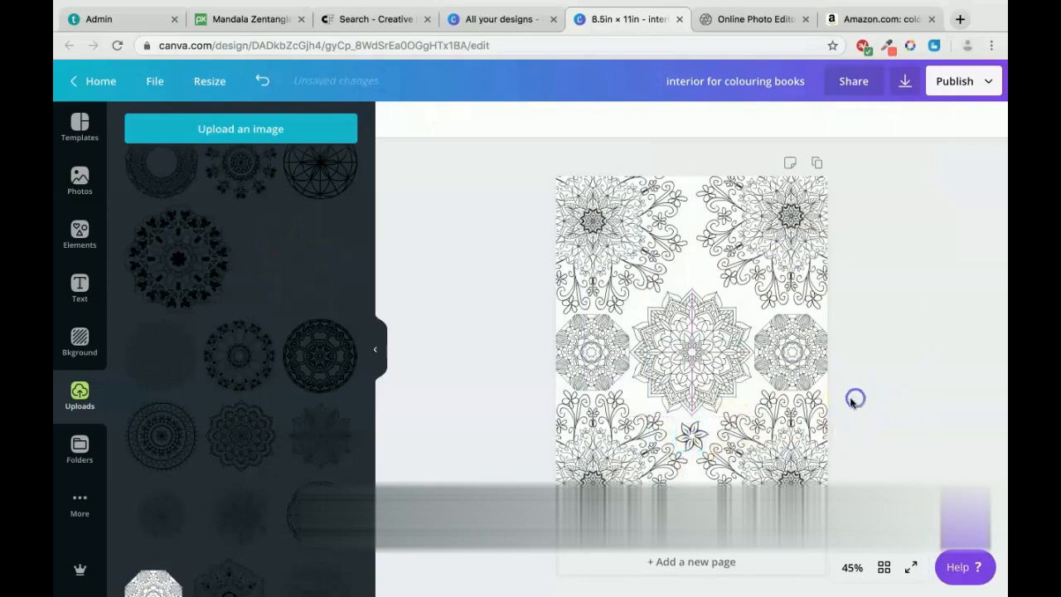
# Step: Duplicate the small flower and centre the copy just above the central mandala
pyautogui.click(699, 440)
pyautogui.moveTo(698, 444); pyautogui.dragTo(693, 280)
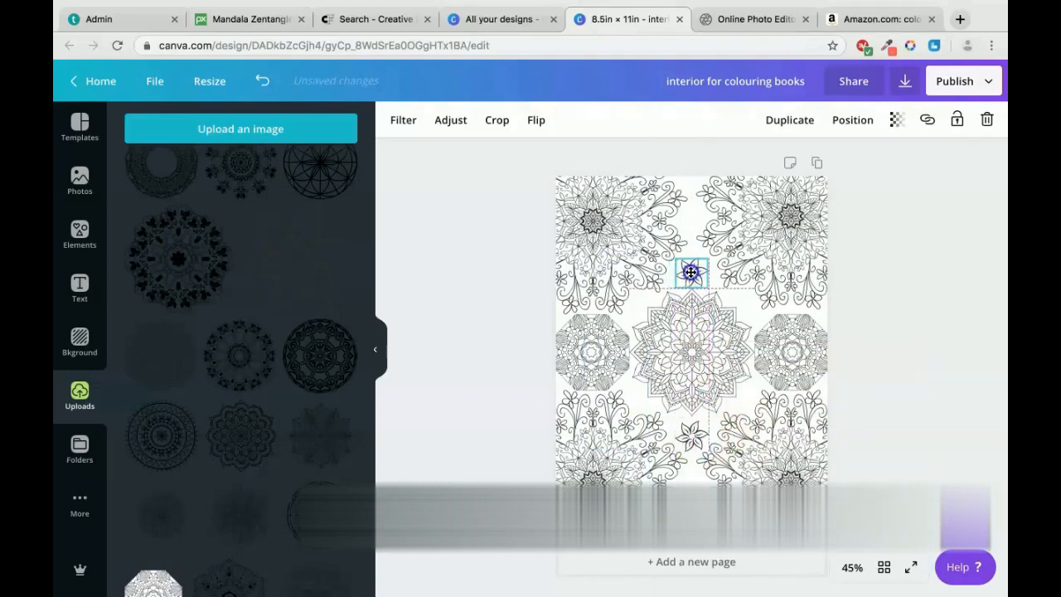
pyautogui.click(897, 264)
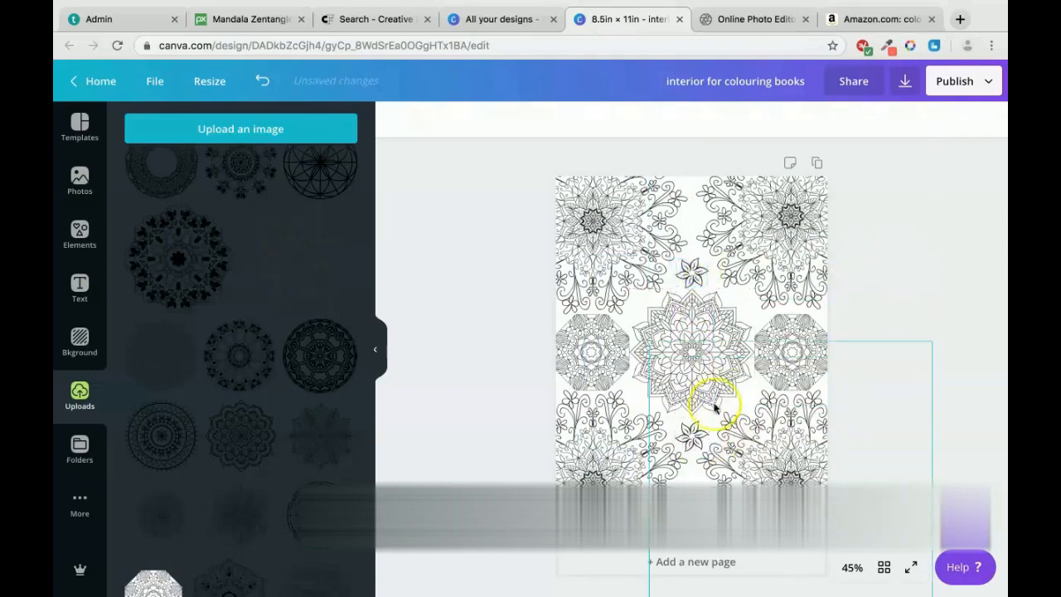
# Step: Place a smaller copy of the flower beneath the lower flower, and duplicate it above the upper flower on the page's centre line
pyautogui.click(693, 440)
pyautogui.moveTo(696, 474); pyautogui.dragTo(693, 481)
pyautogui.click(870, 421)
pyautogui.click(698, 481)
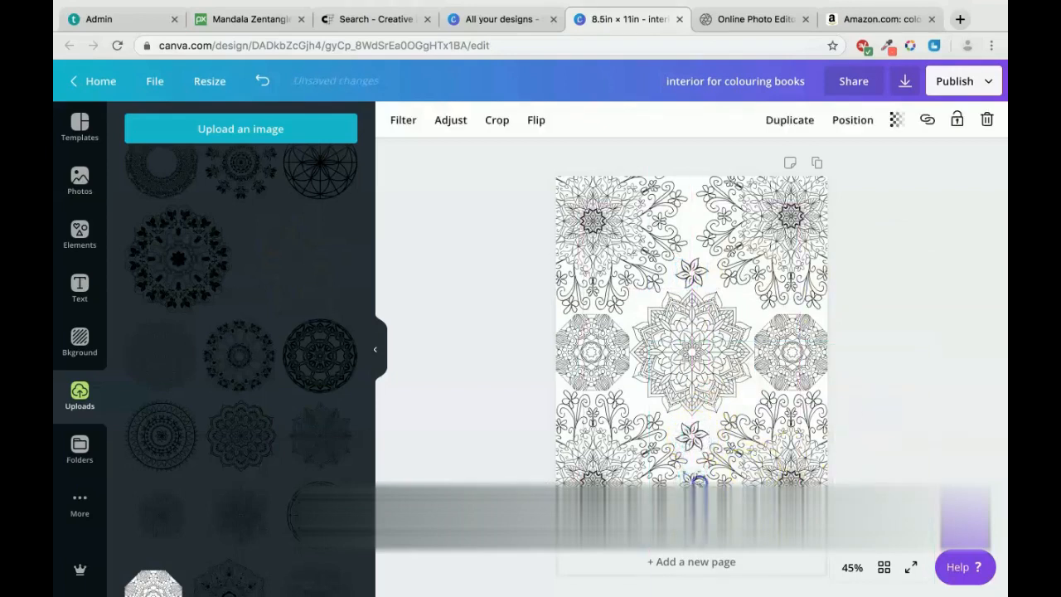
pyautogui.moveTo(698, 479); pyautogui.dragTo(692, 222)
pyautogui.click(928, 222)
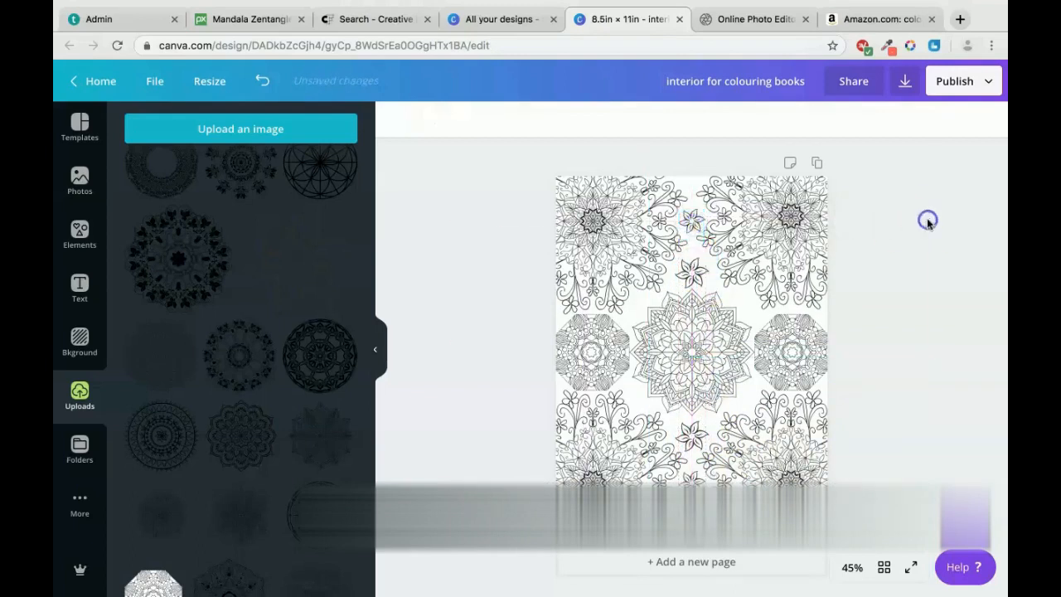
# Step: Add another flower copy on the centre line near the page's bottom edge and duplicate it at the top edge
pyautogui.click(691, 220)
pyautogui.click(936, 226)
pyautogui.moveTo(692, 480)
pyautogui.mouseDown()
pyautogui.moveTo(712, 483)
pyautogui.moveTo(693, 484)
pyautogui.mouseUp()
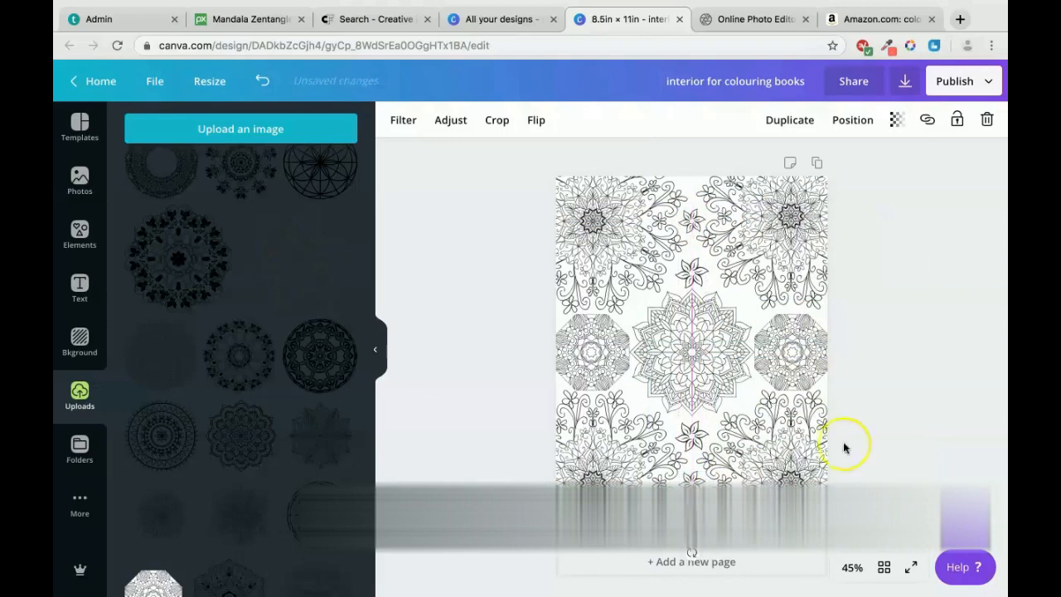
pyautogui.click(866, 431)
pyautogui.click(693, 495)
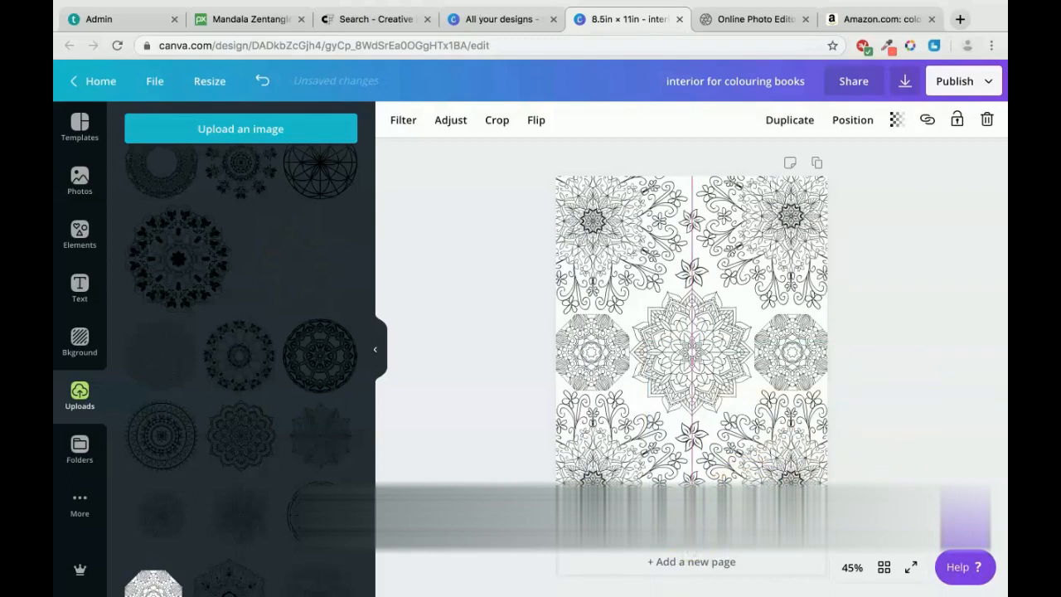
pyautogui.click(840, 453)
pyautogui.click(693, 499)
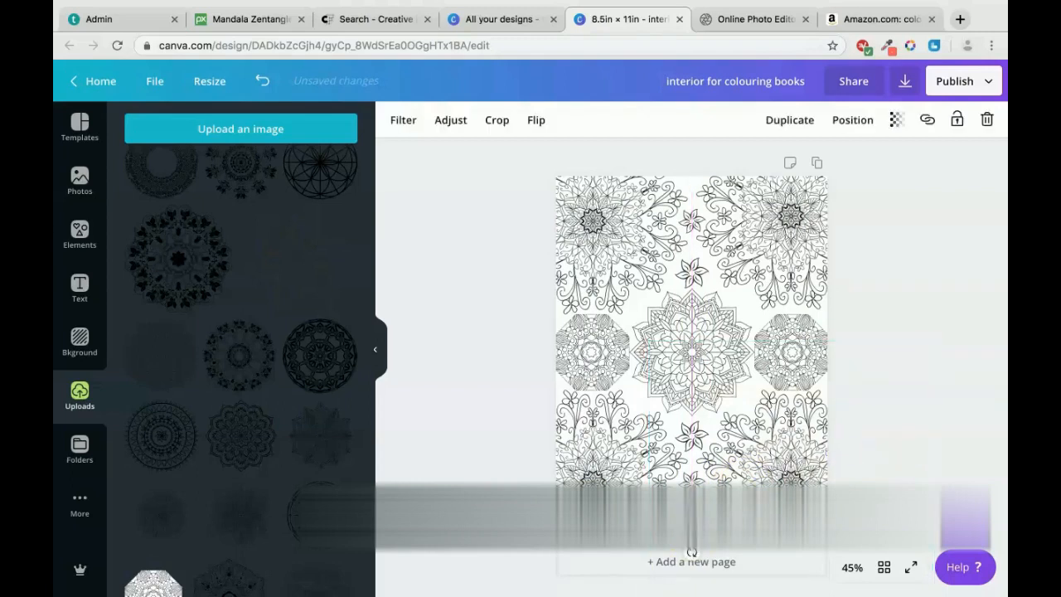
pyautogui.moveTo(698, 497); pyautogui.dragTo(692, 187)
pyautogui.click(847, 189)
pyautogui.click(788, 230)
pyautogui.click(901, 323)
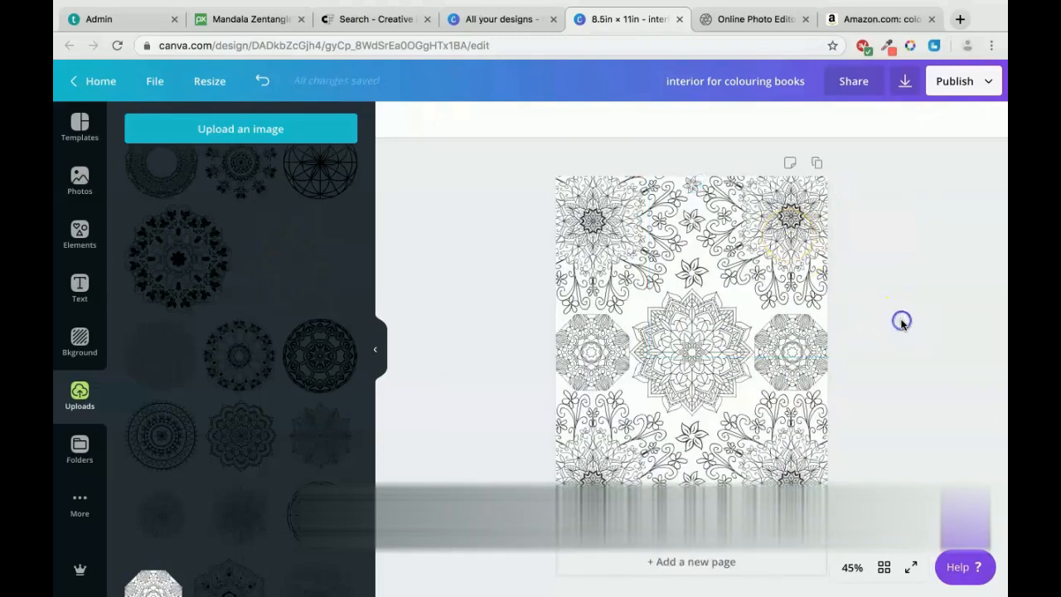
# Step: Add a heading text box to the page and rotate it so the text slants upward to the right
pyautogui.click(83, 286)
pyautogui.click(192, 184)
pyautogui.moveTo(754, 373); pyautogui.dragTo(797, 405)
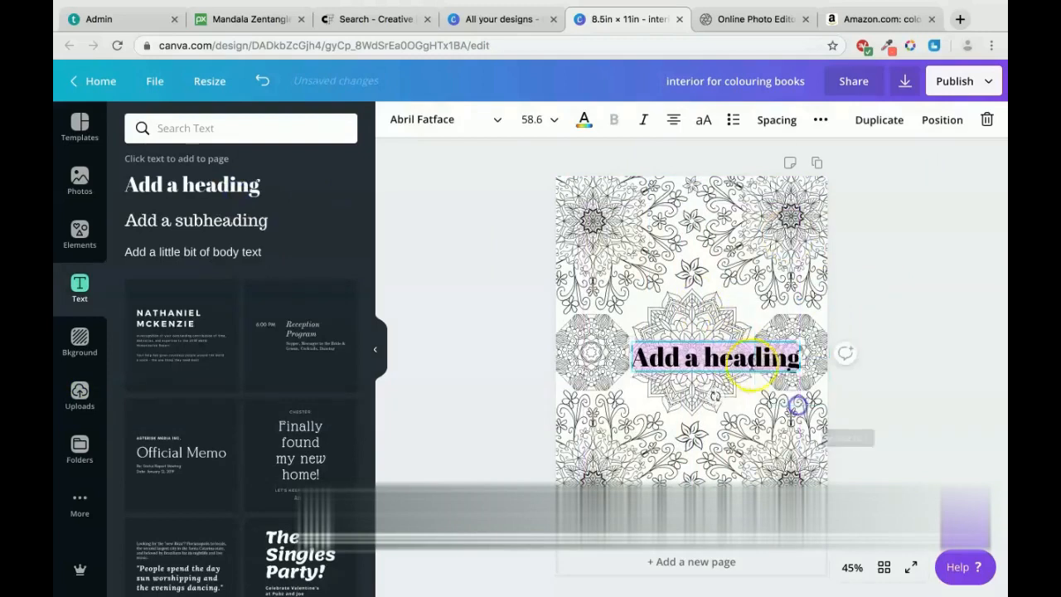
pyautogui.moveTo(715, 396); pyautogui.dragTo(730, 394)
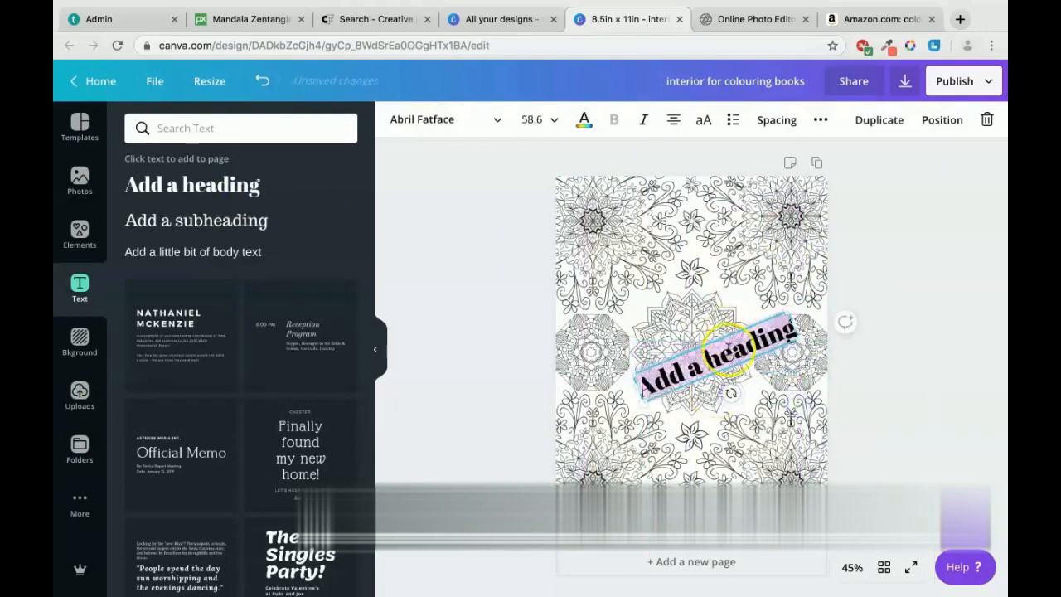
pyautogui.click(847, 330)
# Step: Enlarge the slanted heading to font size 69.4 and centre it over the central mandala
pyautogui.click(788, 359)
pyautogui.click(884, 308)
pyautogui.moveTo(717, 353); pyautogui.dragTo(696, 340)
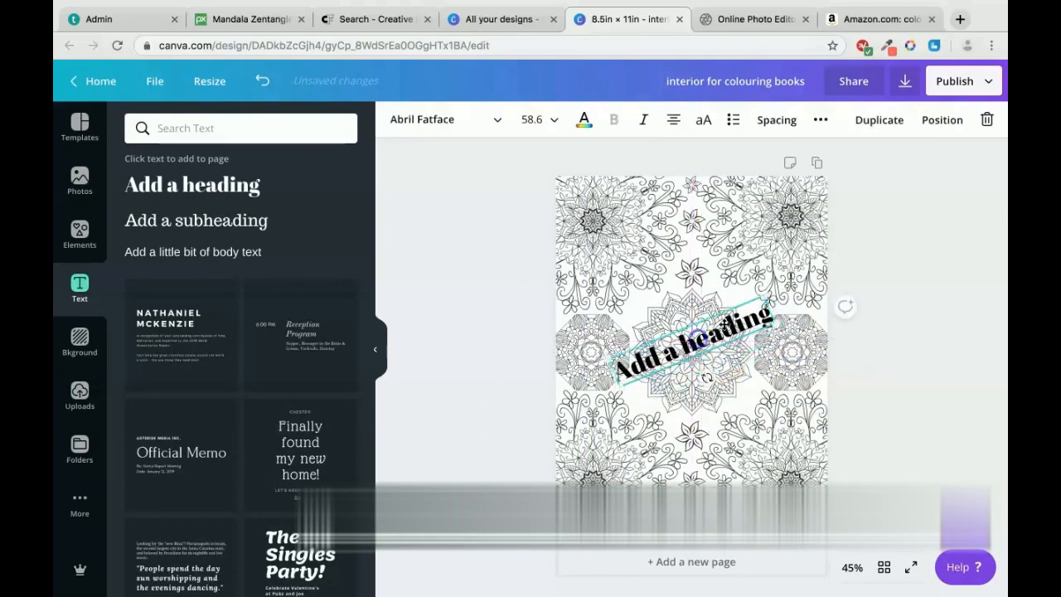
pyautogui.moveTo(760, 290); pyautogui.dragTo(771, 243)
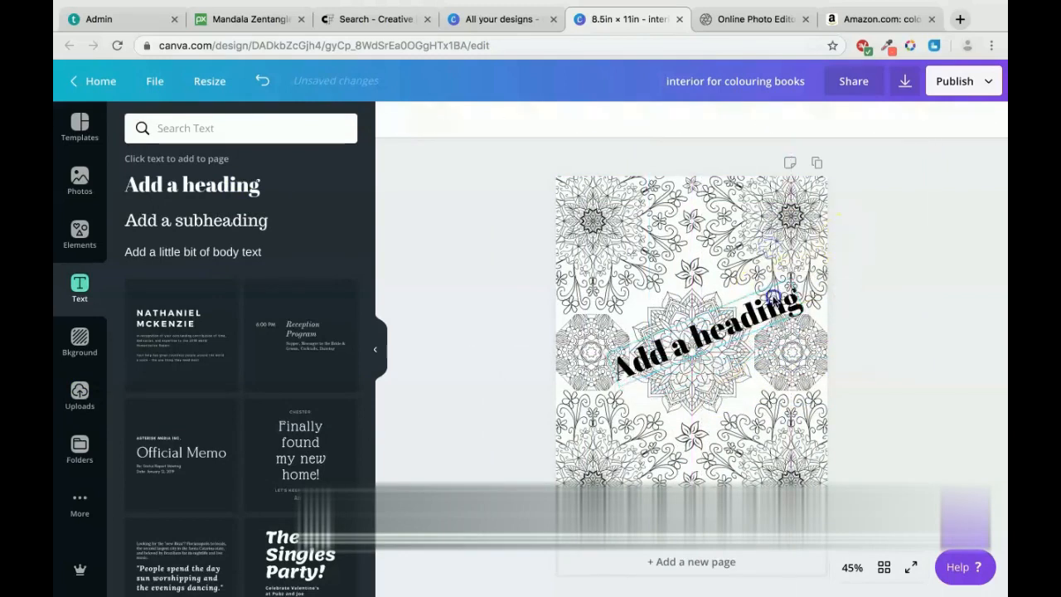
pyautogui.moveTo(765, 298); pyautogui.dragTo(756, 305)
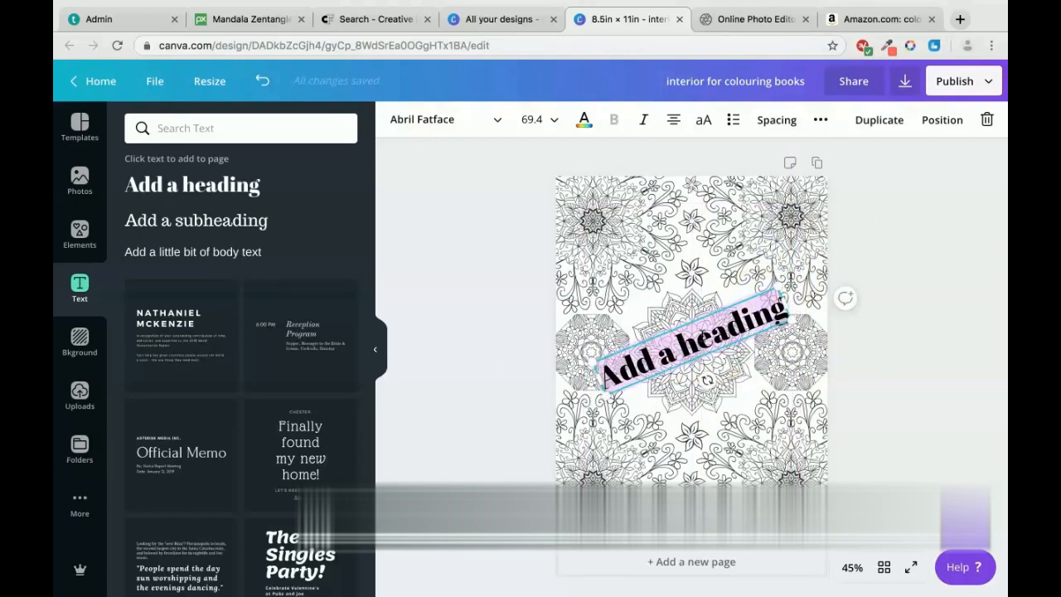
# Step: Replace the slanted heading's text with "Never Give Up" and enlarge it to font size 80.4
pyautogui.write('Never')
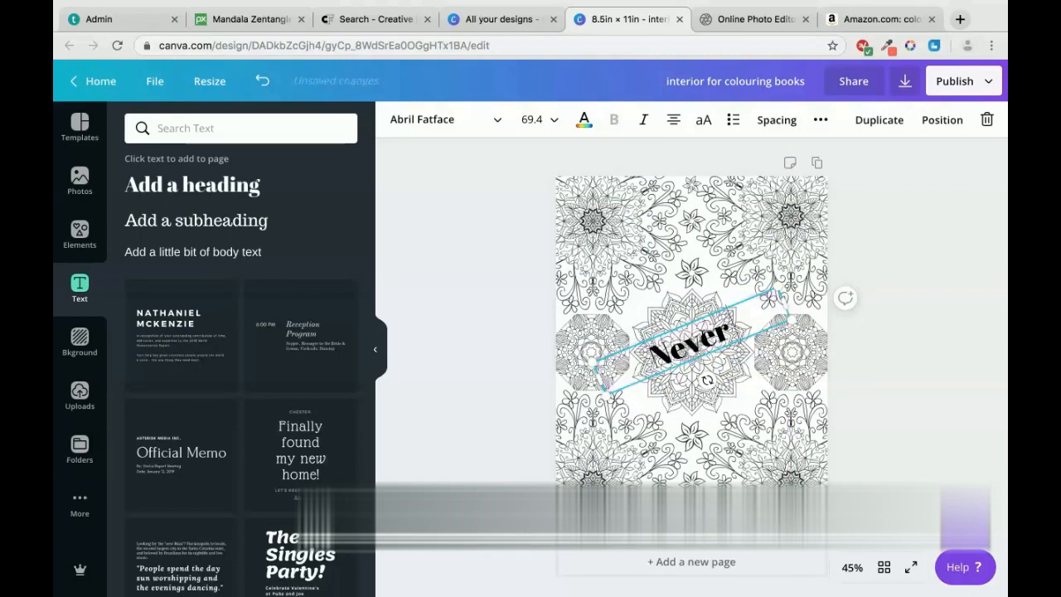
pyautogui.write(' Give U')
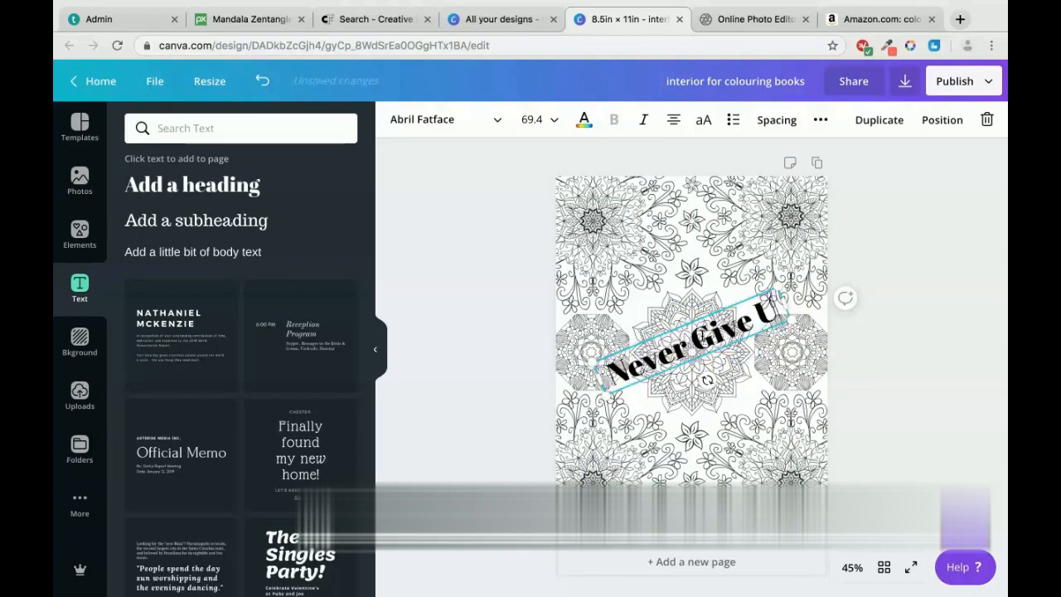
pyautogui.write('p')
pyautogui.moveTo(786, 317)
pyautogui.mouseDown()
pyautogui.moveTo(829, 321)
pyautogui.moveTo(771, 313)
pyautogui.mouseUp()
pyautogui.click(910, 263)
# Step: Change the slanted heading's font to the decorative middle variant of Boldesqo Serif
pyautogui.click(444, 119)
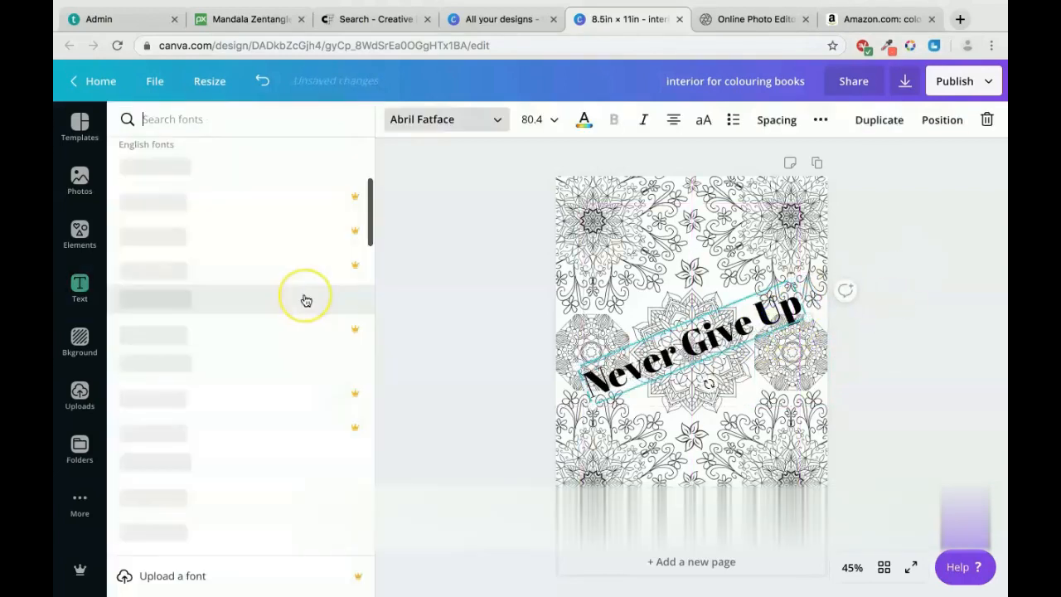
pyautogui.scroll(-10, 306, 300)
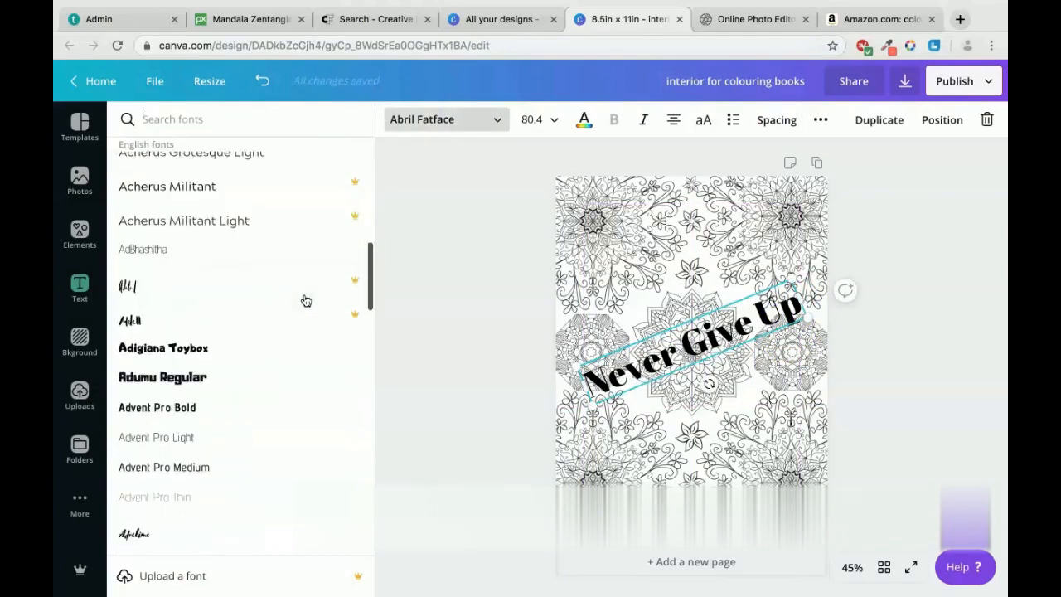
pyautogui.scroll(-10, 306, 300)
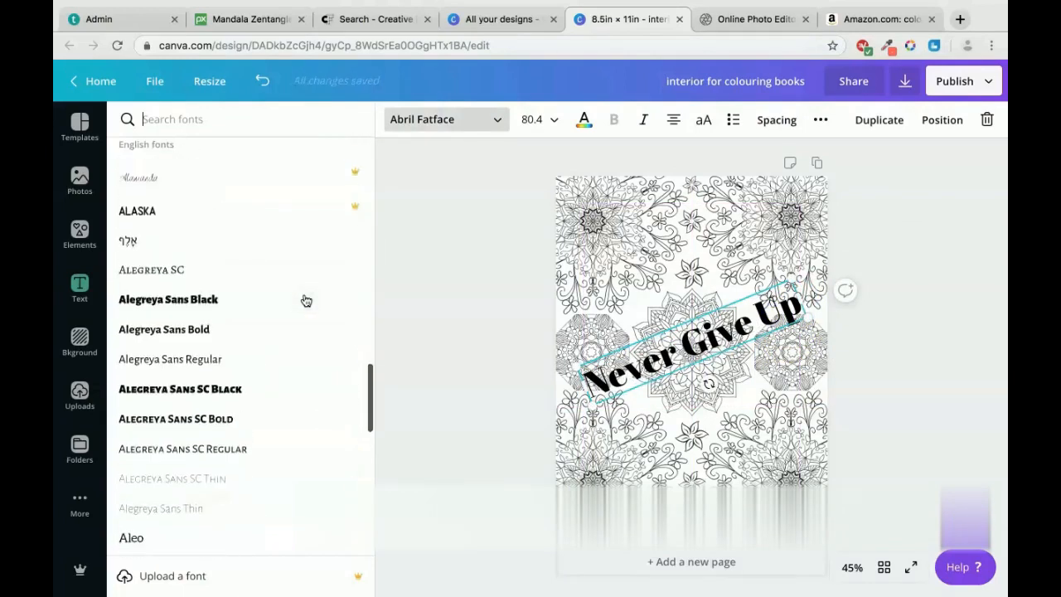
pyautogui.scroll(-10, 306, 300)
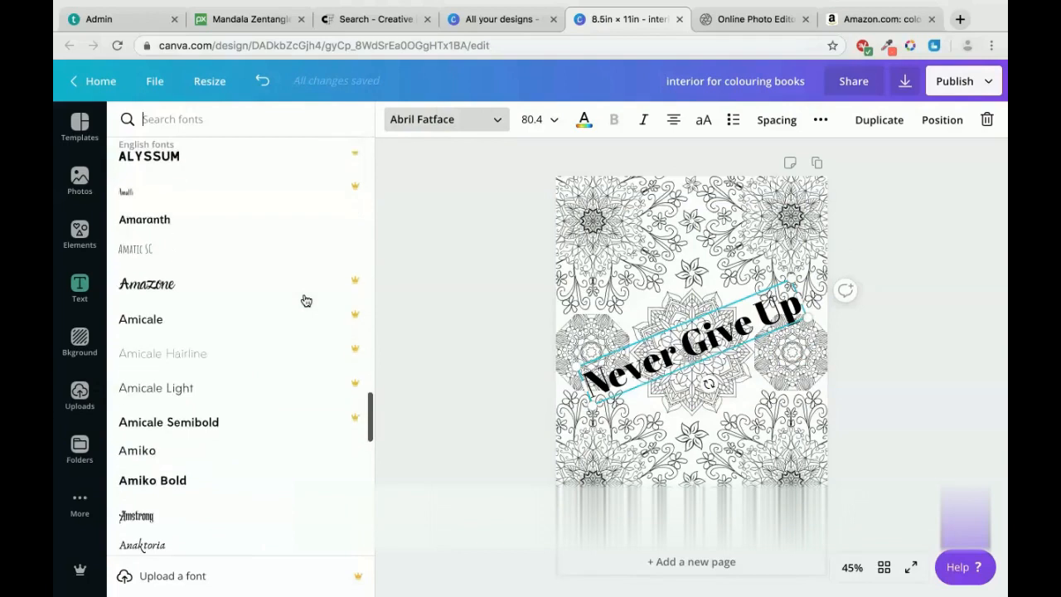
pyautogui.scroll(-10, 305, 300)
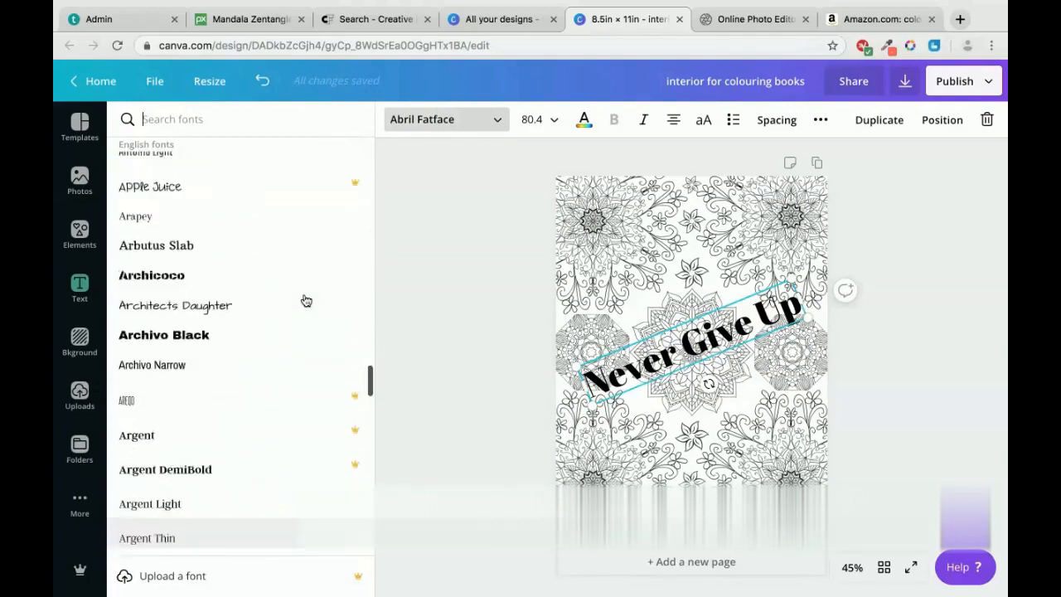
pyautogui.scroll(-10, 306, 300)
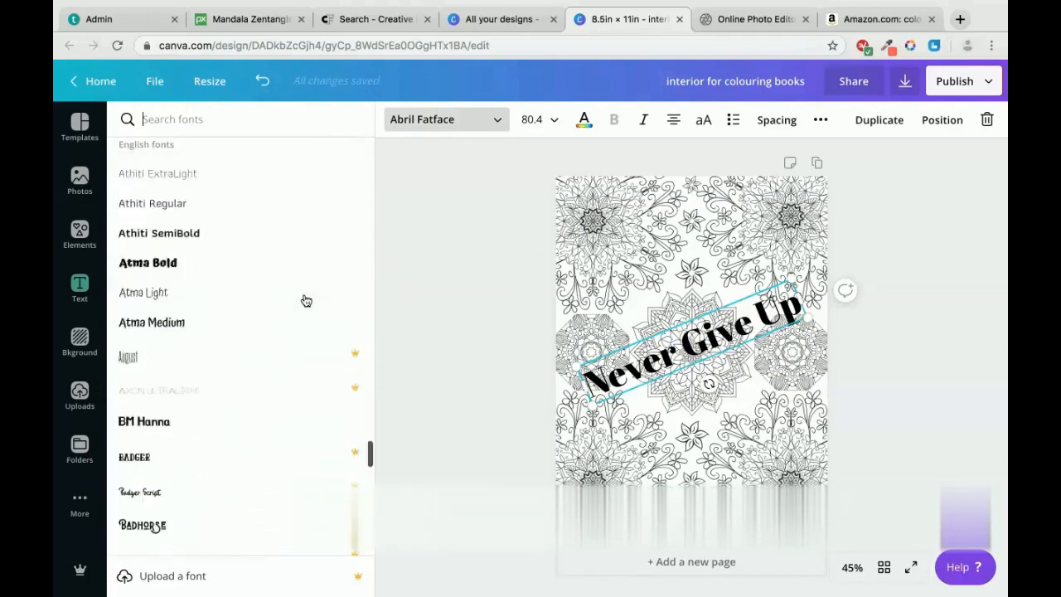
pyautogui.scroll(-10, 306, 300)
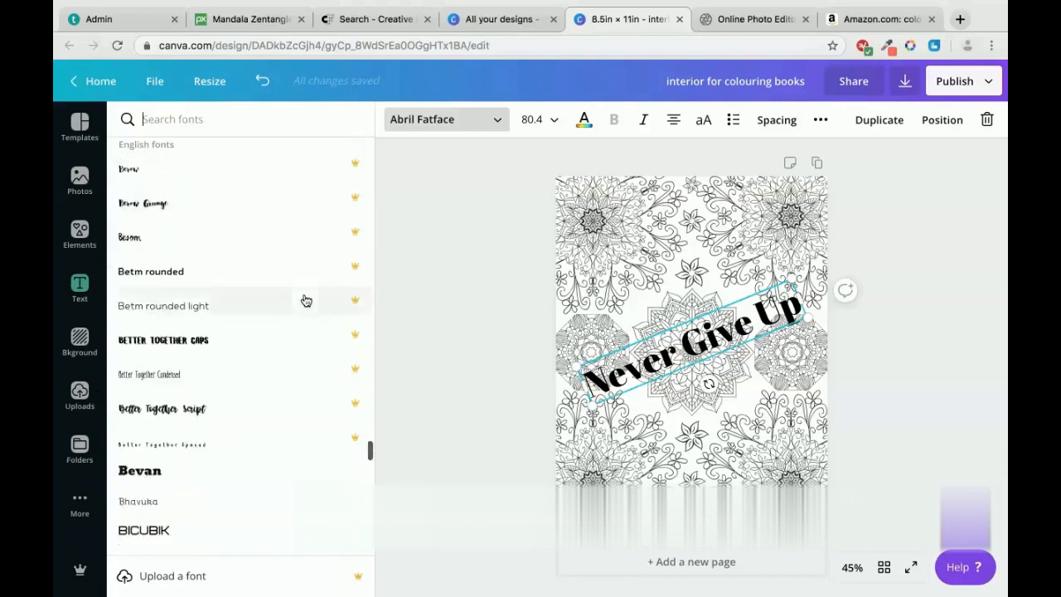
pyautogui.scroll(-3, 306, 300)
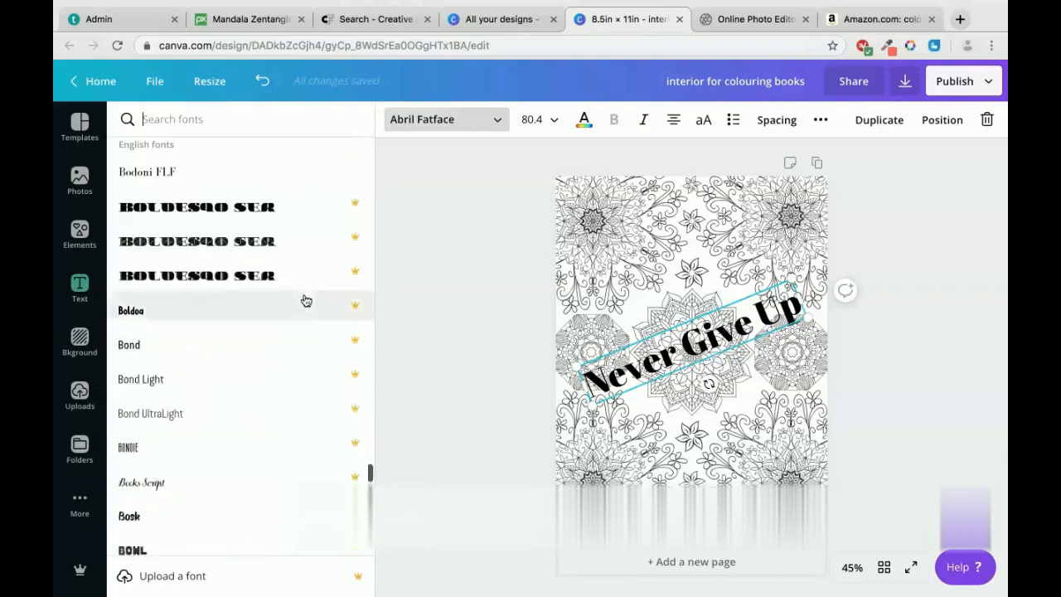
pyautogui.click(311, 235)
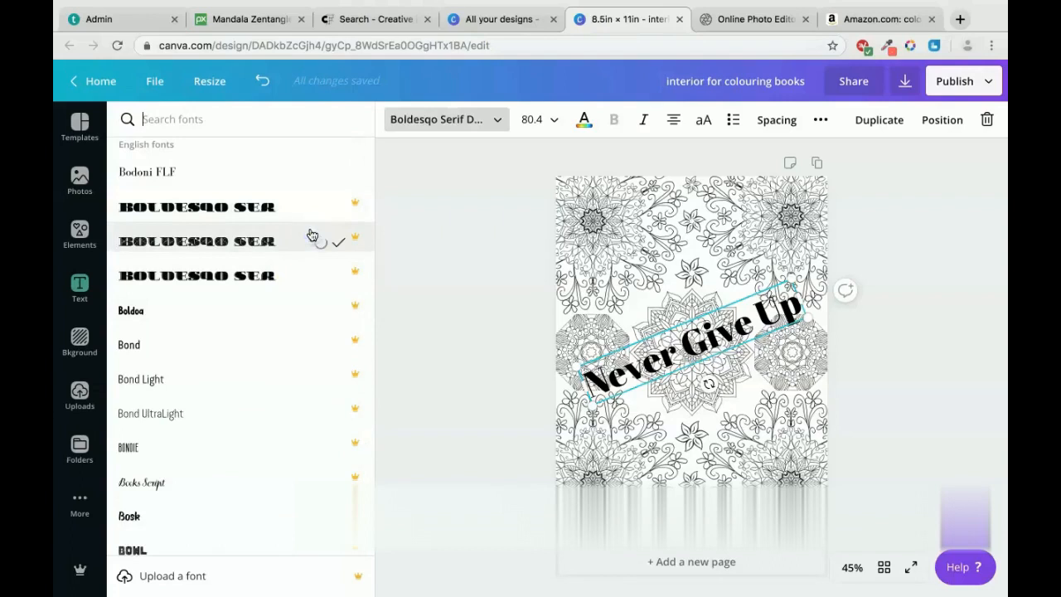
# Step: Move the three-line heading up so that it is centred over the central mandala
pyautogui.scroll(-10, 277, 324)
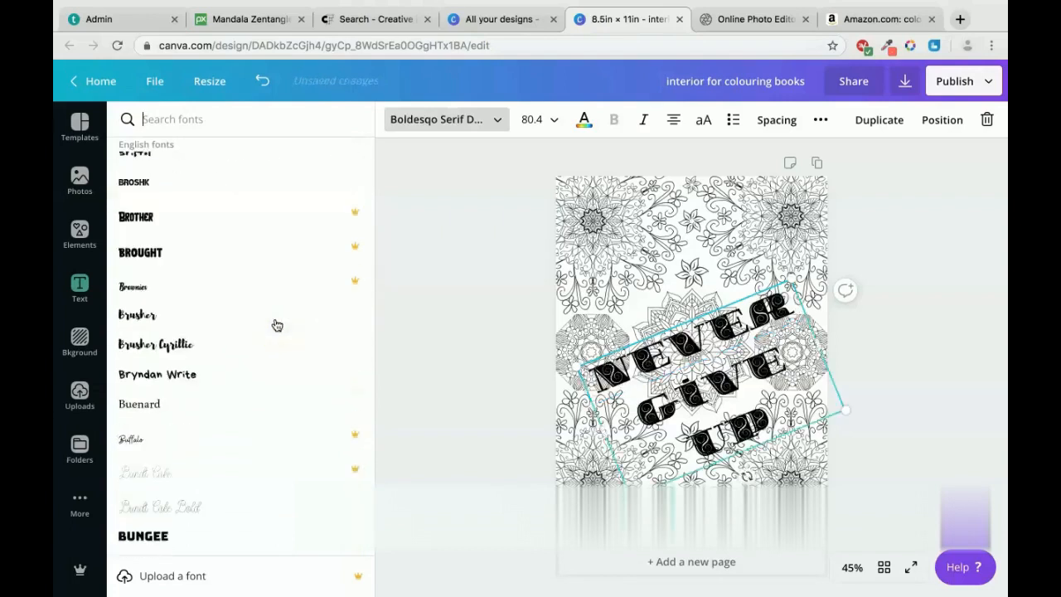
pyautogui.scroll(-5, 277, 325)
pyautogui.moveTo(681, 335); pyautogui.dragTo(663, 307)
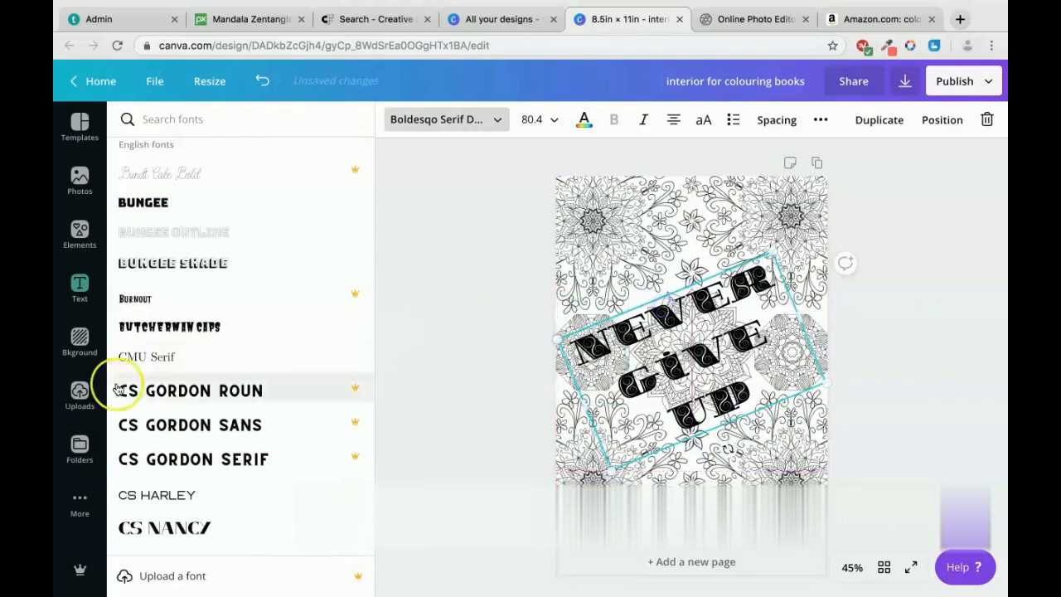
pyautogui.scroll(-8, 302, 405)
# Step: Try white as the heading's text colour and return it to black
pyautogui.click(585, 117)
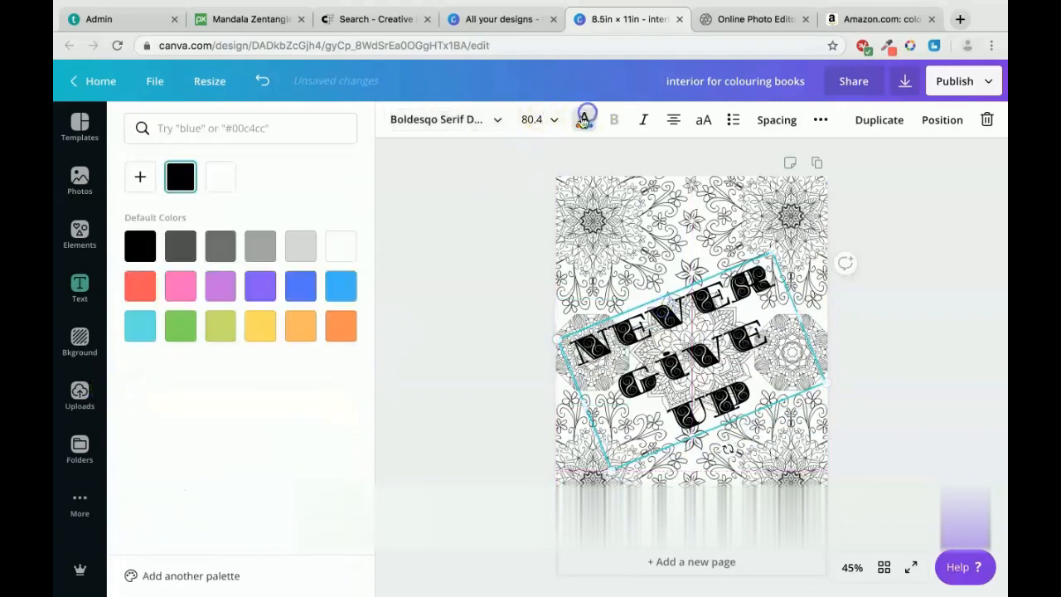
pyautogui.click(354, 250)
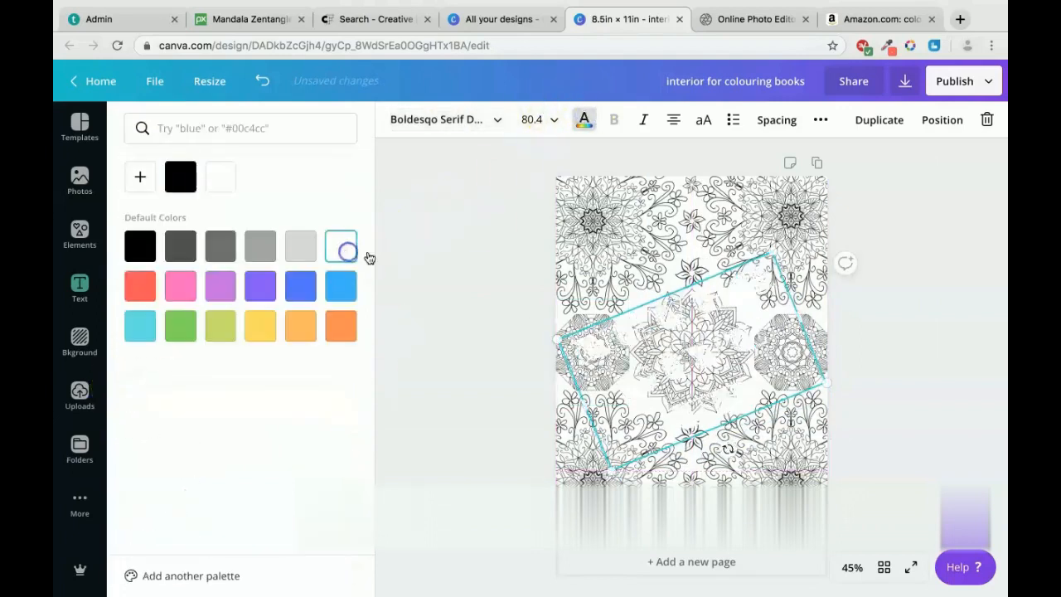
pyautogui.doubleClick(658, 319)
pyautogui.click(584, 118)
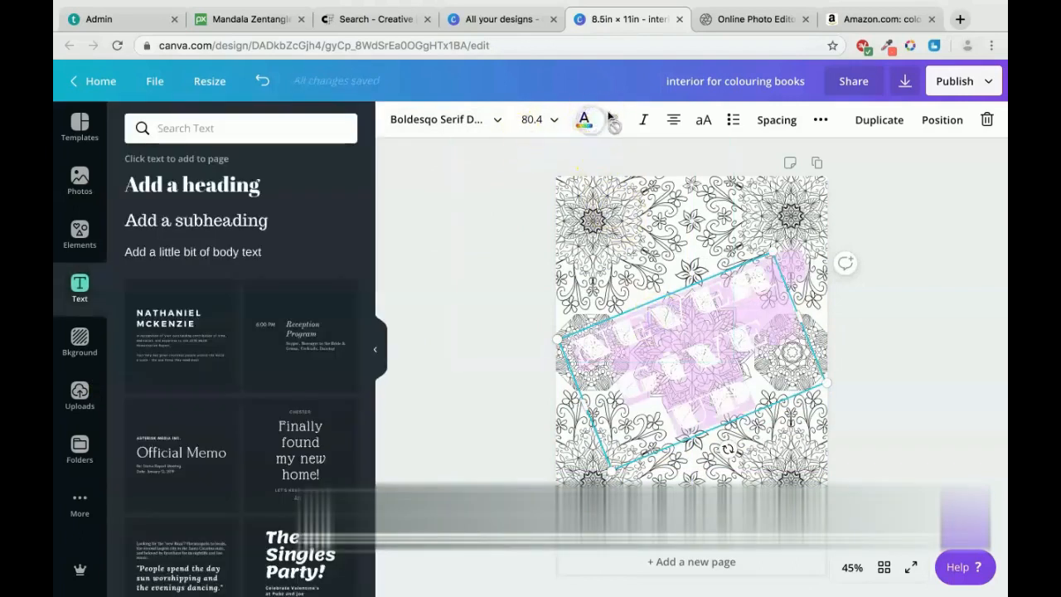
pyautogui.click(584, 120)
pyautogui.click(140, 245)
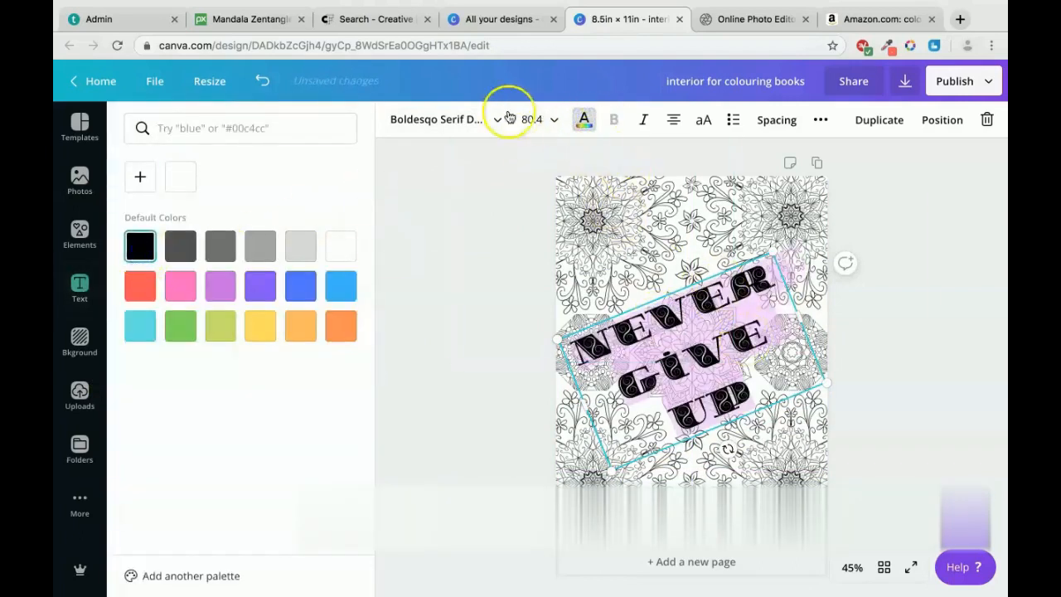
# Step: Change the heading's font to the narrow condensed face listed just above Caldina
pyautogui.click(467, 116)
pyautogui.scroll(-15, 297, 325)
pyautogui.scroll(-15, 298, 327)
pyautogui.scroll(-15, 270, 312)
pyautogui.scroll(-10, 264, 386)
pyautogui.click(265, 299)
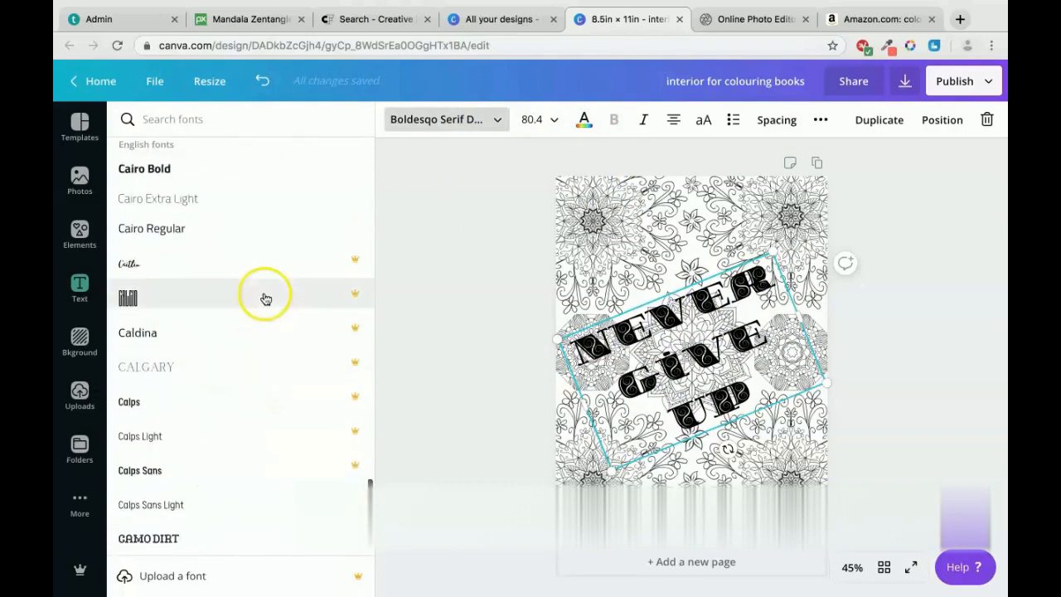
# Step: Delete the slanted heading from the page and download the design as a PNG
pyautogui.click(722, 305)
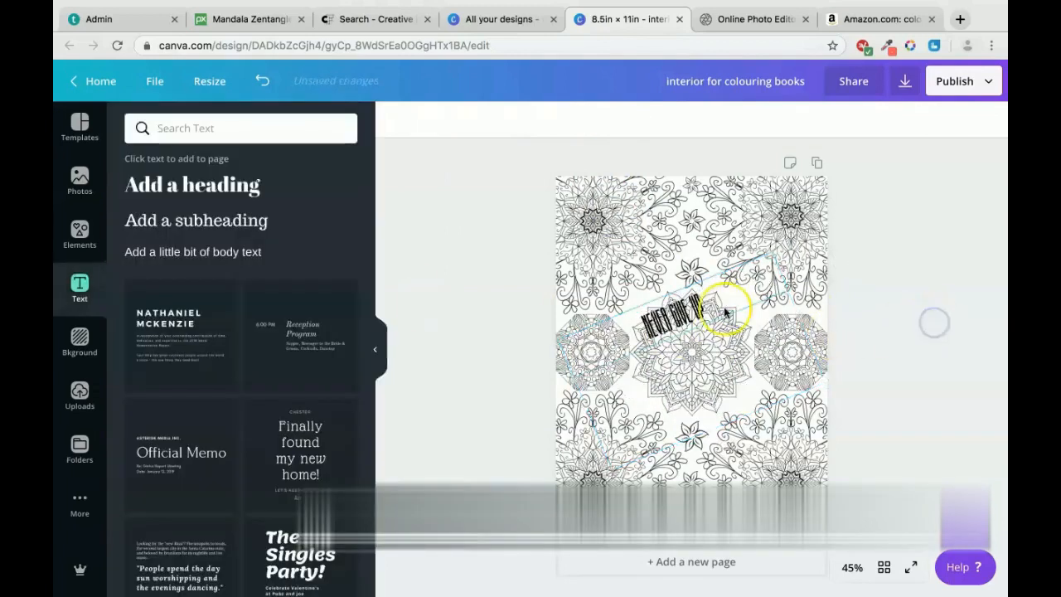
pyautogui.click(905, 80)
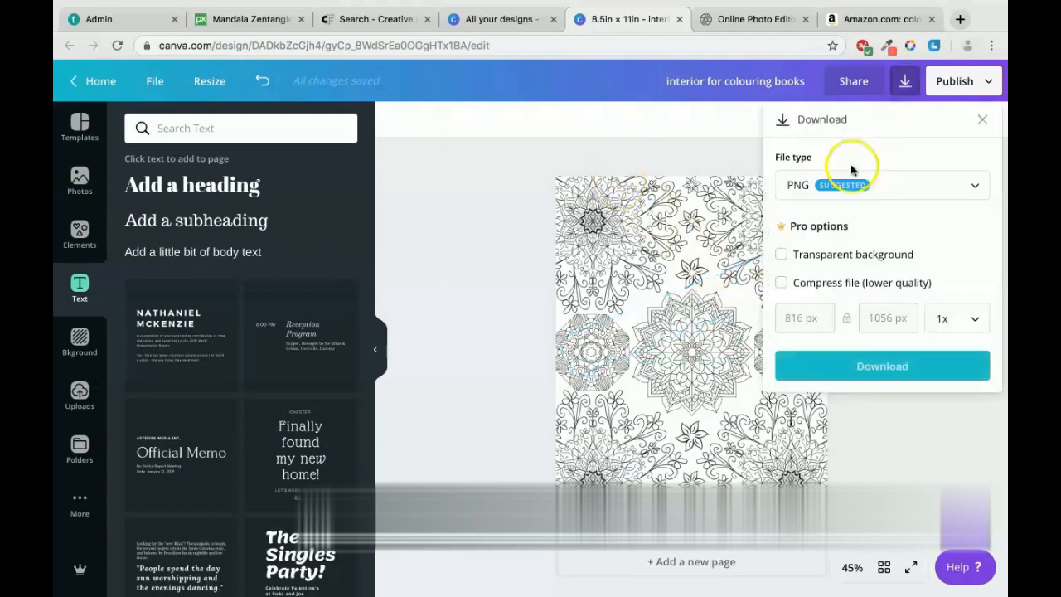
pyautogui.click(833, 375)
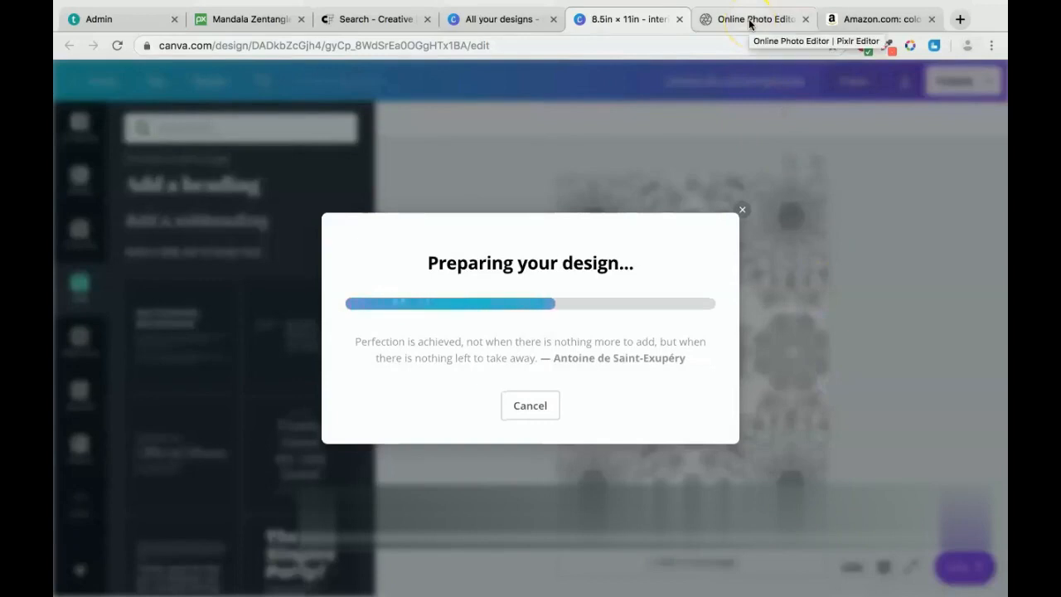
# Step: Switch to Pixlr Editor, close the Amazon page, and open the downloaded "interior for colouring books" PNG from the computer
pyautogui.click(750, 20)
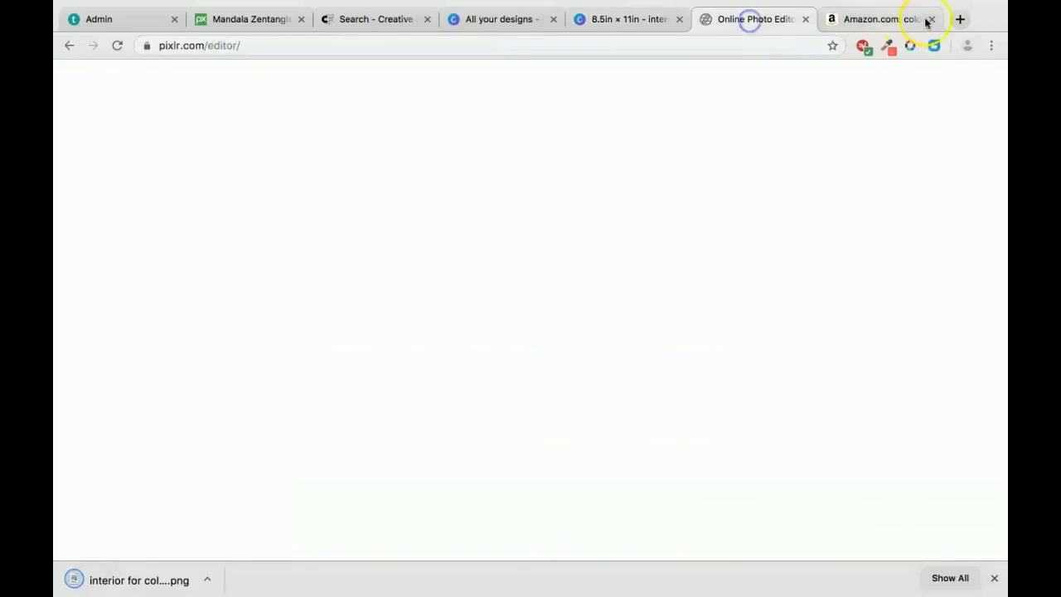
pyautogui.click(931, 19)
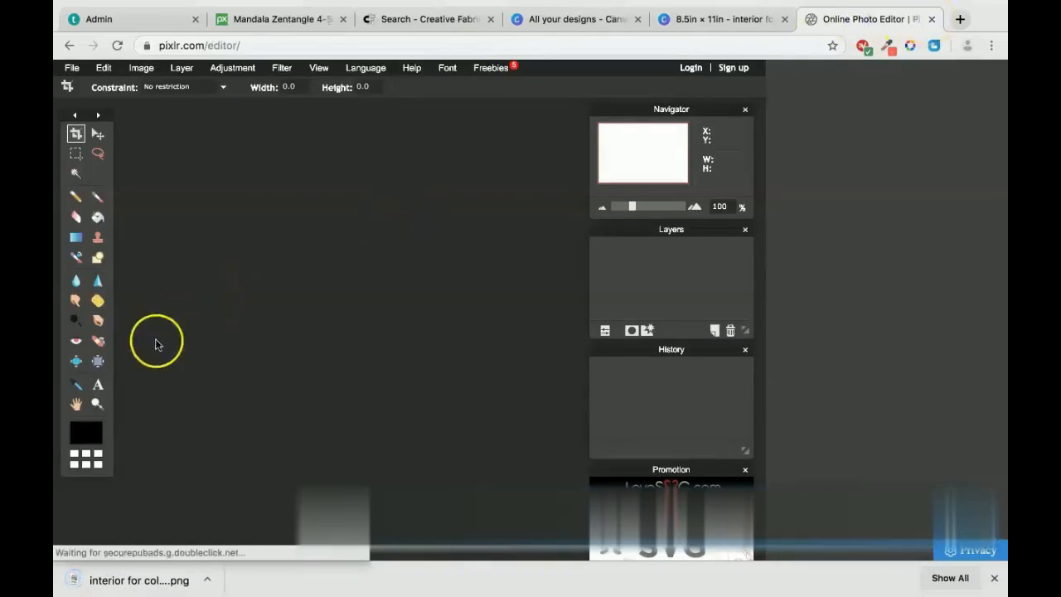
pyautogui.click(73, 67)
pyautogui.click(91, 97)
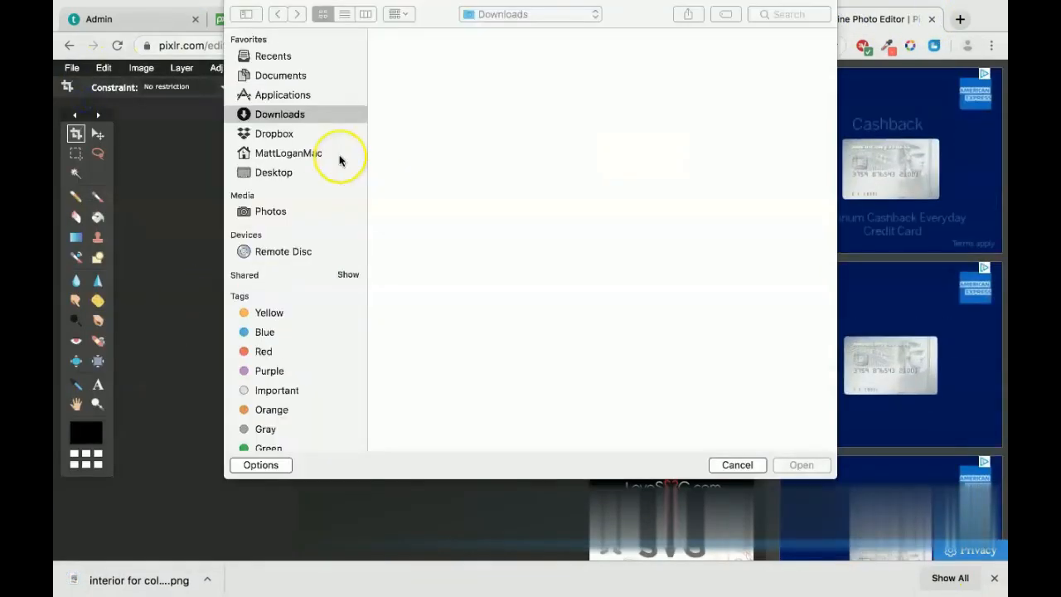
pyautogui.doubleClick(414, 178)
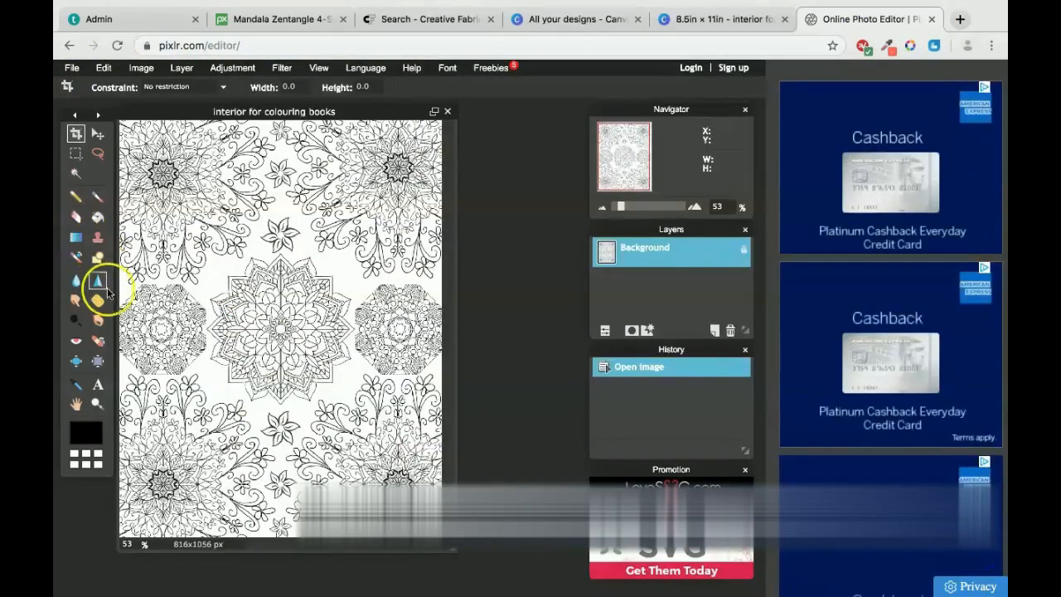
# Step: Add a text layer reading "NEVER GIVE UP!!" over the middle of the colouring page
pyautogui.click(98, 385)
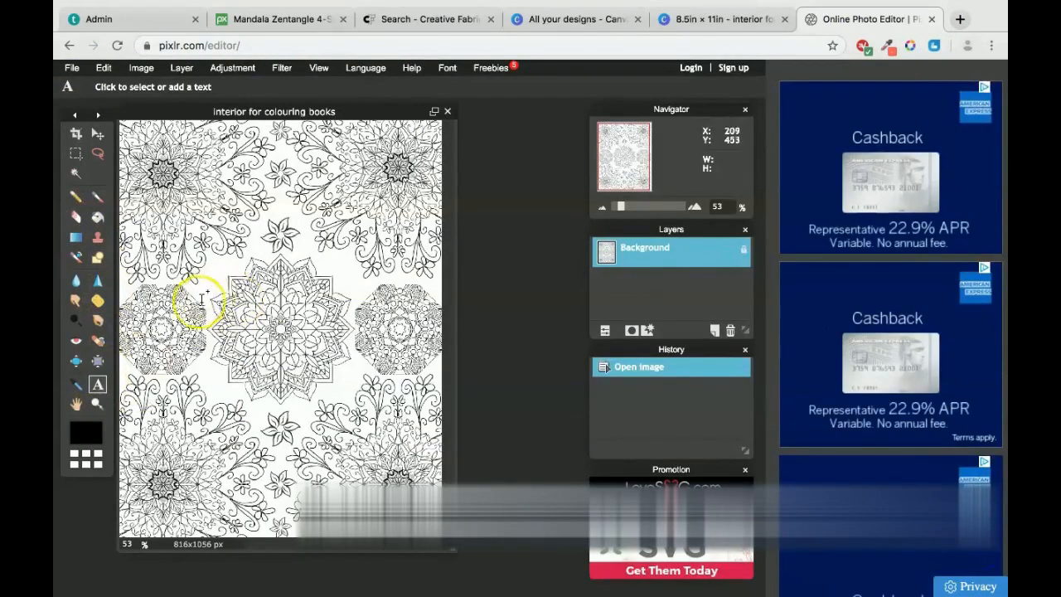
pyautogui.click(184, 323)
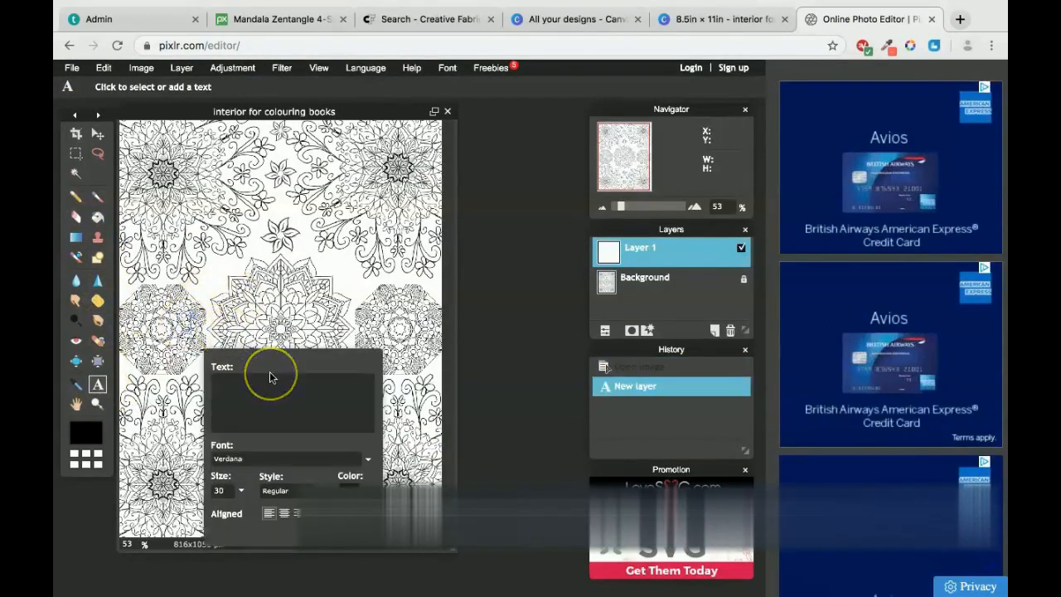
pyautogui.write('NR')
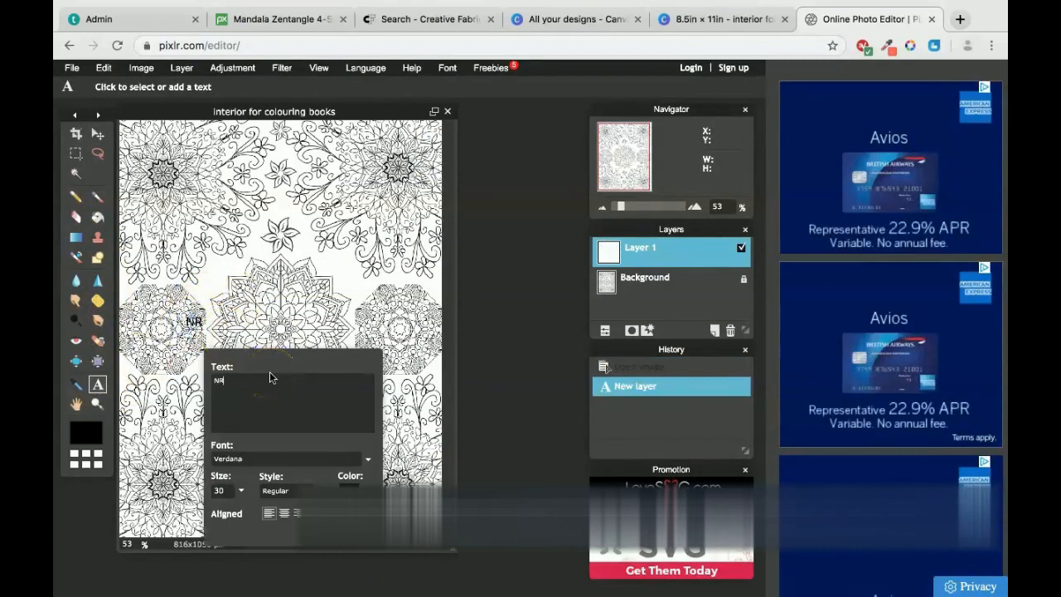
pyautogui.write('VER GIVE U')
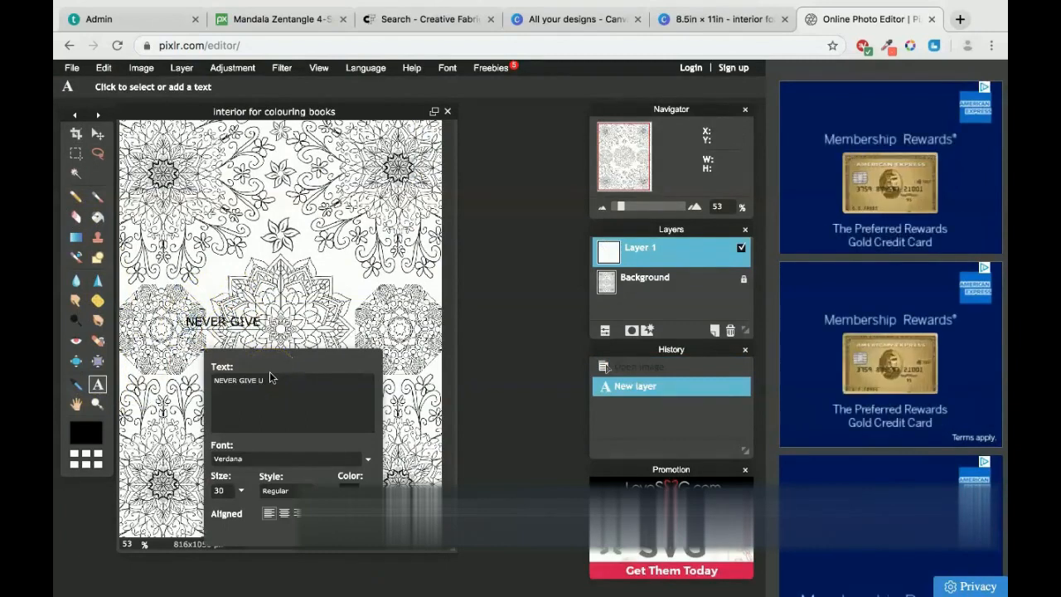
pyautogui.write('P!!')
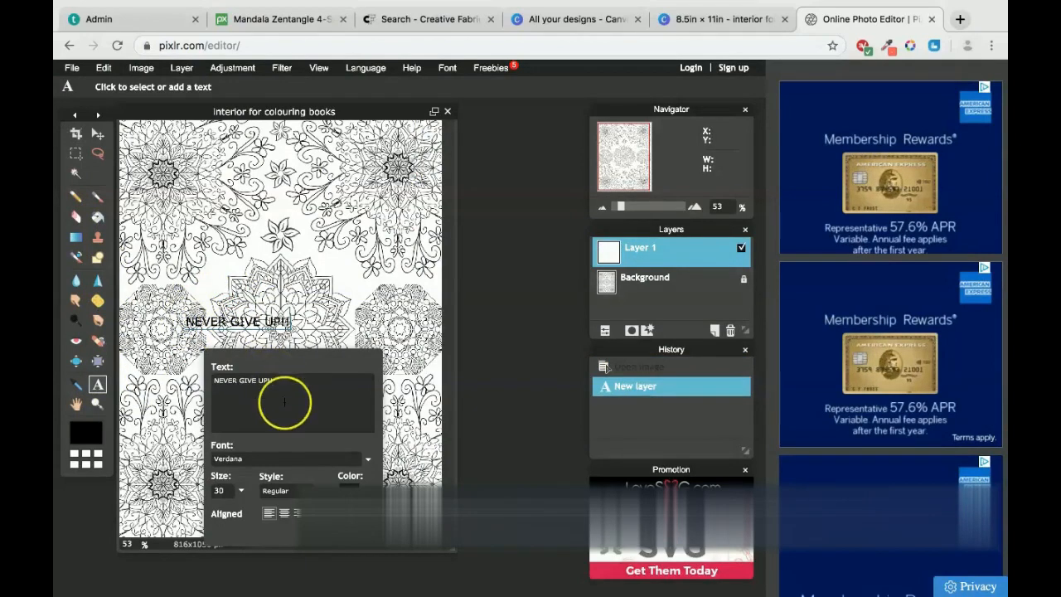
# Step: Set the text size to 100 and position the text across the page over the central mandala
pyautogui.click(240, 491)
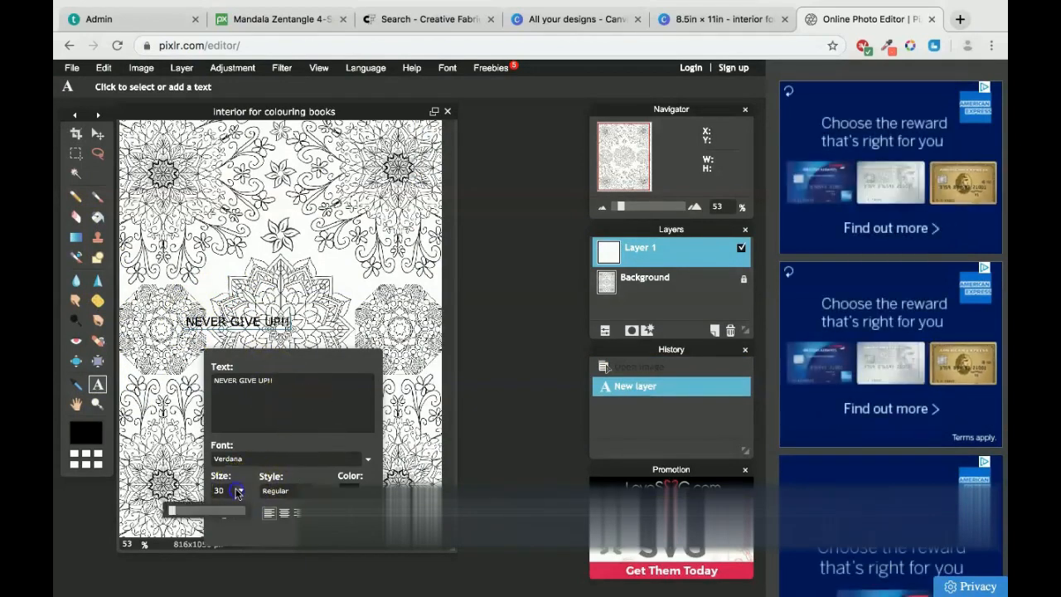
pyautogui.moveTo(173, 516); pyautogui.dragTo(233, 516)
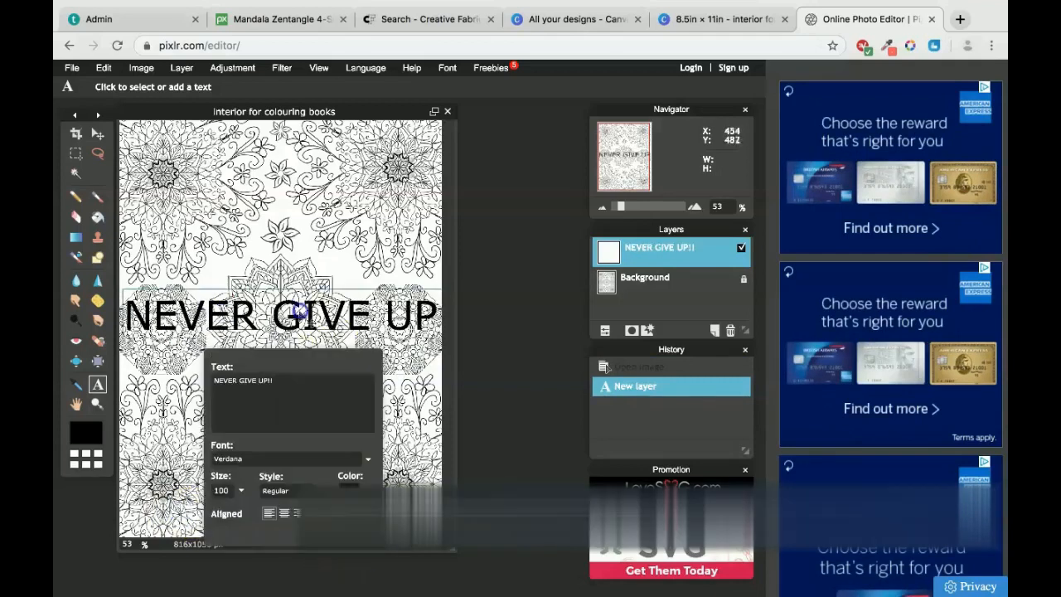
pyautogui.click(357, 535)
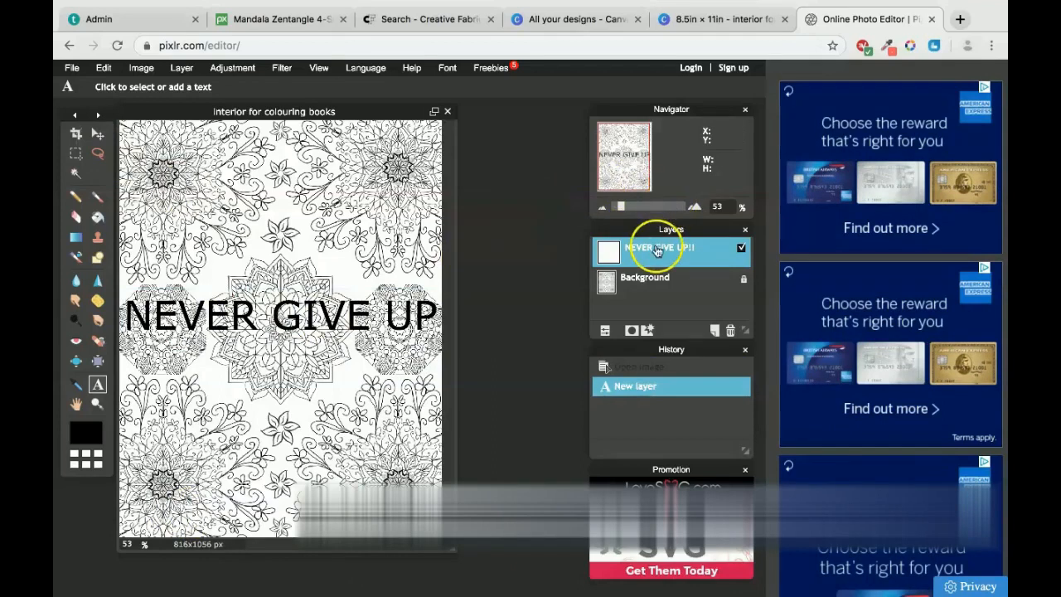
# Step: Apply a drop shadow with the default settings to the "NEVER GIVE UP!!" text layer
pyautogui.click(650, 333)
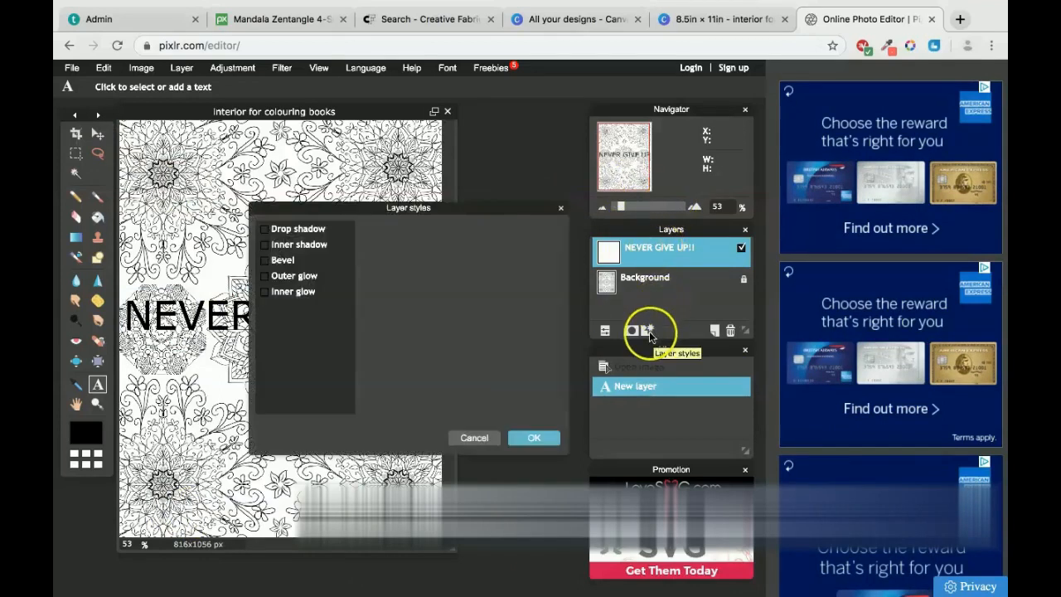
pyautogui.click(272, 231)
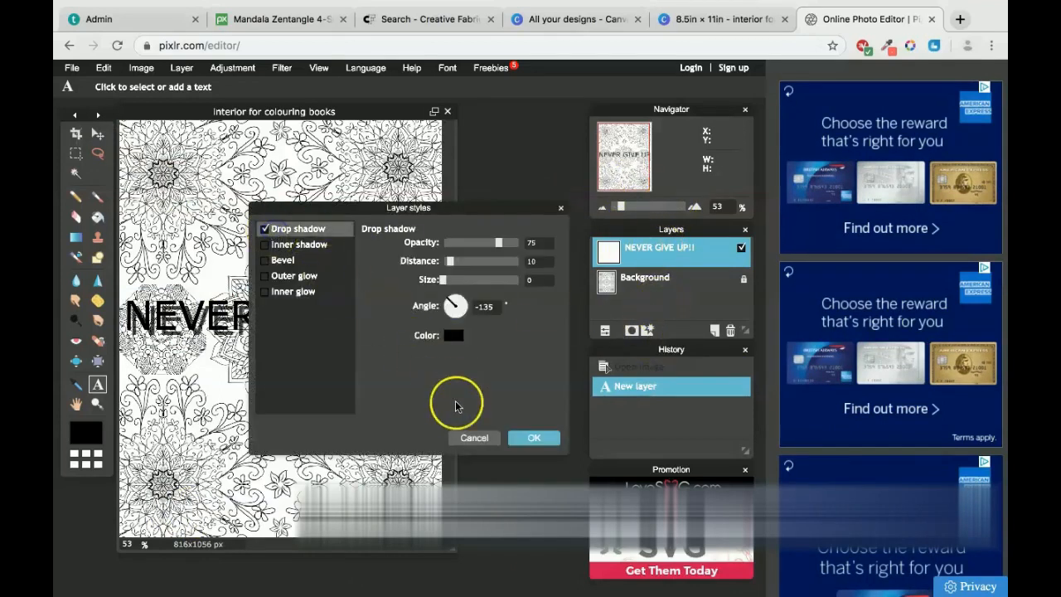
pyautogui.click(534, 437)
# Step: Recolour the "NEVER GIVE UP!!" text to white and move it higher on the page
pyautogui.click(254, 316)
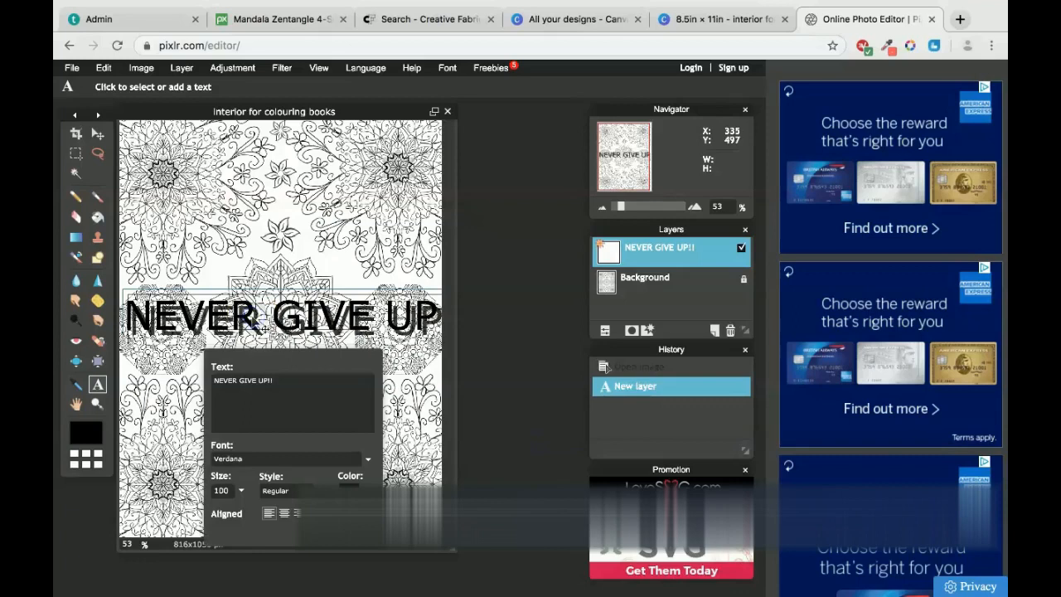
pyautogui.click(362, 482)
pyautogui.moveTo(260, 424); pyautogui.dragTo(462, 431)
pyautogui.click(585, 431)
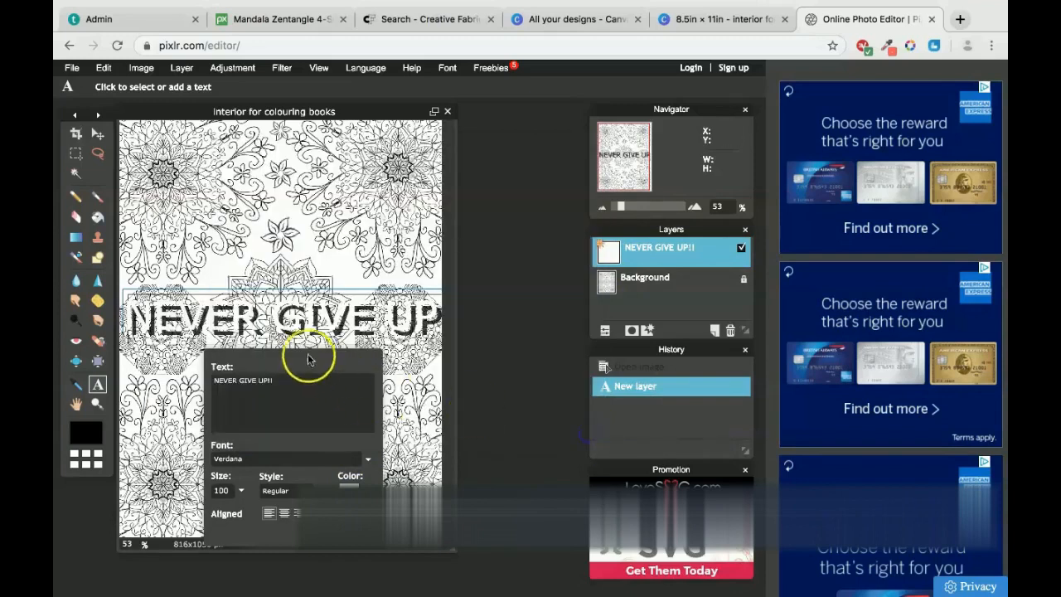
pyautogui.moveTo(363, 295); pyautogui.dragTo(356, 261)
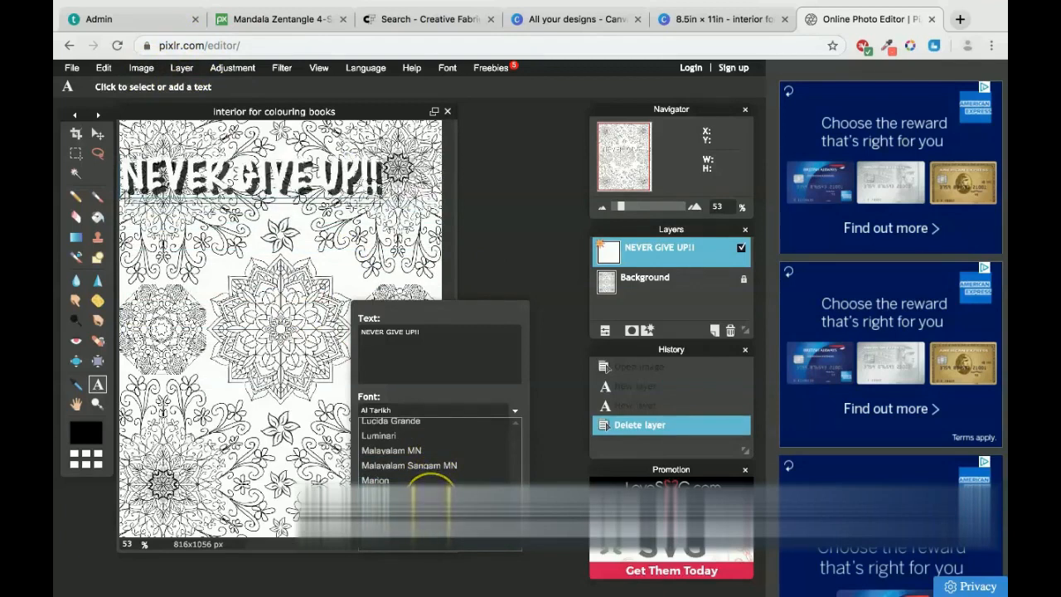
# Step: Set the text font to Marker Felt with the light grey colour d4d4d4, and move the text just above the central mandala
pyautogui.click(430, 491)
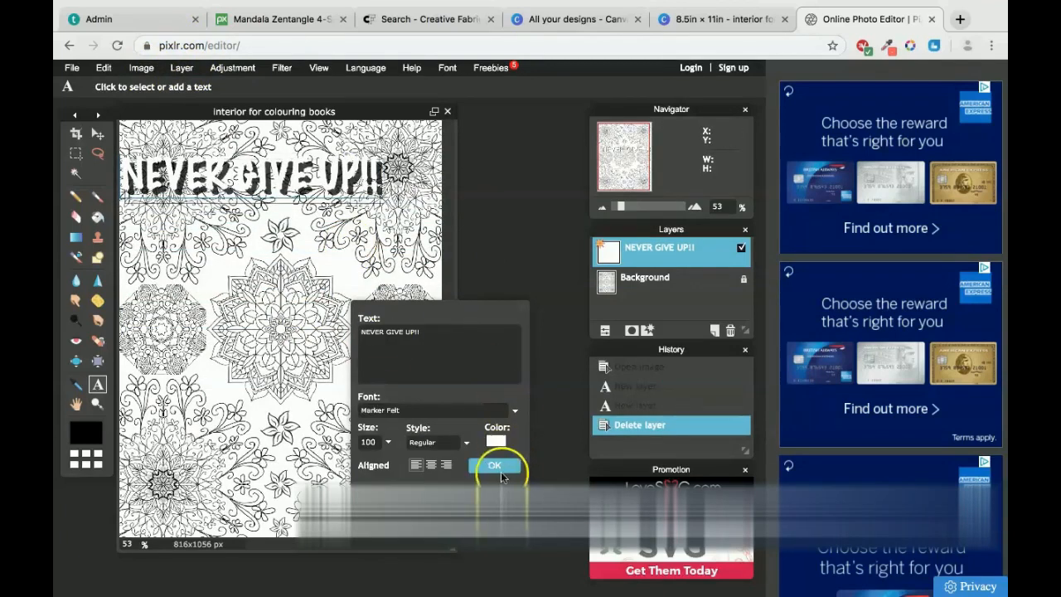
pyautogui.click(497, 444)
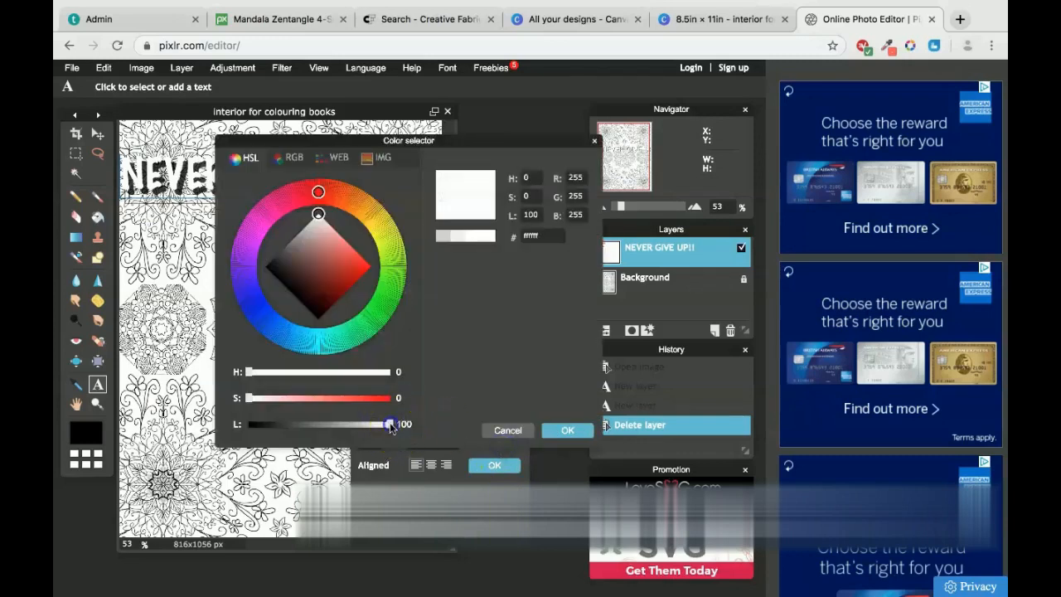
pyautogui.moveTo(380, 426); pyautogui.dragTo(370, 425)
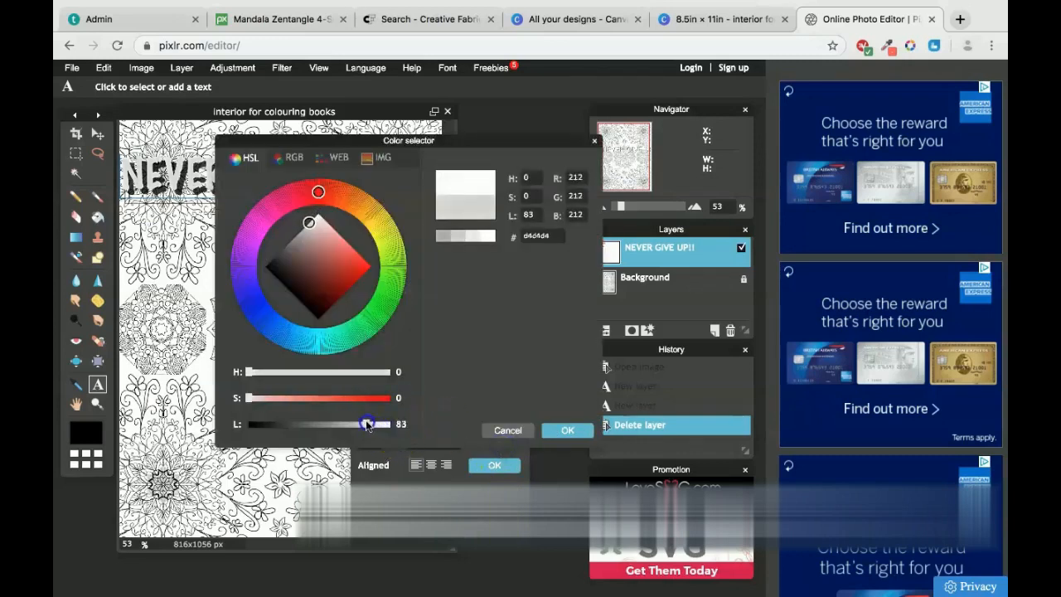
pyautogui.click(567, 430)
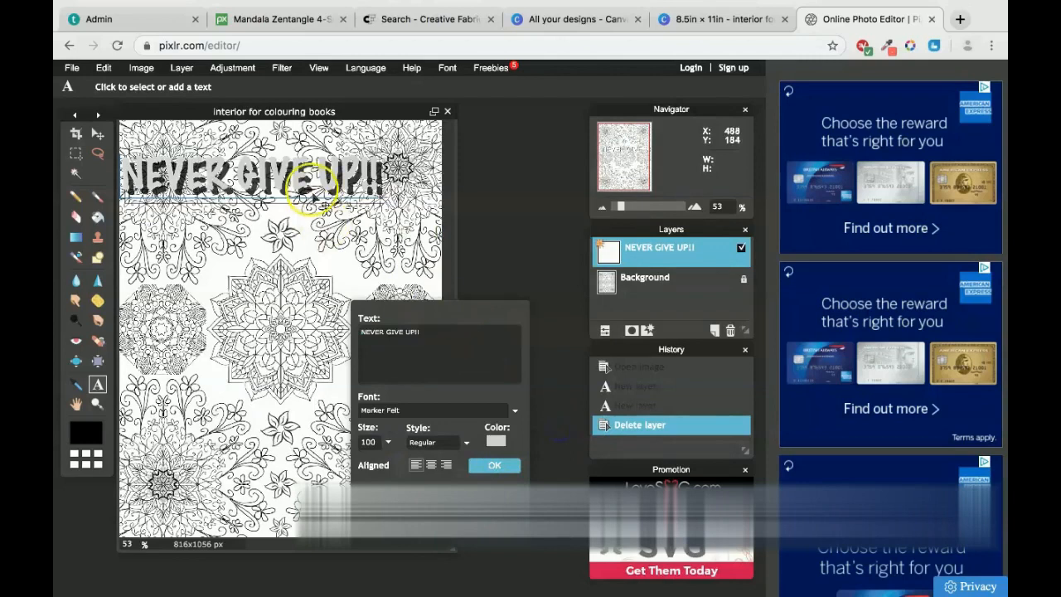
pyautogui.moveTo(306, 177); pyautogui.dragTo(308, 257)
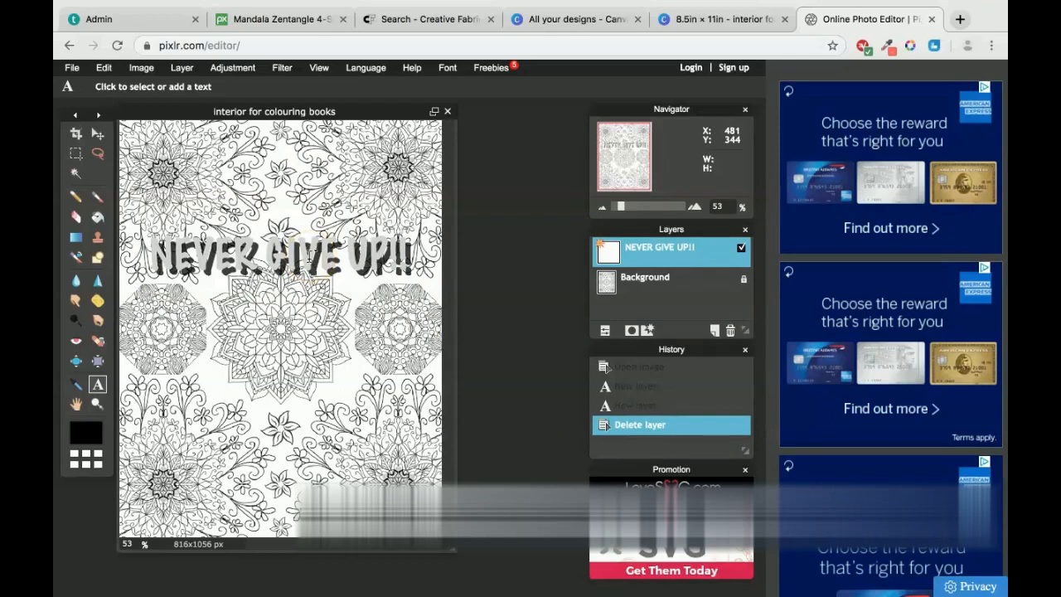
# Step: Lighten the text colour to ededed by setting its lightness to 93
pyautogui.click(308, 257)
pyautogui.click(496, 438)
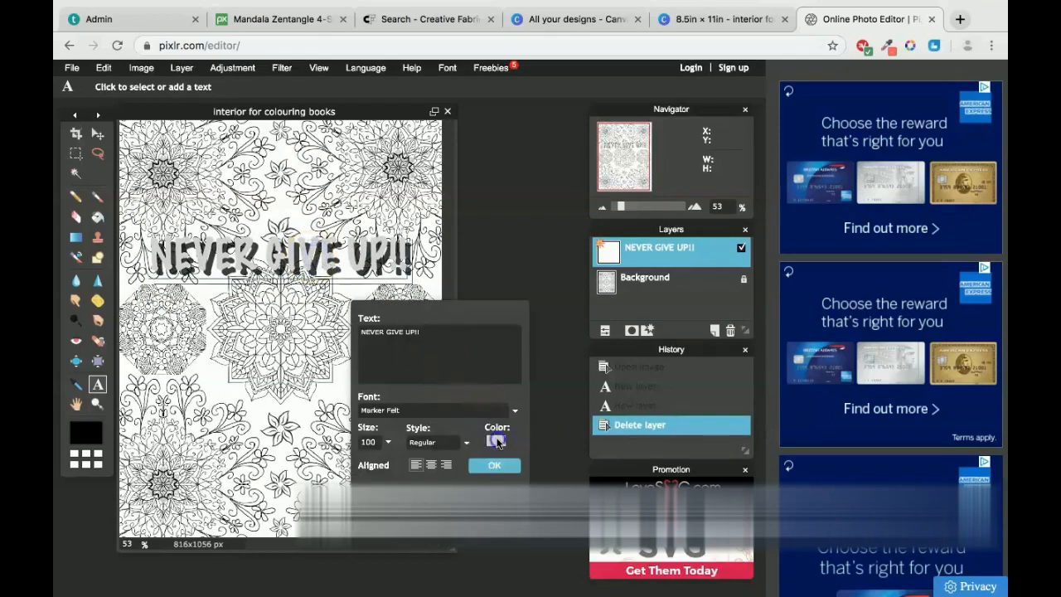
pyautogui.moveTo(388, 423)
pyautogui.mouseDown()
pyautogui.moveTo(367, 424)
pyautogui.moveTo(379, 426)
pyautogui.mouseUp()
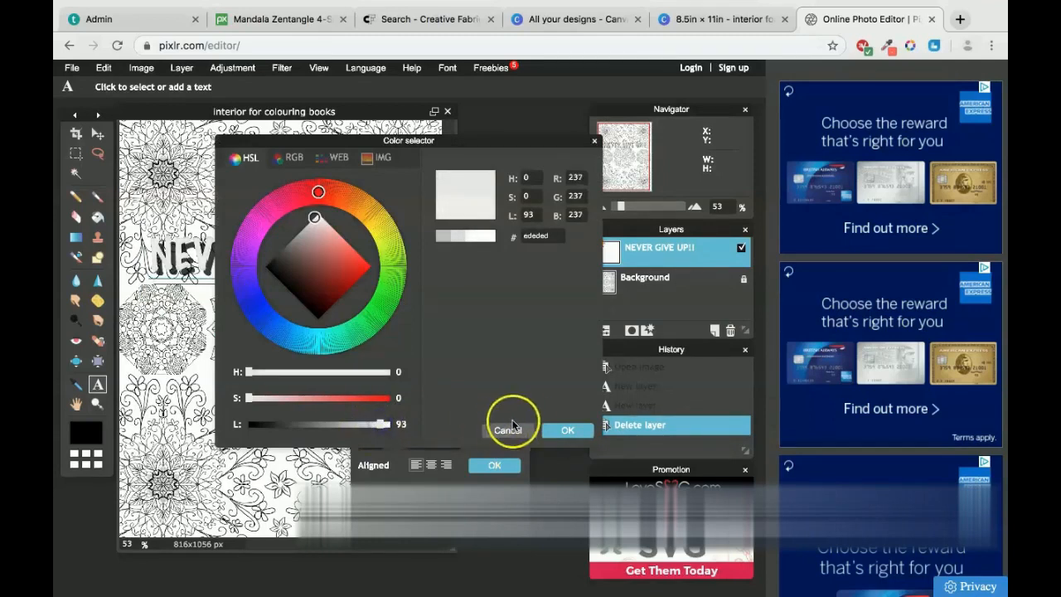
pyautogui.click(567, 430)
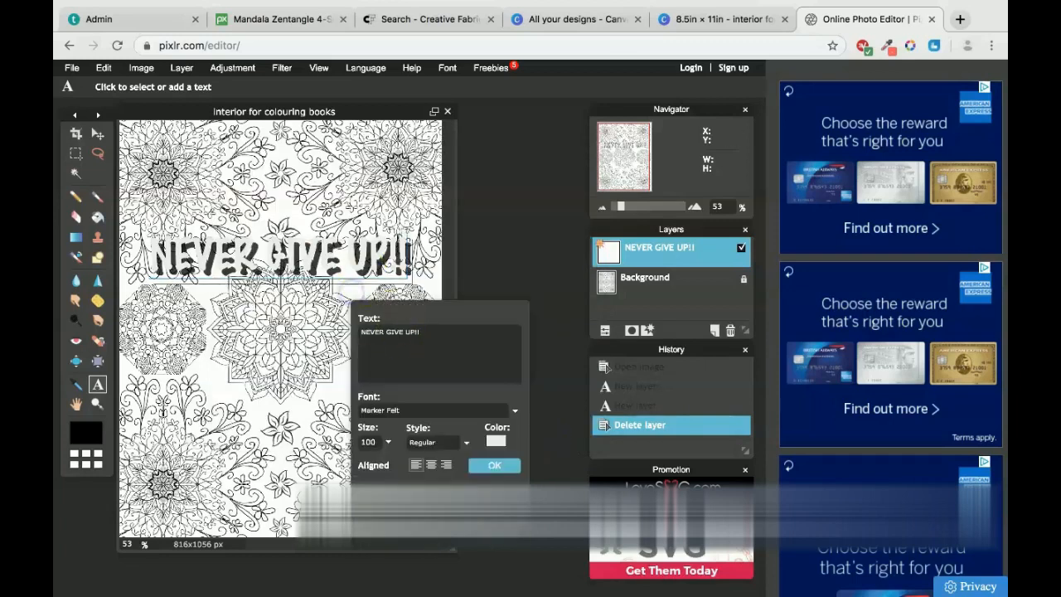
# Step: Enlarge the text to size 114 and position it so that it spans the upper part of the page
pyautogui.moveTo(344, 245); pyautogui.dragTo(331, 181)
pyautogui.click(387, 441)
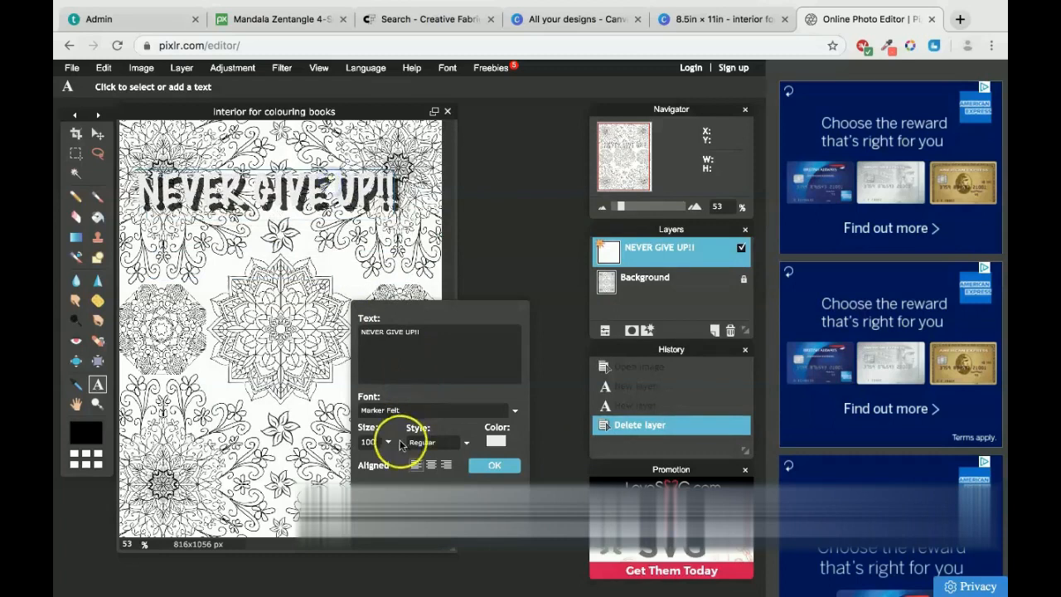
pyautogui.moveTo(325, 473); pyautogui.dragTo(327, 463)
pyautogui.moveTo(351, 224); pyautogui.dragTo(320, 208)
pyautogui.click(377, 357)
pyautogui.click(388, 441)
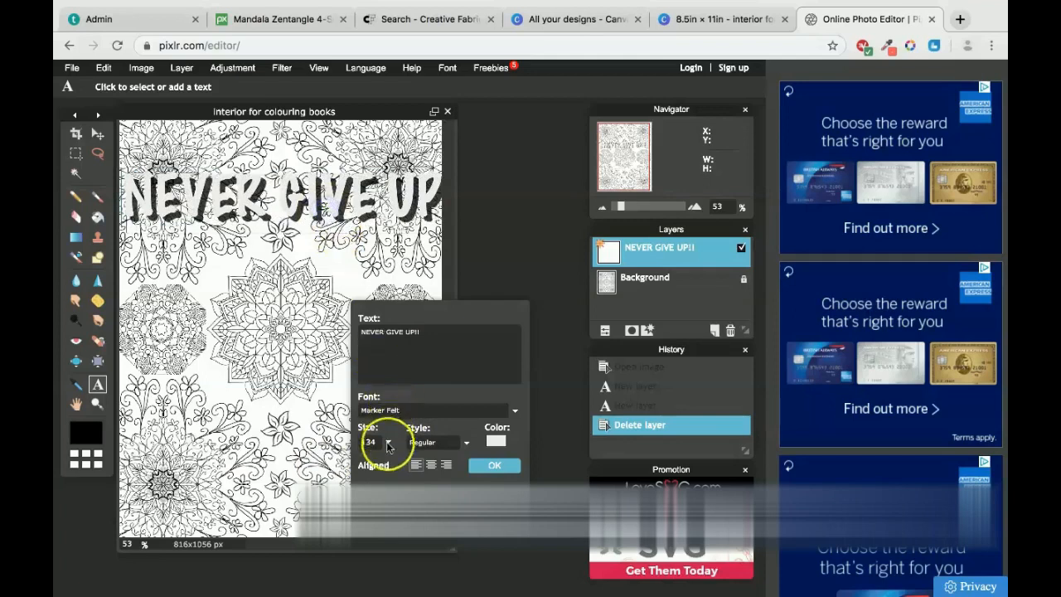
pyautogui.moveTo(328, 462); pyautogui.dragTo(323, 465)
pyautogui.moveTo(354, 191); pyautogui.dragTo(364, 211)
# Step: Set the text colour to e0e0e0 (lightness 88), place the text just above the central mandala and apply the text edits
pyautogui.click(489, 444)
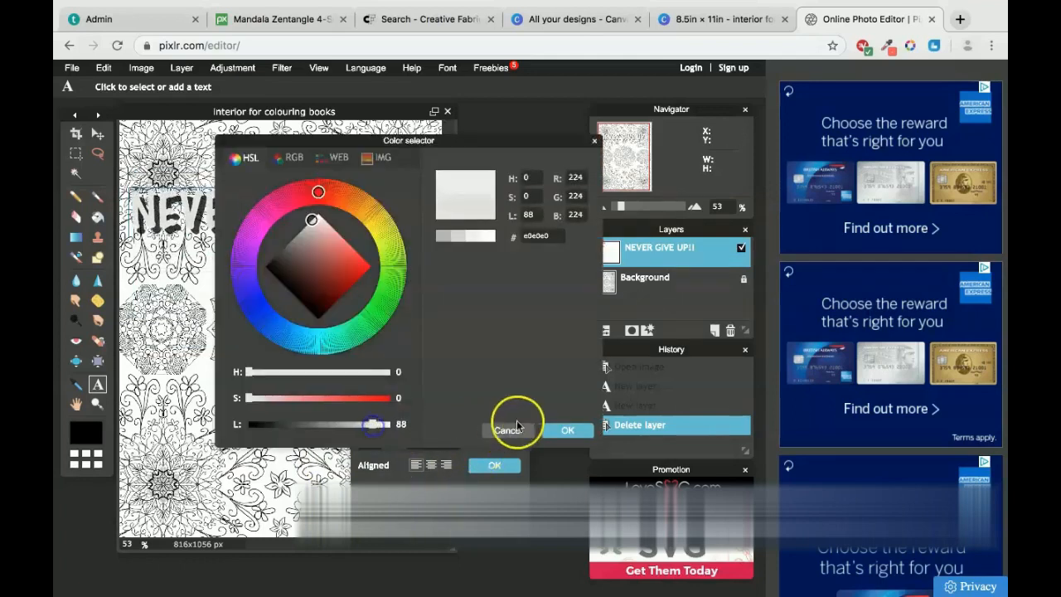
pyautogui.moveTo(517, 427); pyautogui.dragTo(556, 430)
pyautogui.moveTo(308, 215); pyautogui.dragTo(309, 237)
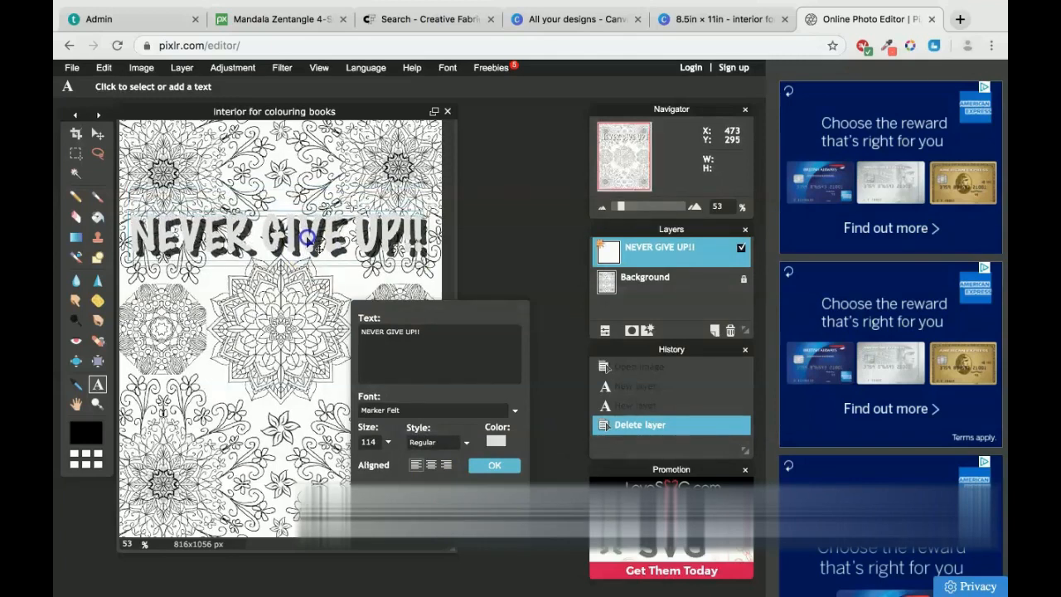
pyautogui.click(494, 465)
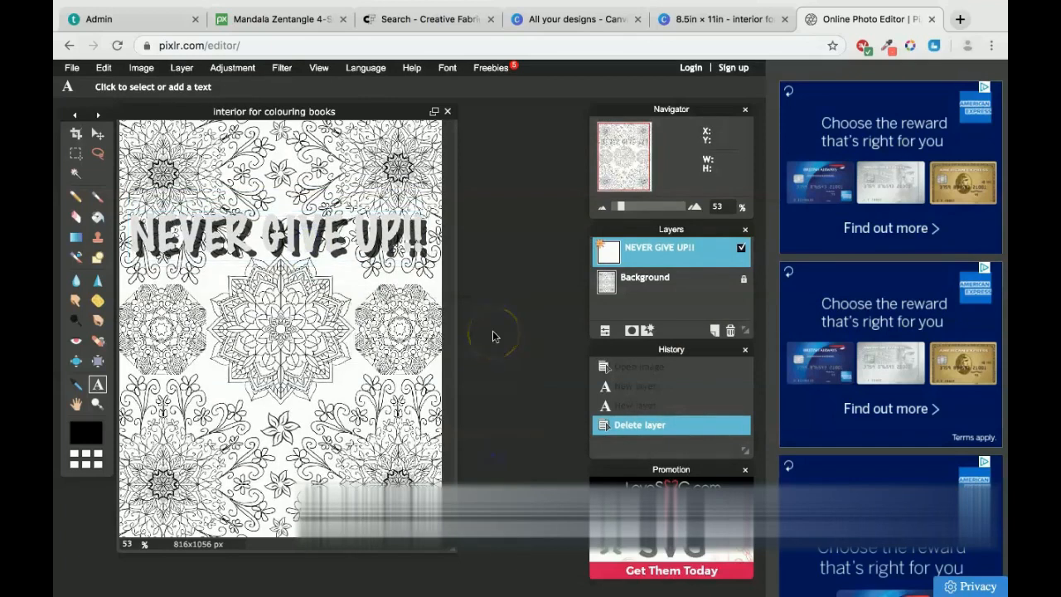
pyautogui.press('F1')
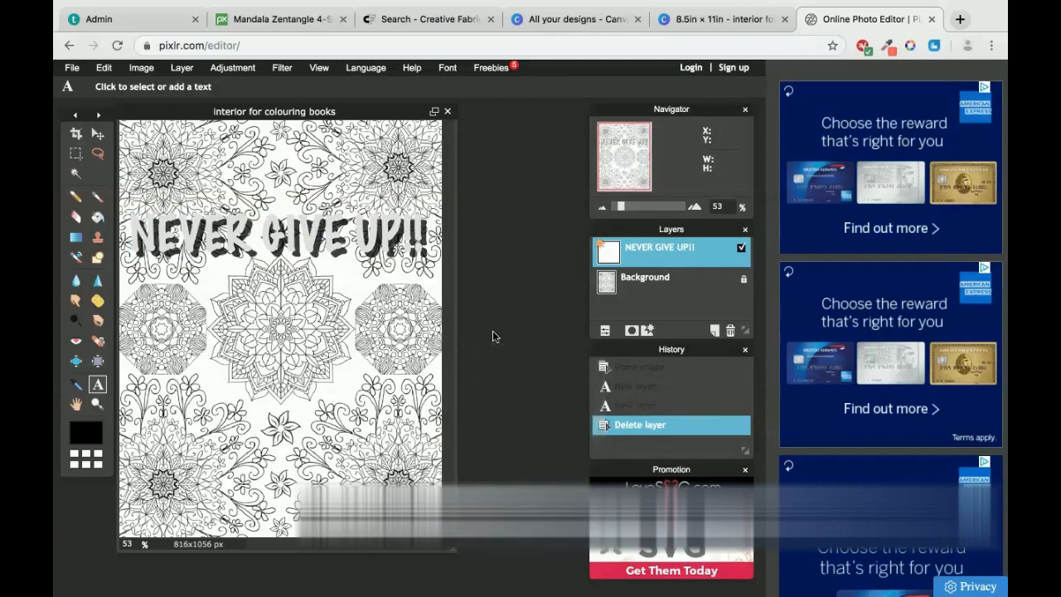
# Step: Save the image to the Downloads folder as a full-quality PNG named "interior for colouring books1"
pyautogui.click(85, 73)
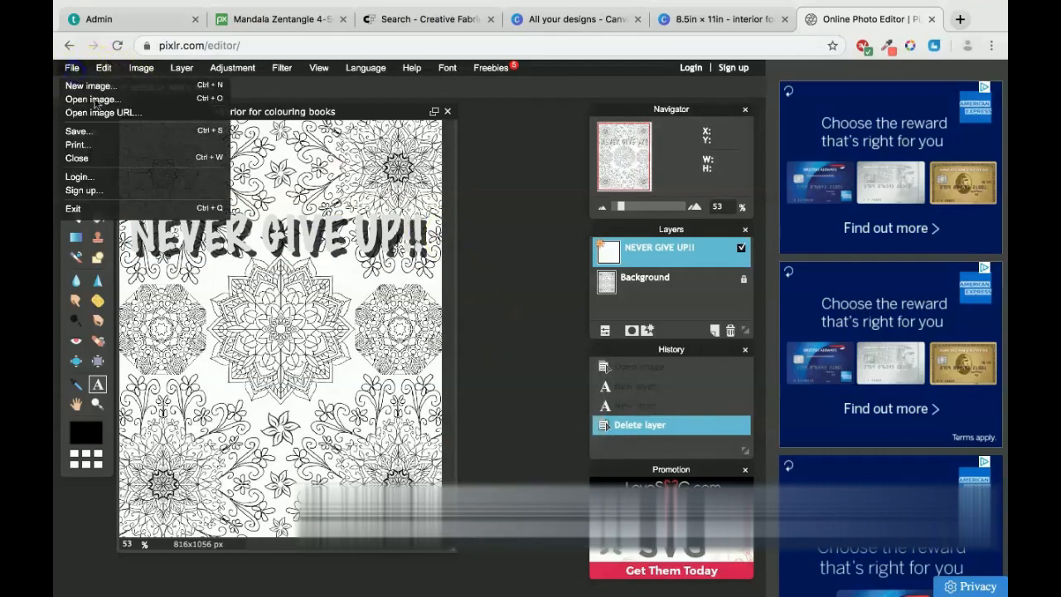
pyautogui.click(130, 135)
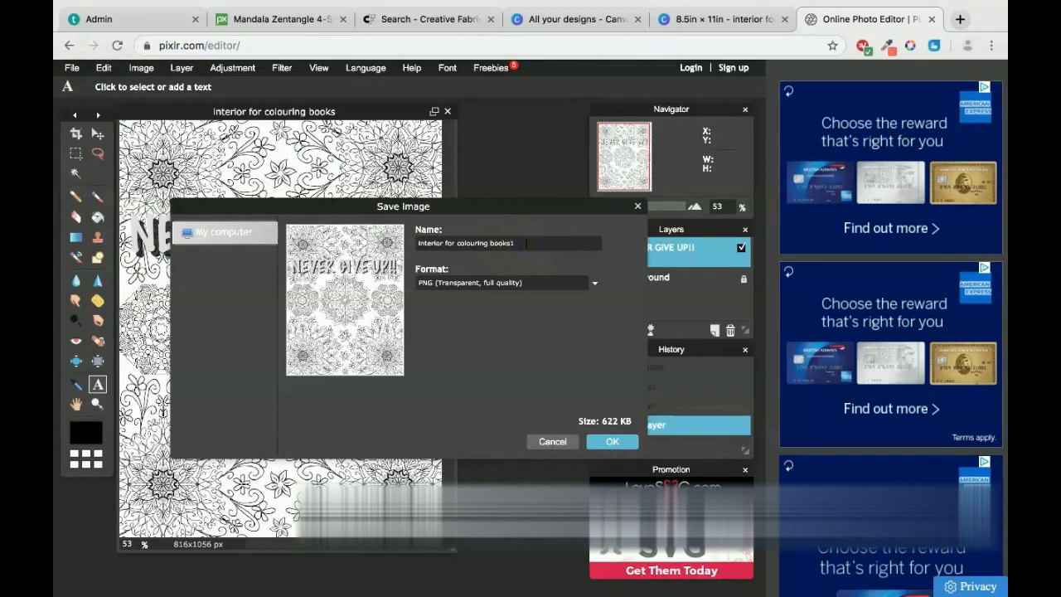
pyautogui.click(597, 440)
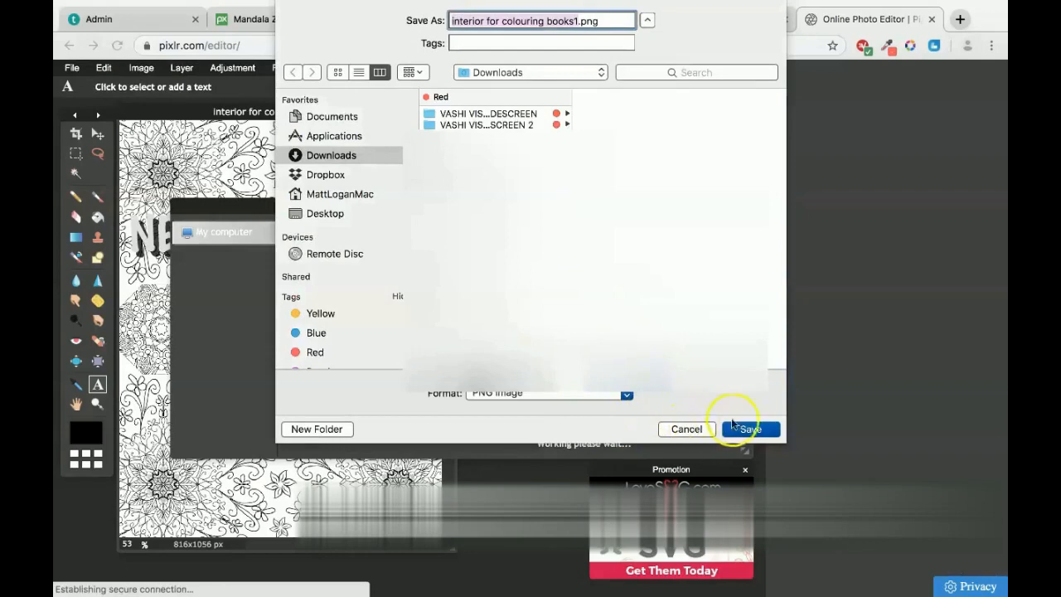
pyautogui.click(734, 426)
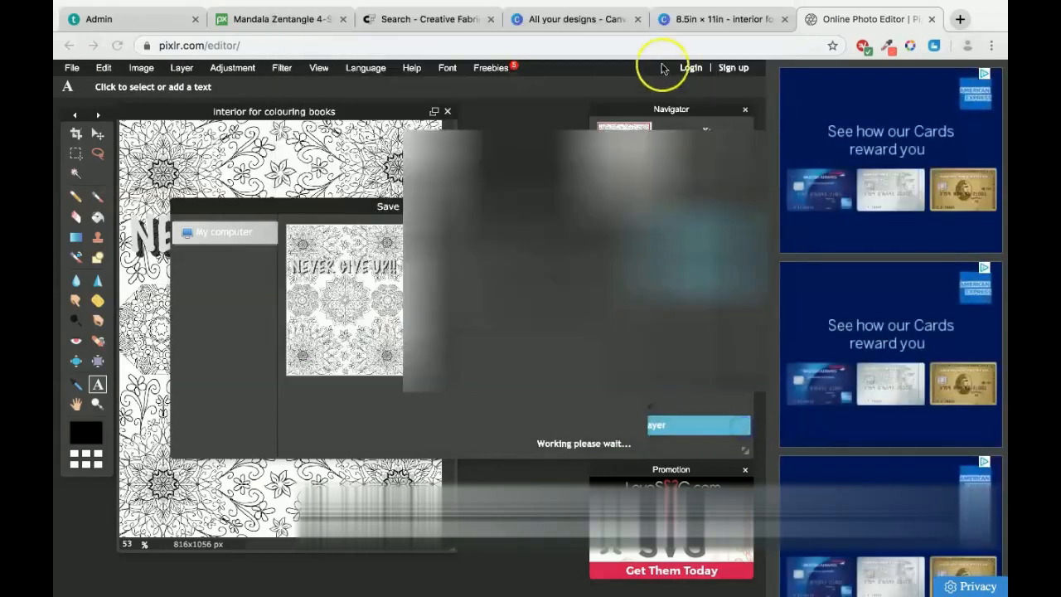
# Step: Switch to the "interior for colouring books" design in Canva and delete all the mandala artwork from page 2
pyautogui.click(694, 20)
pyautogui.click(817, 160)
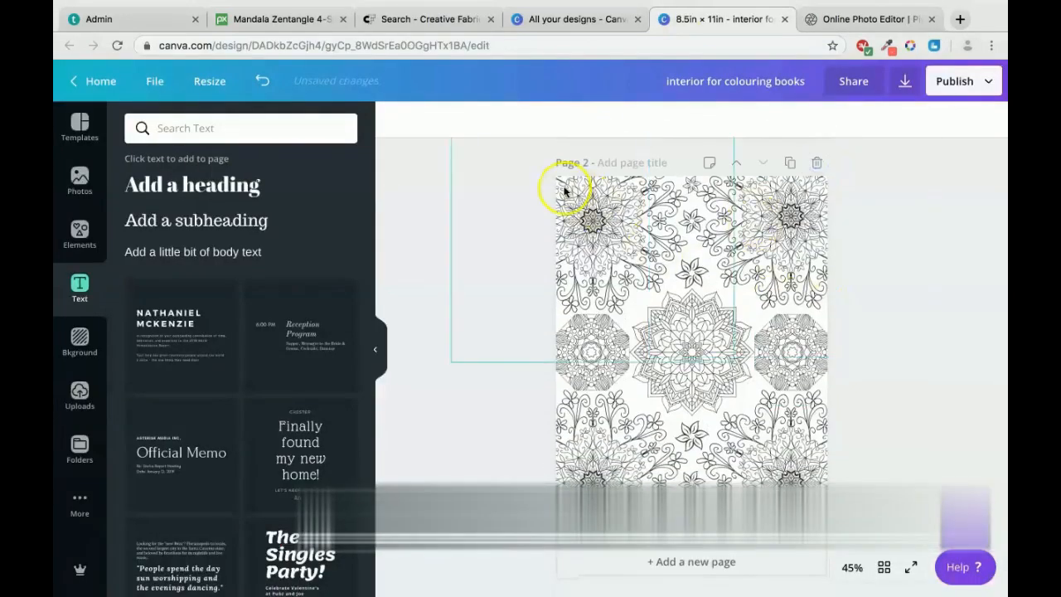
pyautogui.moveTo(540, 182); pyautogui.dragTo(828, 497)
pyautogui.press('Delete')
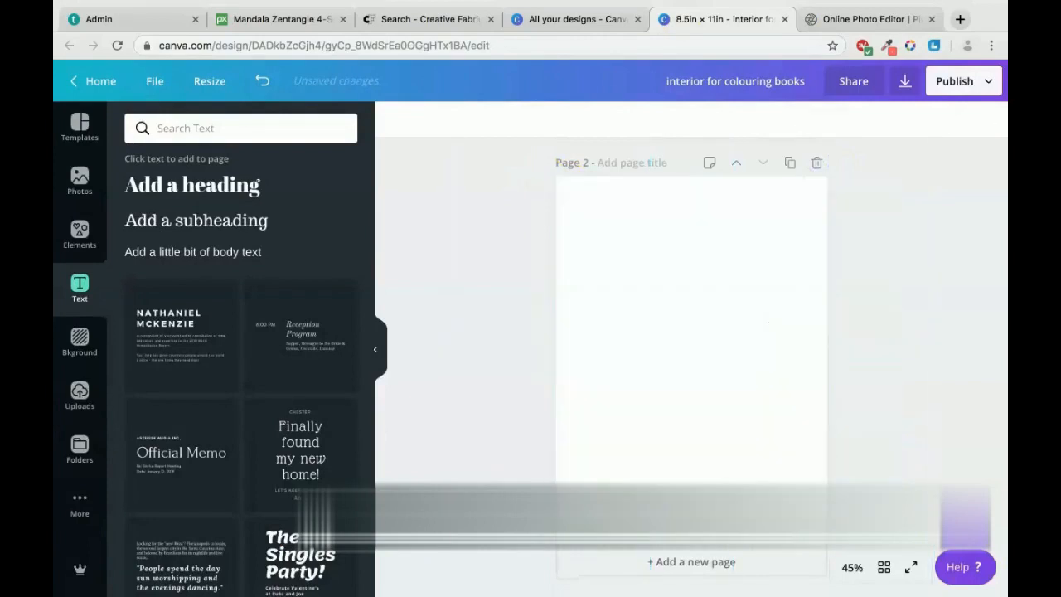
pyautogui.click(838, 340)
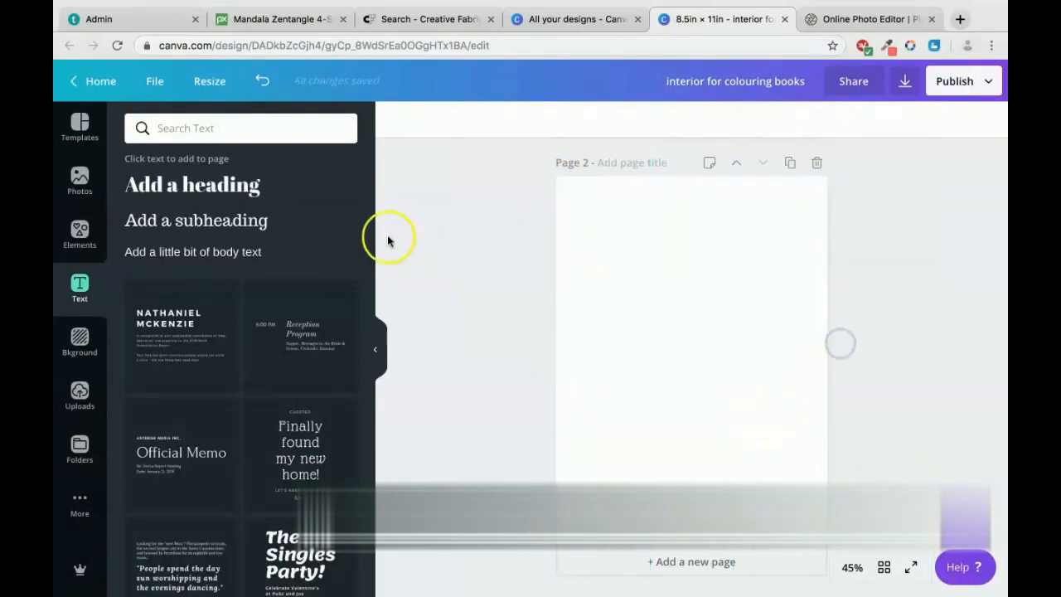
# Step: Upload the saved "NEVER GIVE UP!!" colouring page PNG and place it on the empty page 2
pyautogui.click(83, 399)
pyautogui.click(265, 147)
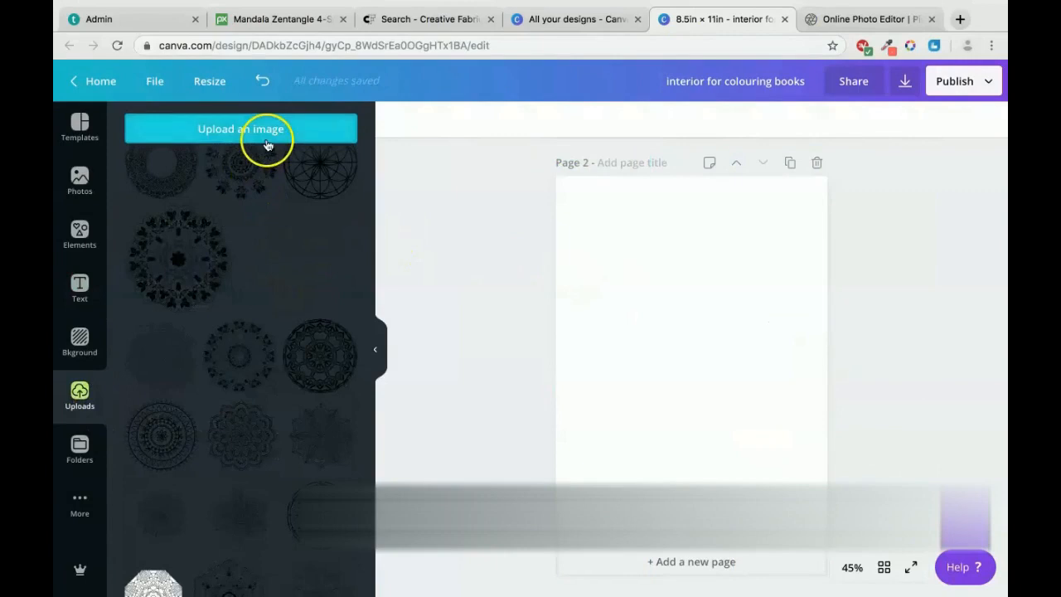
pyautogui.doubleClick(420, 196)
pyautogui.click(852, 268)
# Step: Search the elements for "square" and add the plain square outline frame to the page
pyautogui.click(93, 240)
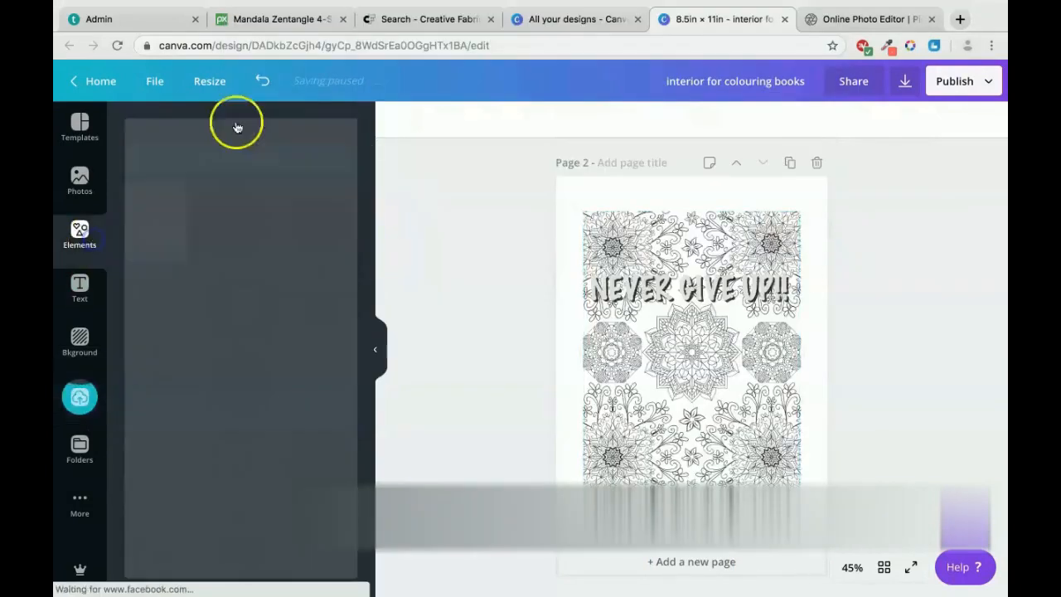
pyautogui.click(246, 128)
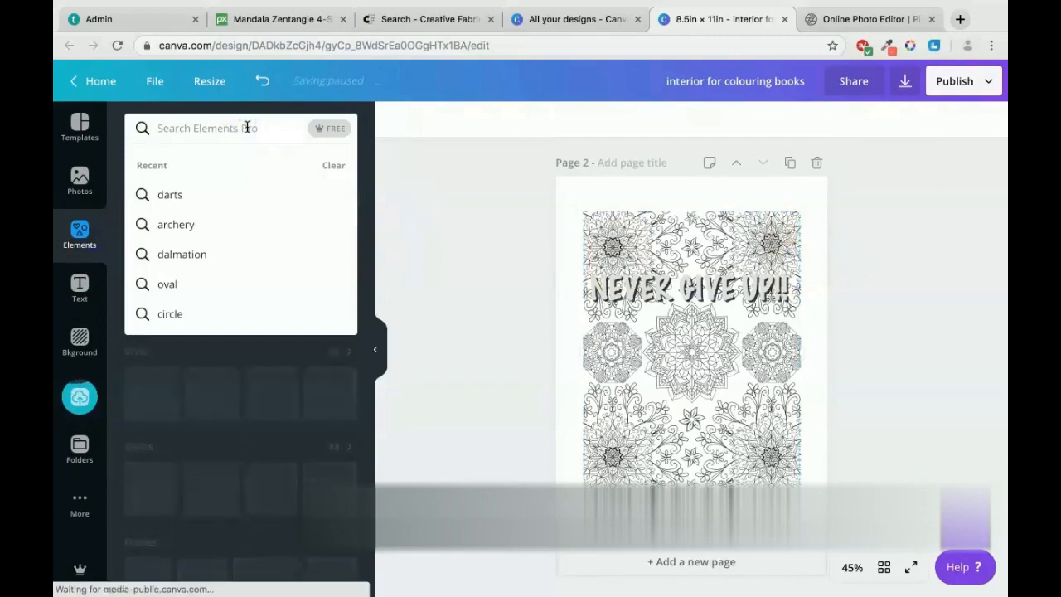
pyautogui.write('sq')
pyautogui.click(202, 194)
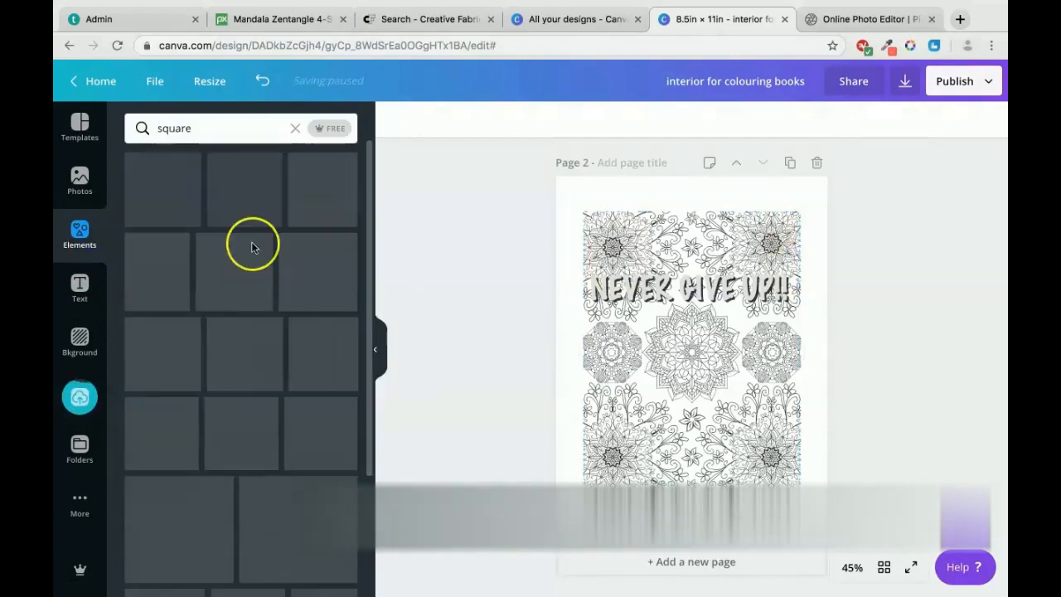
pyautogui.click(315, 262)
# Step: Stretch the square frame vertically so that it encloses the full height of the colouring image
pyautogui.moveTo(688, 243); pyautogui.dragTo(686, 204)
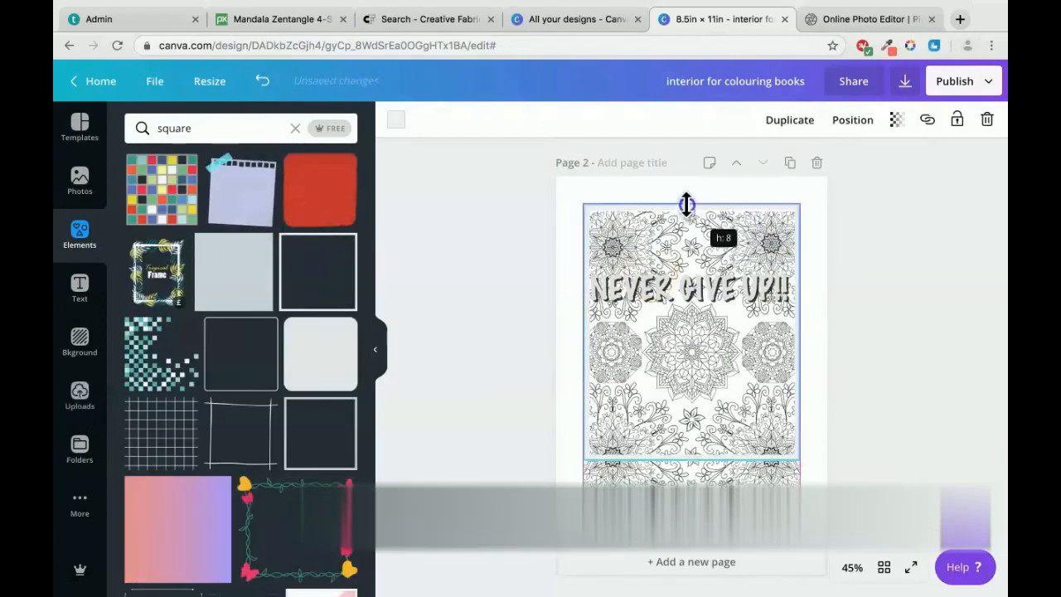
pyautogui.click(726, 445)
pyautogui.moveTo(697, 458); pyautogui.dragTo(697, 538)
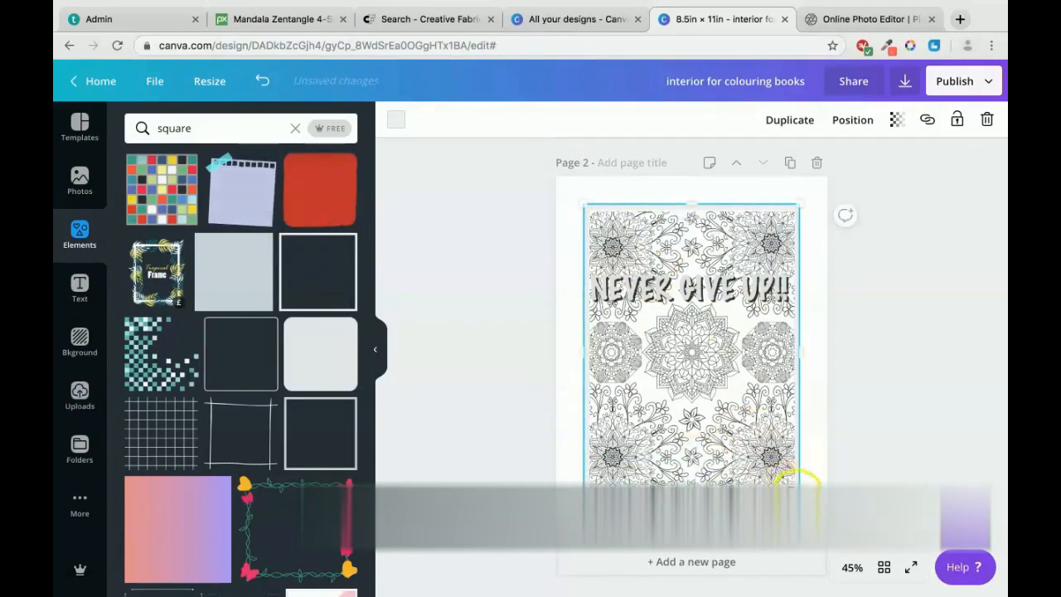
# Step: Change the frame's colour to black
pyautogui.click(396, 121)
pyautogui.click(186, 242)
pyautogui.click(750, 207)
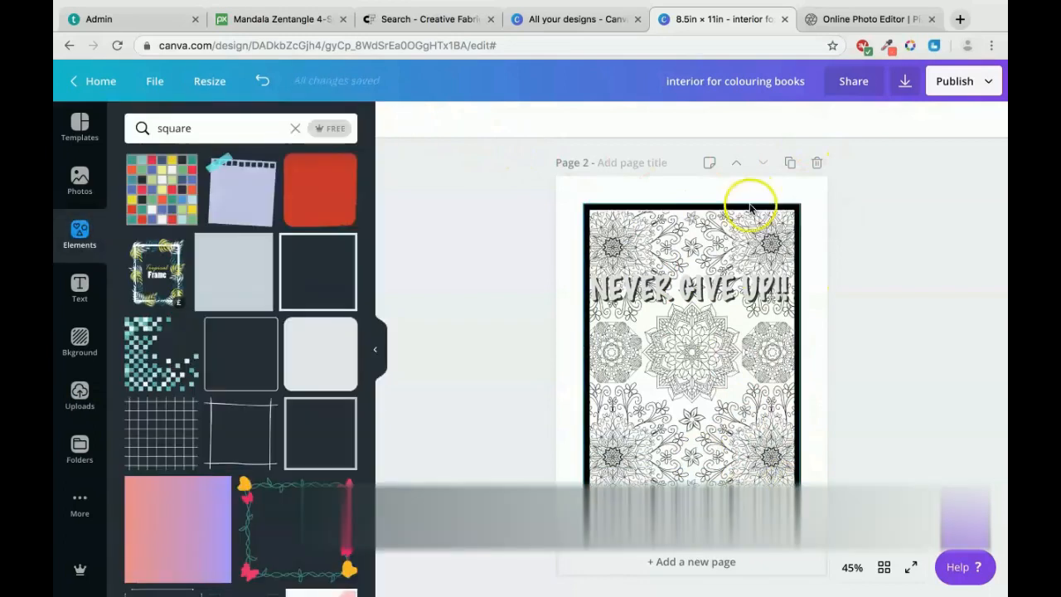
# Step: Widen the black frame slightly on both sides so that it sits along the colouring image's side edges
pyautogui.click(746, 208)
pyautogui.moveTo(588, 358); pyautogui.dragTo(581, 357)
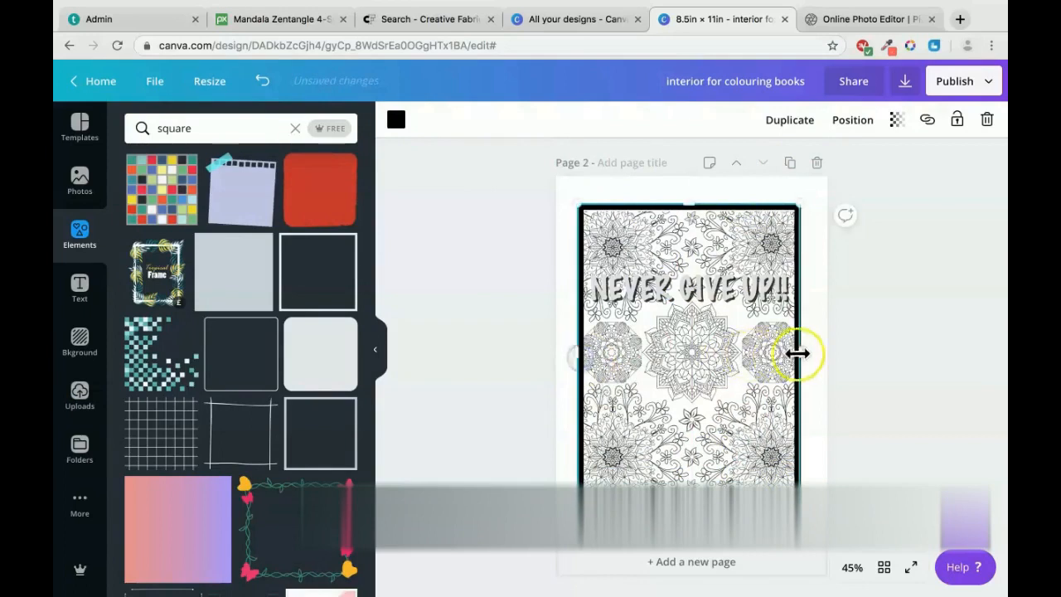
pyautogui.moveTo(802, 355); pyautogui.dragTo(809, 354)
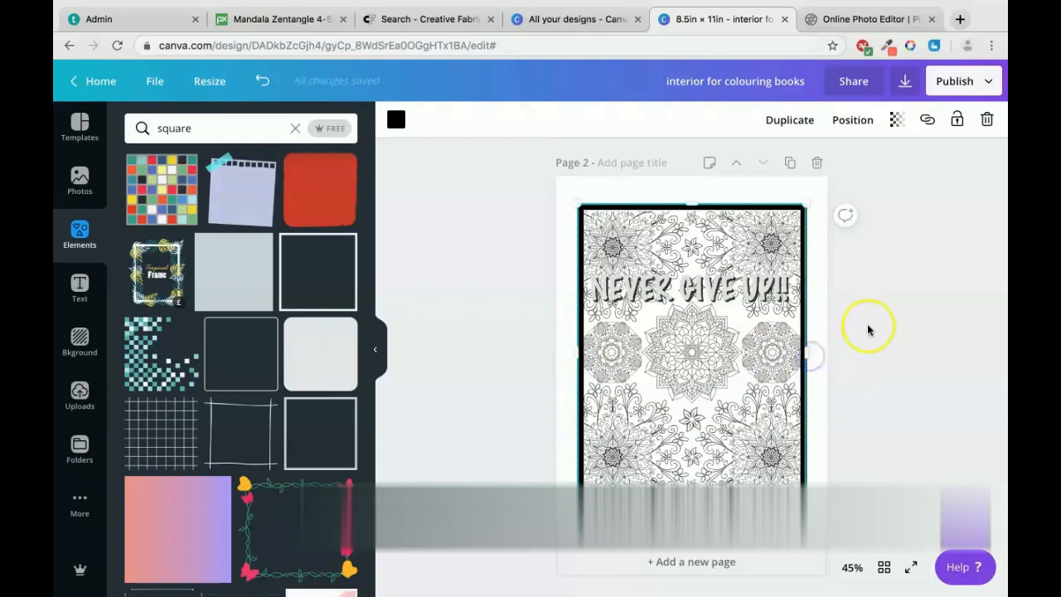
# Step: Fit the black frame's top edge to the colouring image and group the frame with the image on page 2
pyautogui.moveTo(696, 200); pyautogui.dragTo(696, 207)
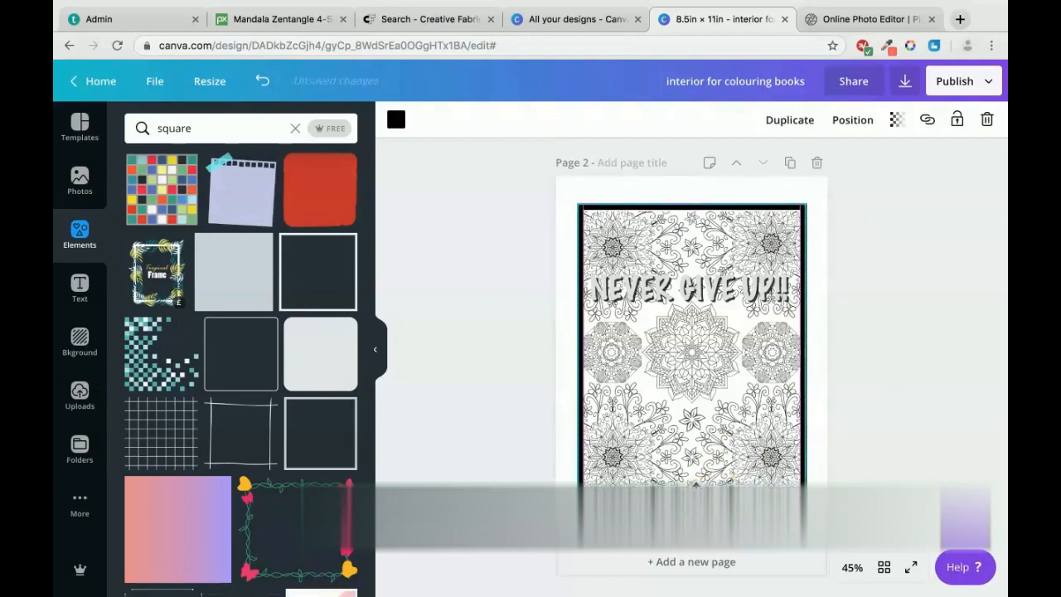
pyautogui.click(865, 470)
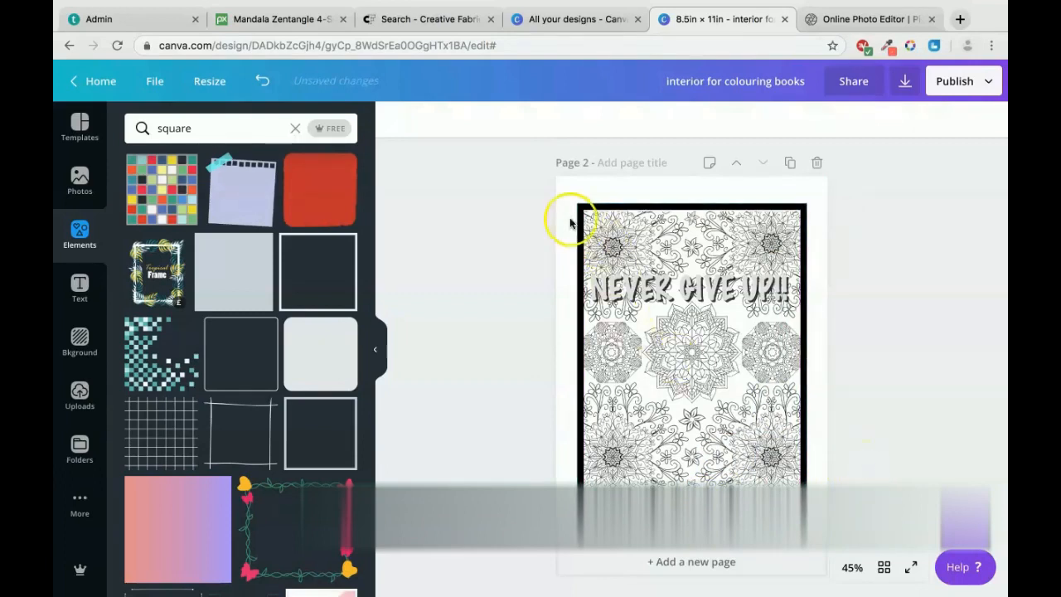
pyautogui.moveTo(566, 215); pyautogui.dragTo(701, 427)
pyautogui.click(773, 120)
pyautogui.click(859, 227)
pyautogui.moveTo(623, 190); pyautogui.dragTo(692, 307)
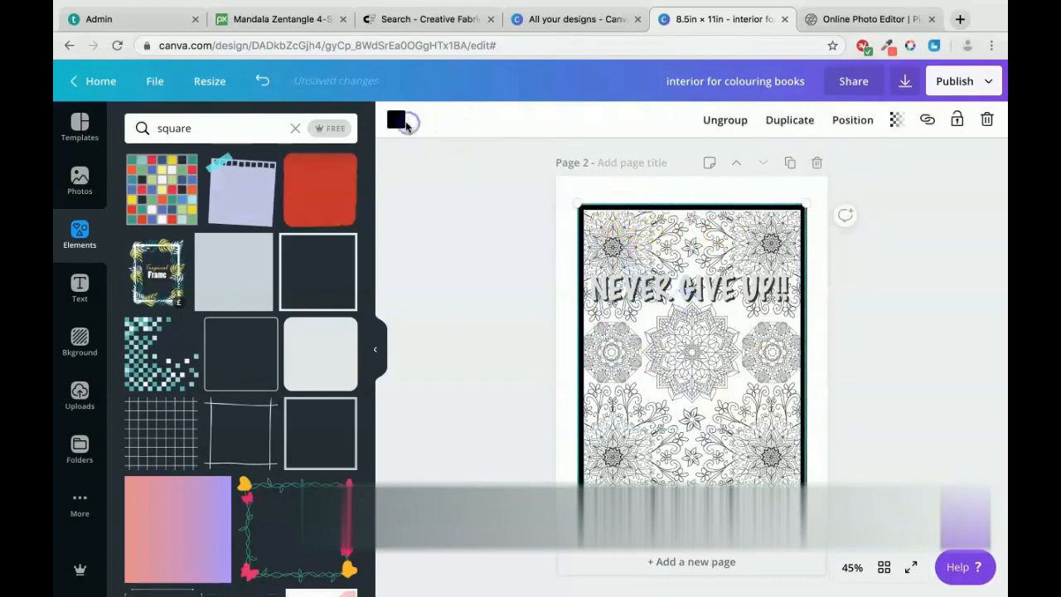
# Step: Try dark grey as the frame's colour and return it to black
pyautogui.click(405, 122)
pyautogui.click(207, 242)
pyautogui.click(191, 246)
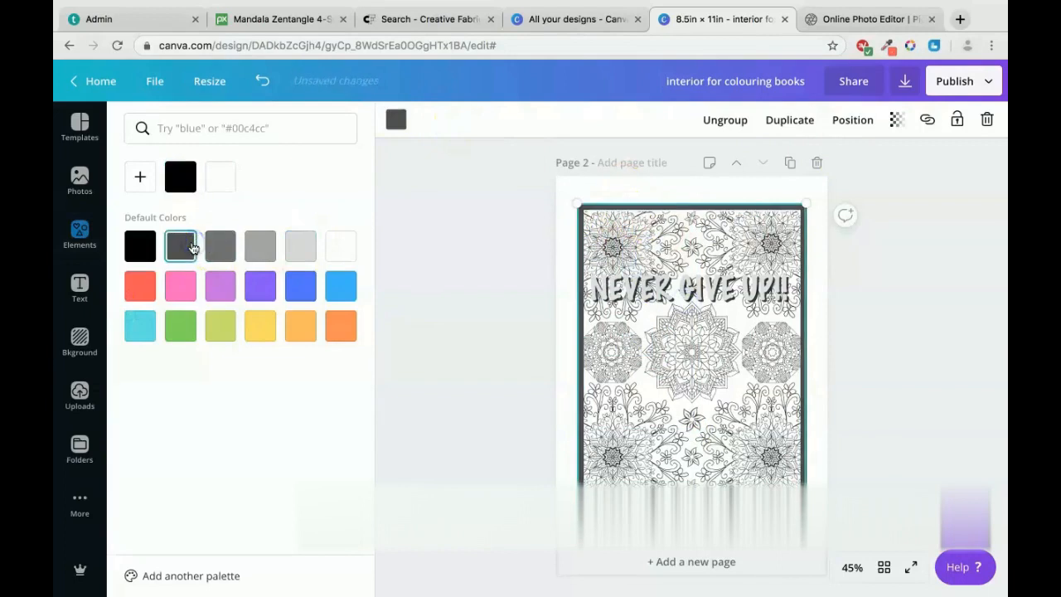
pyautogui.click(149, 245)
pyautogui.click(539, 246)
pyautogui.click(677, 308)
pyautogui.moveTo(680, 307); pyautogui.dragTo(679, 311)
pyautogui.click(846, 321)
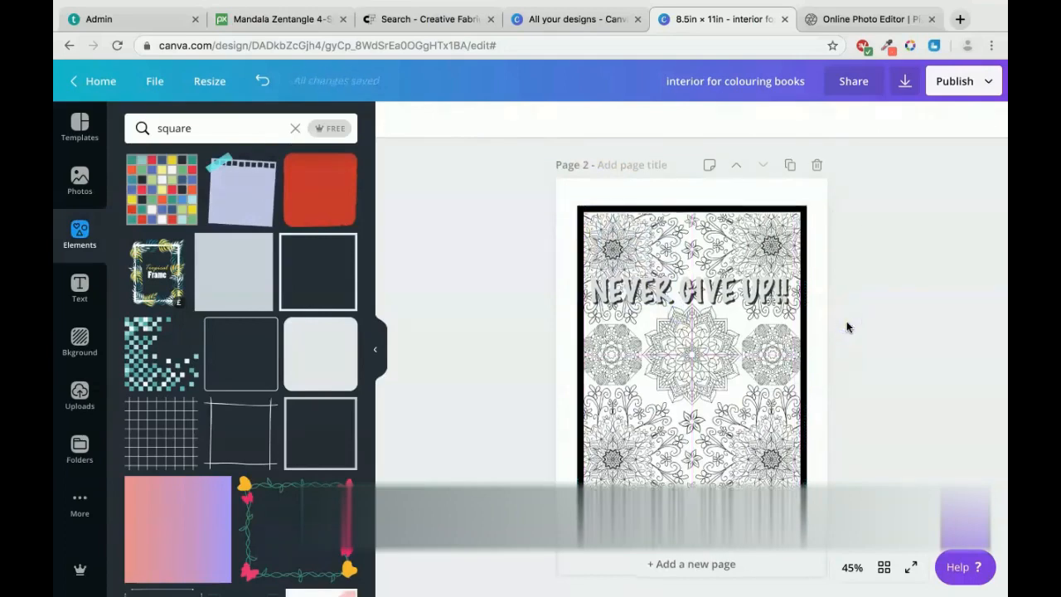
# Step: Clear page 1 by deleting all of its flowers and mandalas
pyautogui.scroll(3, 846, 321)
pyautogui.scroll(2, 846, 325)
pyautogui.scroll(-5, 663, 315)
pyautogui.scroll(5, 663, 313)
pyautogui.moveTo(687, 355); pyautogui.dragTo(715, 333)
pyautogui.press('Delete')
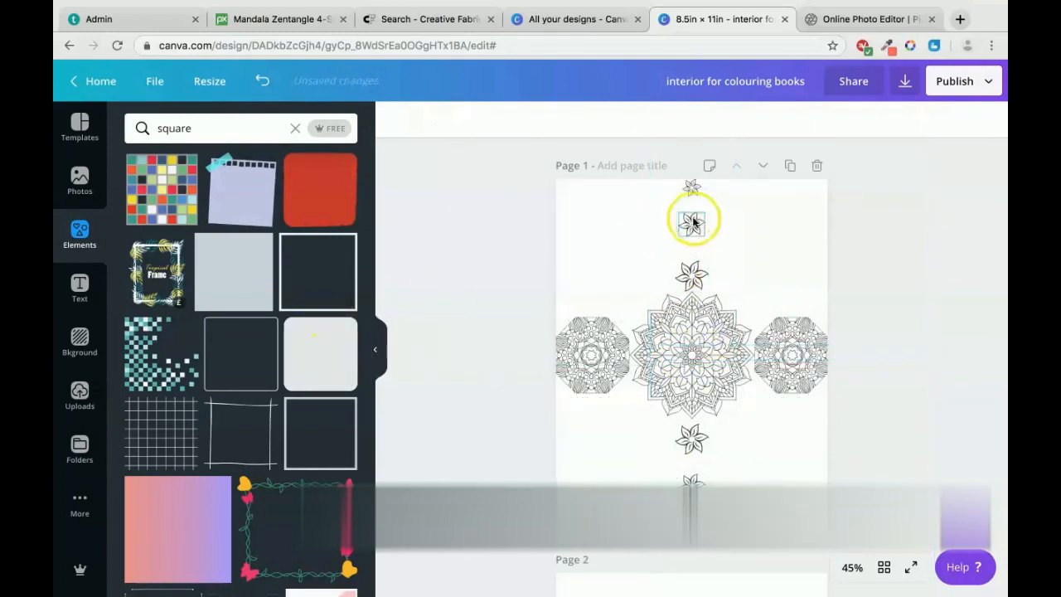
pyautogui.moveTo(661, 193); pyautogui.dragTo(721, 267)
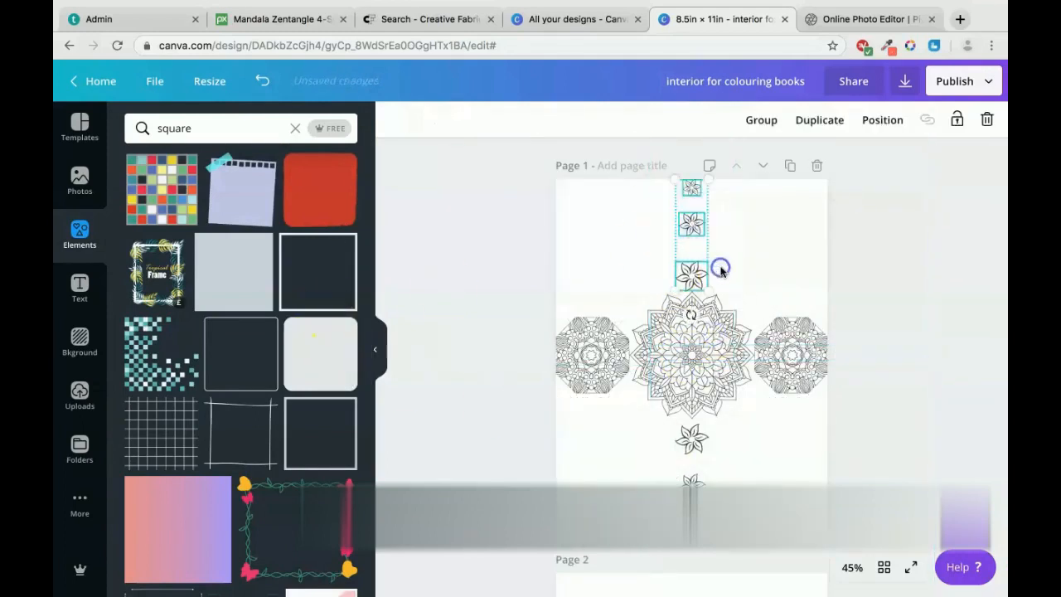
pyautogui.press('Delete')
pyautogui.click(784, 333)
pyautogui.press('Delete')
pyautogui.click(676, 327)
pyautogui.click(613, 336)
pyautogui.press('Delete')
pyautogui.moveTo(614, 336); pyautogui.dragTo(721, 522)
pyautogui.press('Delete')
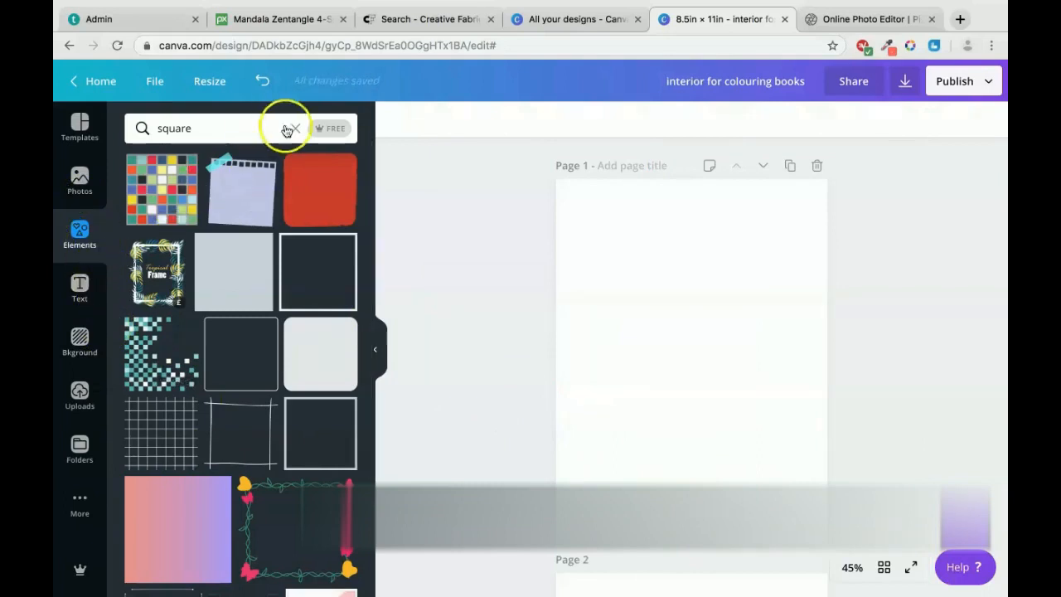
# Step: Add the bold round mandala from the uploaded images to page 1, shrink it and centre it on the page
pyautogui.click(79, 394)
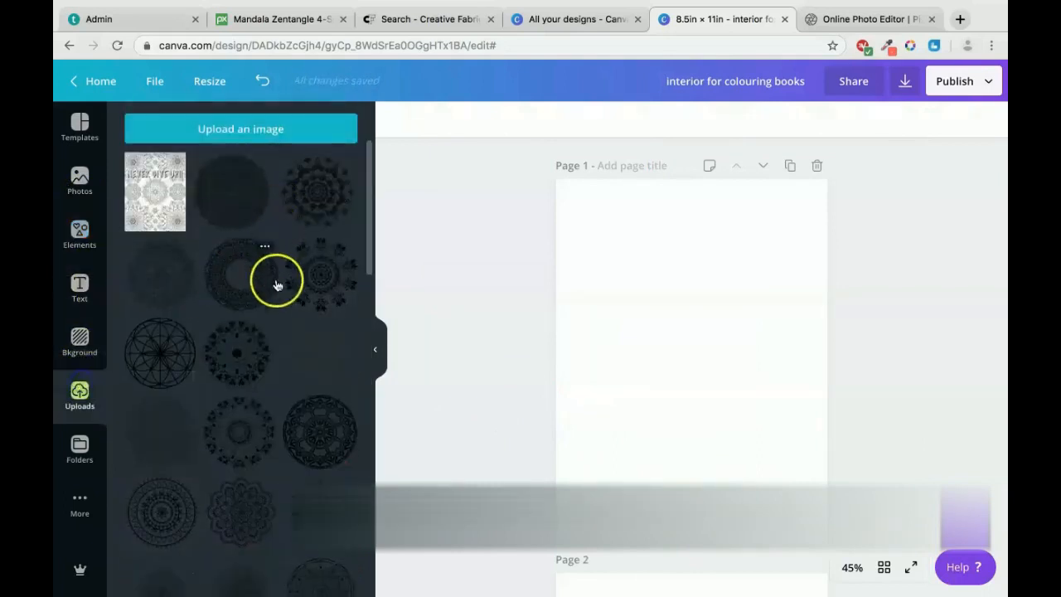
pyautogui.click(319, 419)
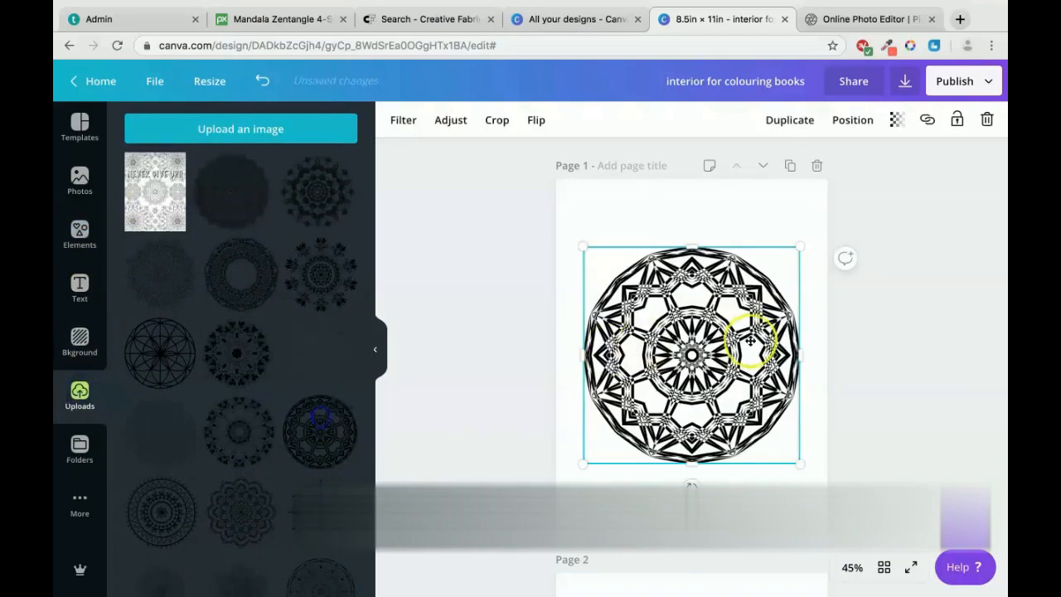
pyautogui.moveTo(797, 461); pyautogui.dragTo(720, 361)
pyautogui.moveTo(675, 322); pyautogui.dragTo(716, 368)
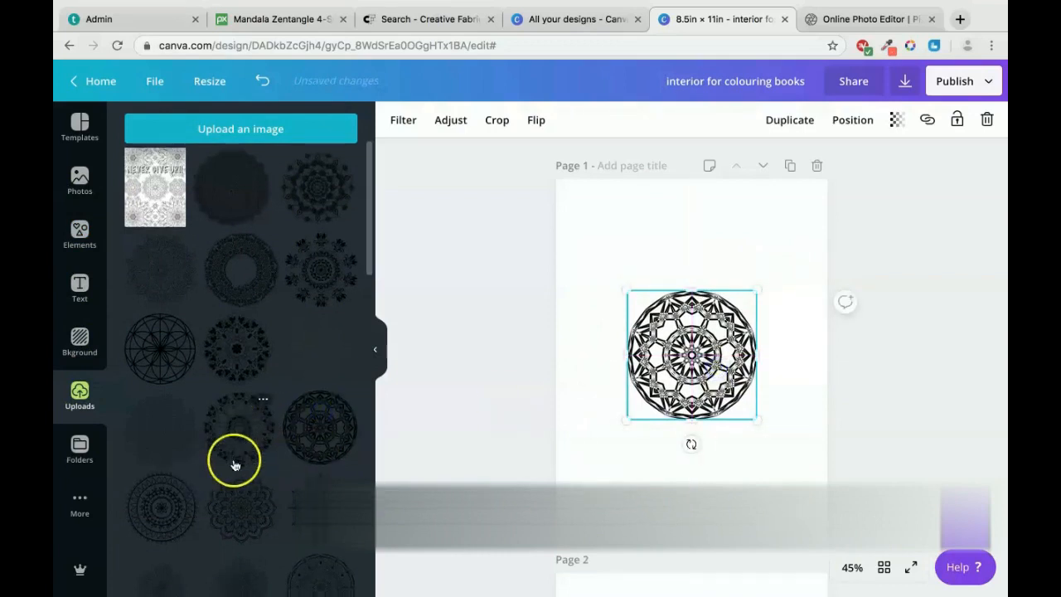
pyautogui.scroll(-3, 232, 462)
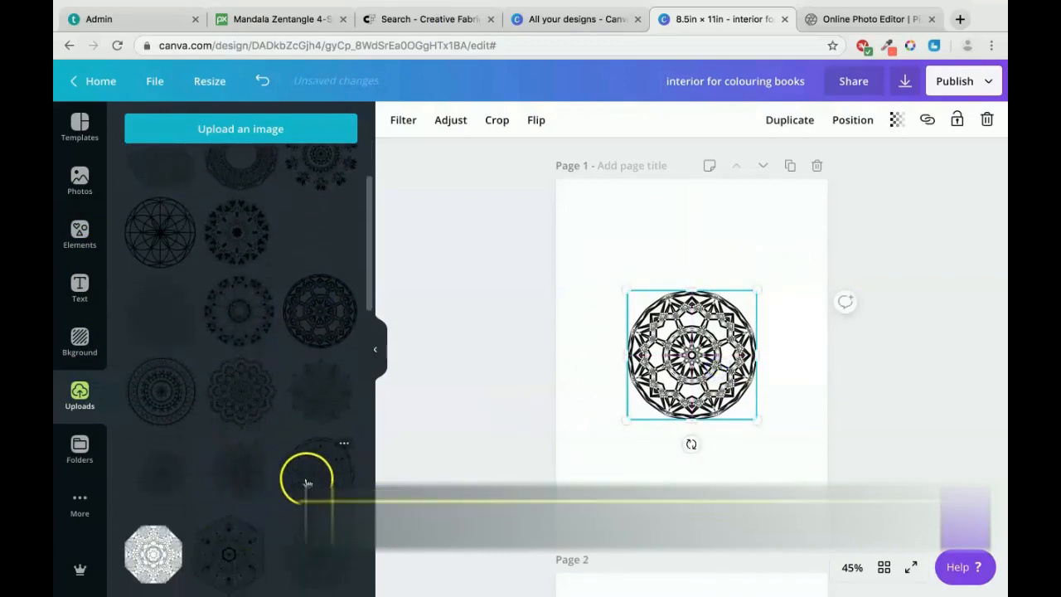
pyautogui.scroll(-2, 307, 485)
pyautogui.moveTo(738, 331); pyautogui.dragTo(745, 459)
pyautogui.moveTo(813, 378); pyautogui.dragTo(766, 448)
pyautogui.press('Delete')
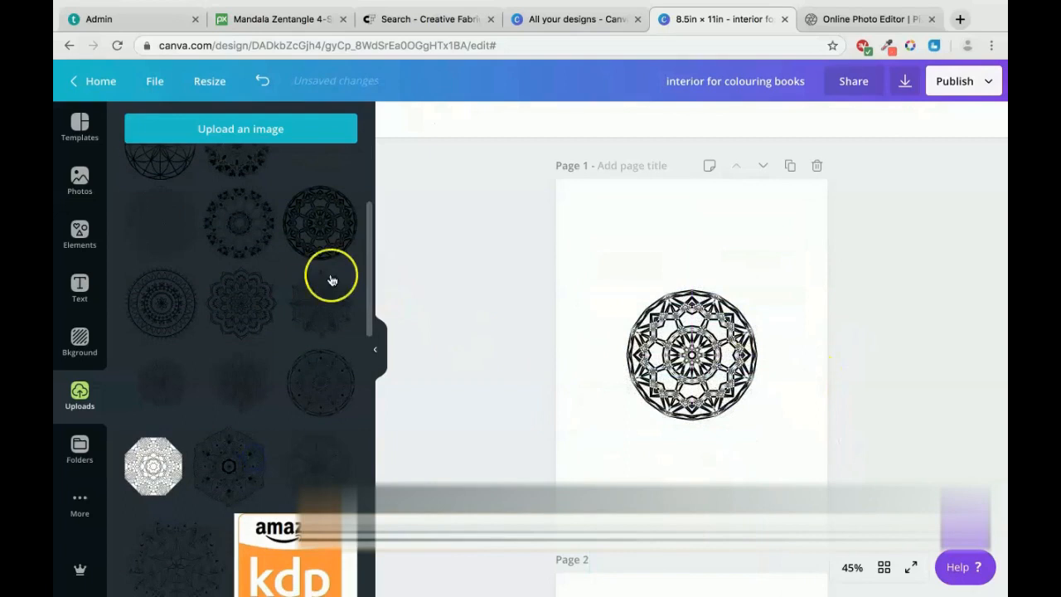
# Step: Add the leafy mandala from the uploads, shrink it slightly narrower than the central mandala and centre it directly beneath
pyautogui.scroll(3, 331, 277)
pyautogui.click(691, 331)
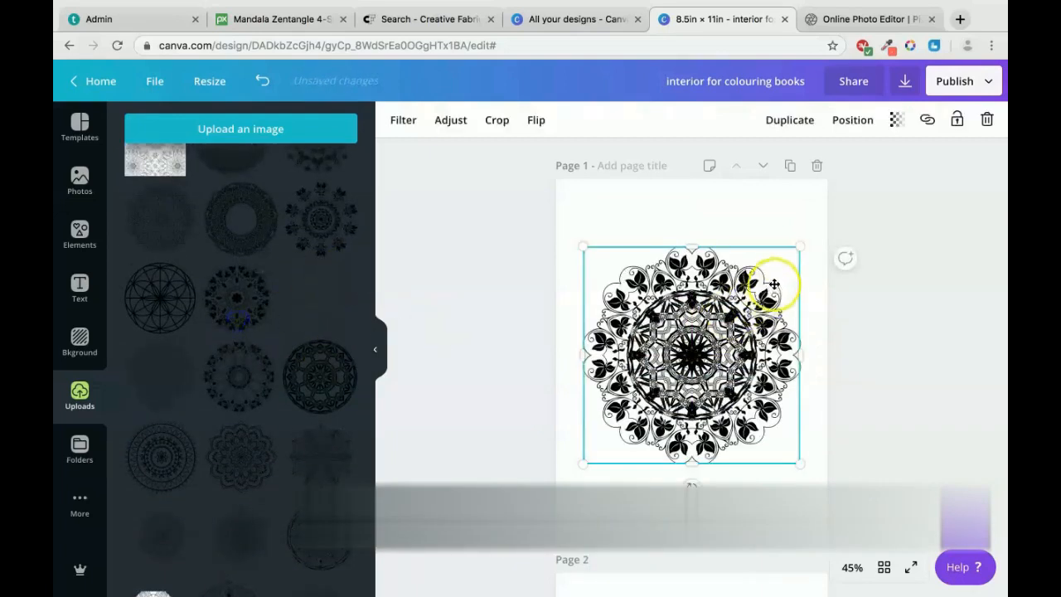
pyautogui.moveTo(801, 246); pyautogui.dragTo(705, 455)
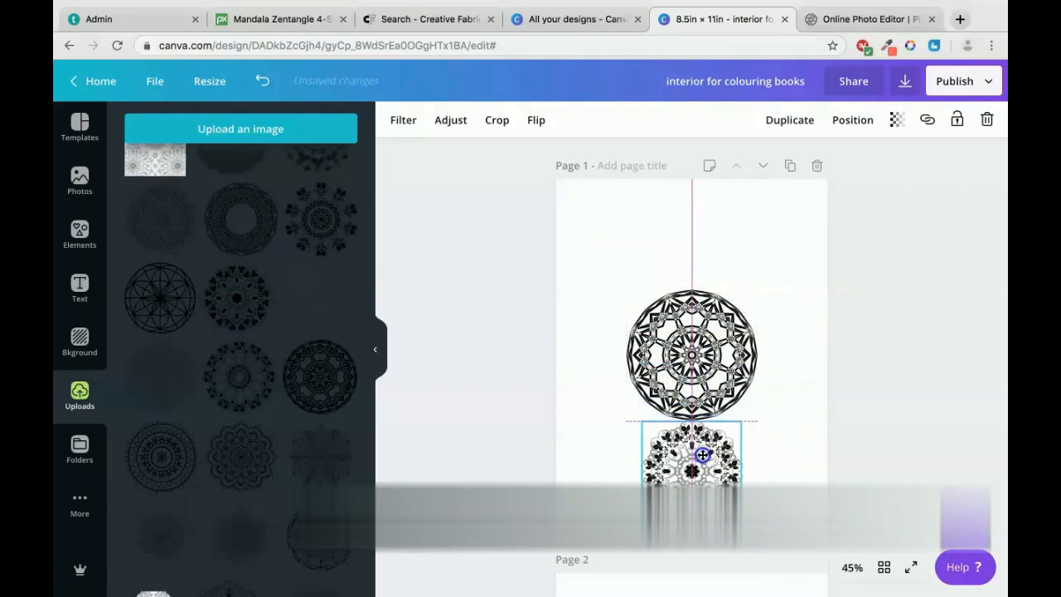
pyautogui.moveTo(742, 521); pyautogui.dragTo(762, 542)
pyautogui.moveTo(717, 508); pyautogui.dragTo(708, 507)
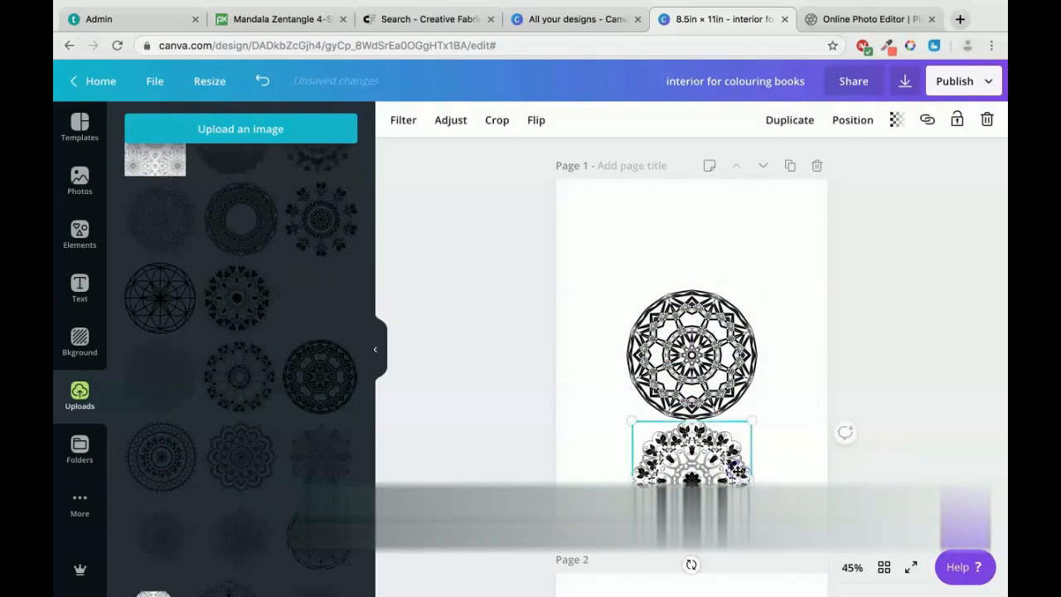
# Step: Place copies of the leafy mandala above and on both sides of the central mandala, letting the side copies run off the page
pyautogui.moveTo(738, 471); pyautogui.dragTo(714, 196)
pyautogui.click(817, 241)
pyautogui.click(696, 242)
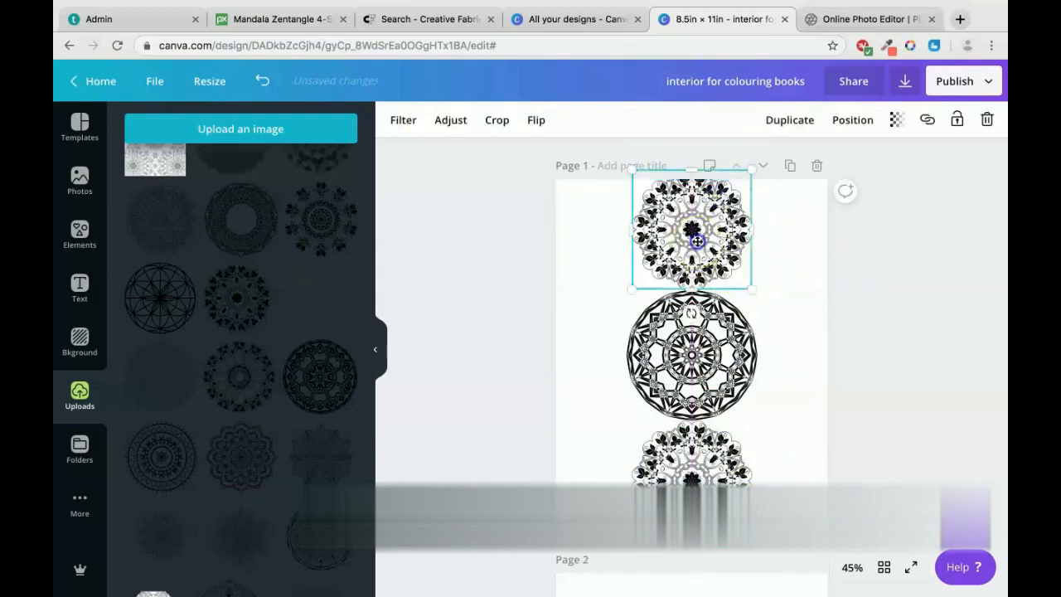
pyautogui.press('super+v')
pyautogui.moveTo(714, 252); pyautogui.dragTo(549, 343)
pyautogui.hotkey('ctrl', 'v')
pyautogui.click(923, 370)
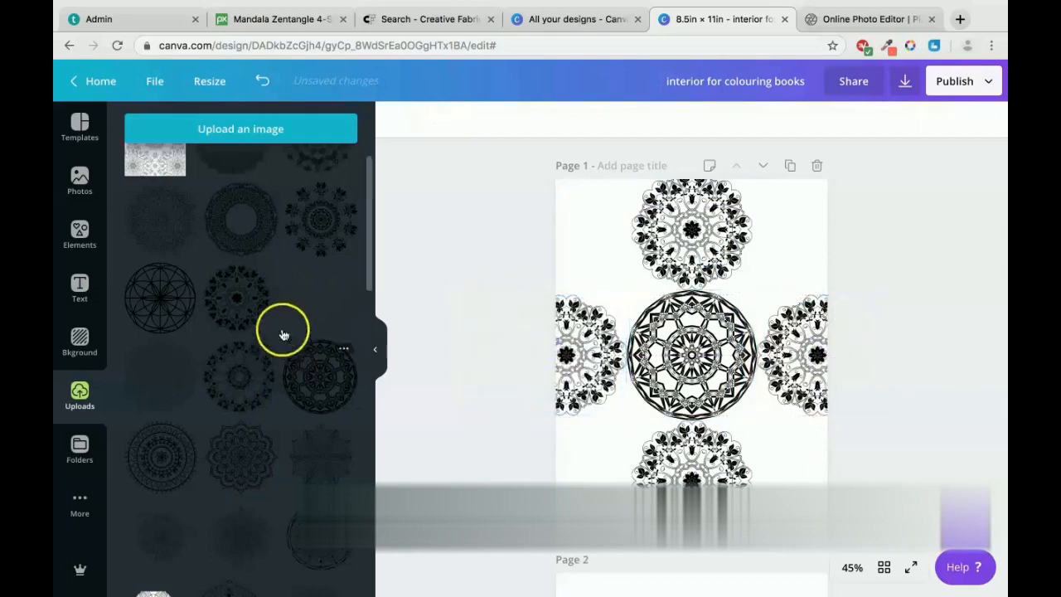
# Step: Add the swirl-patterned ring mandala from the uploads to page 1's bottom-left corner and place a copy in the bottom-right corner
pyautogui.scroll(-1, 271, 396)
pyautogui.scroll(1, 322, 272)
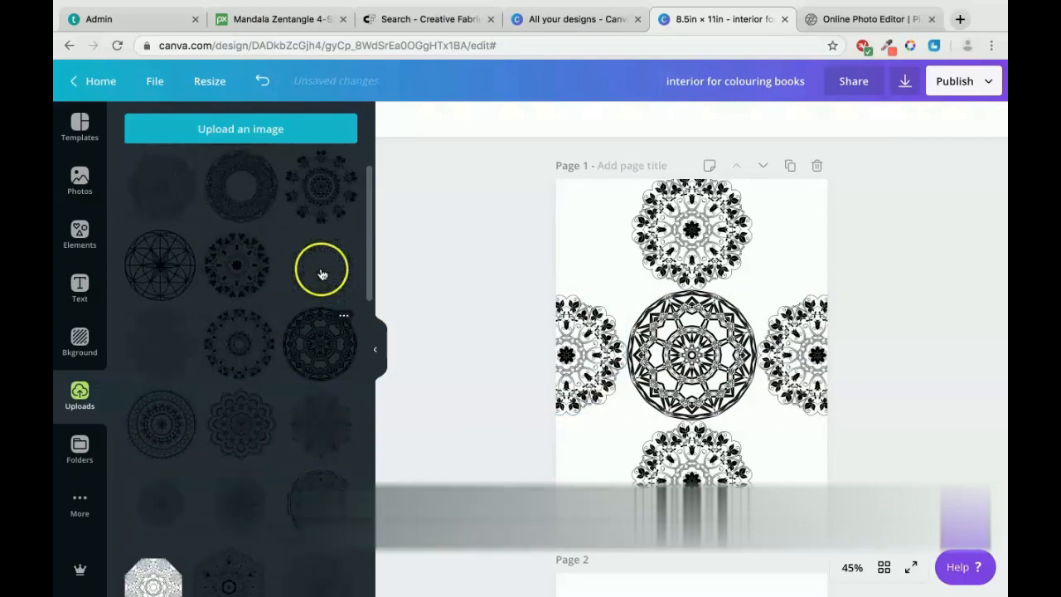
pyautogui.scroll(-3, 223, 379)
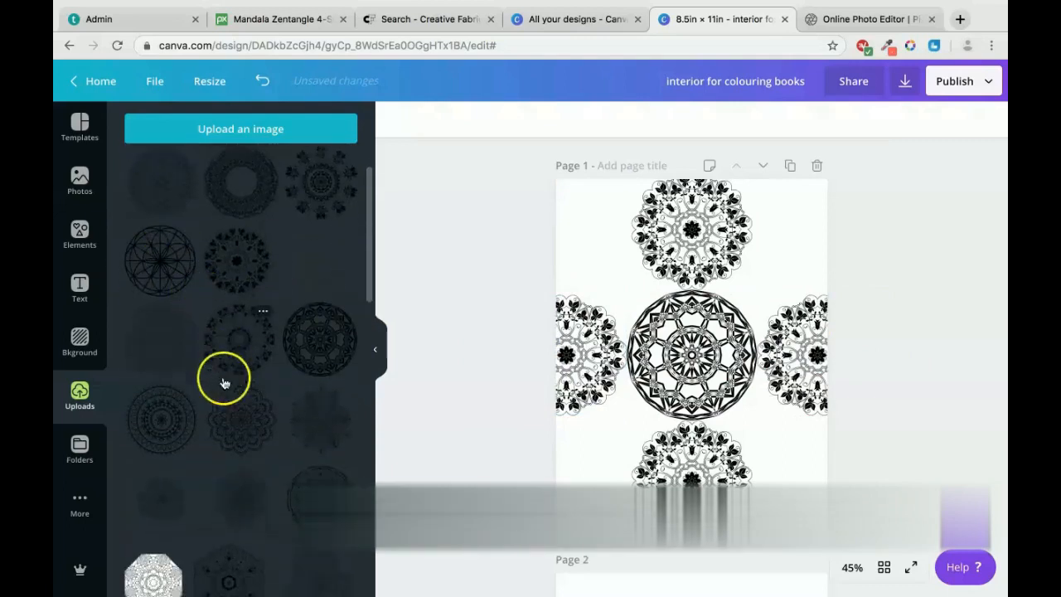
pyautogui.scroll(5, 208, 440)
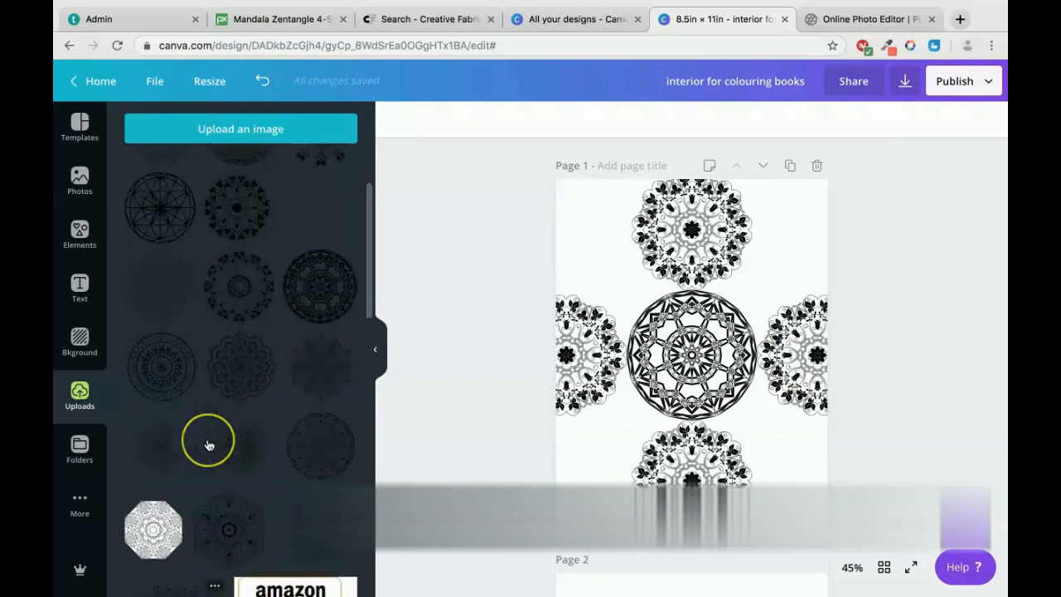
pyautogui.click(253, 273)
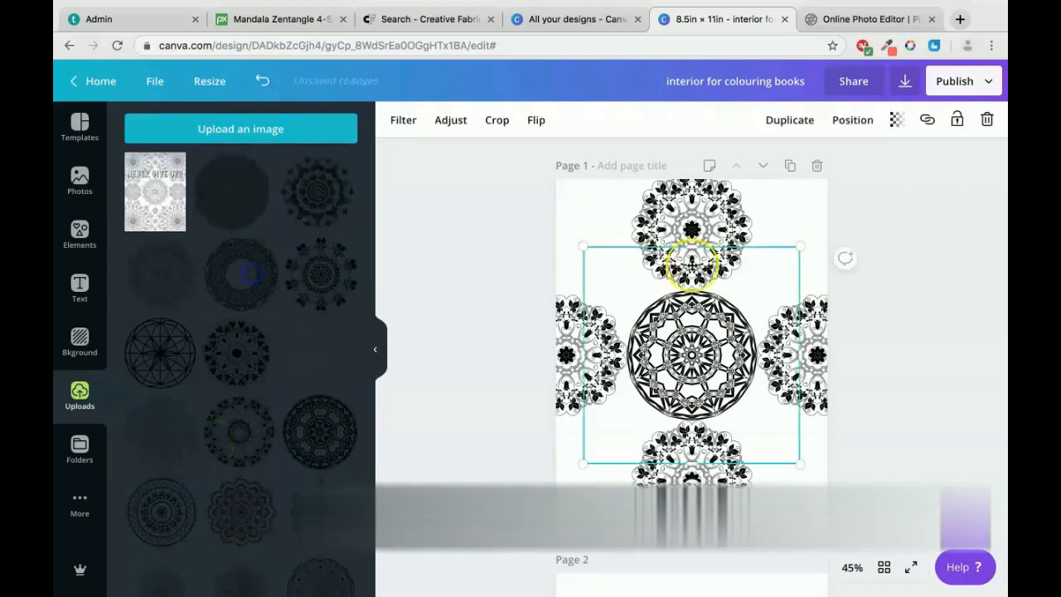
pyautogui.moveTo(698, 355); pyautogui.dragTo(540, 508)
pyautogui.moveTo(618, 459); pyautogui.dragTo(796, 478)
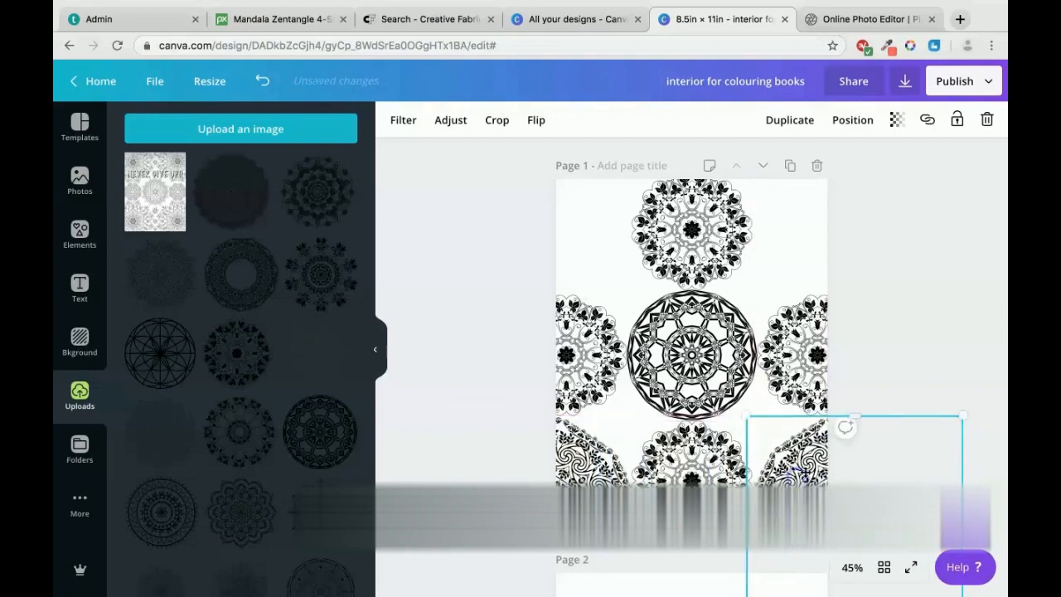
pyautogui.click(892, 373)
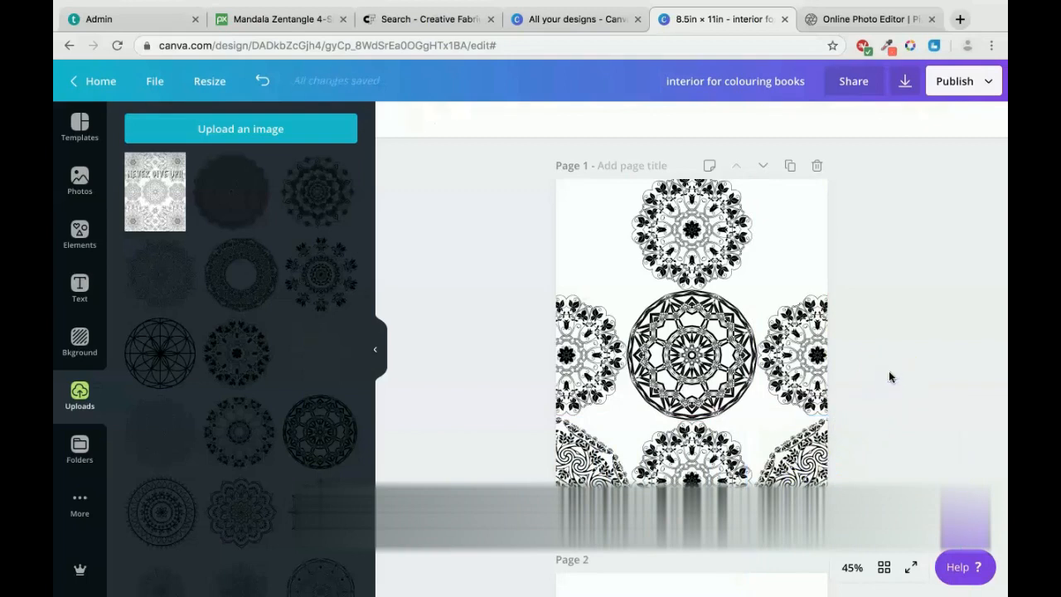
# Step: Copy the swirl ring mandala into the page's top-right corner and flip that copy vertically
pyautogui.click(794, 465)
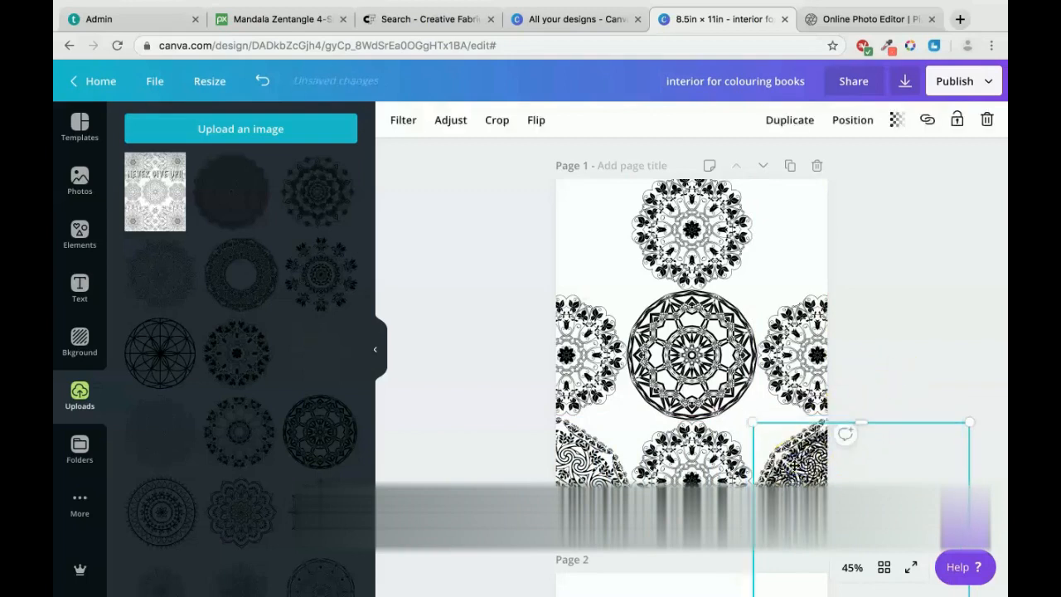
pyautogui.moveTo(794, 465); pyautogui.dragTo(775, 197)
pyautogui.click(886, 204)
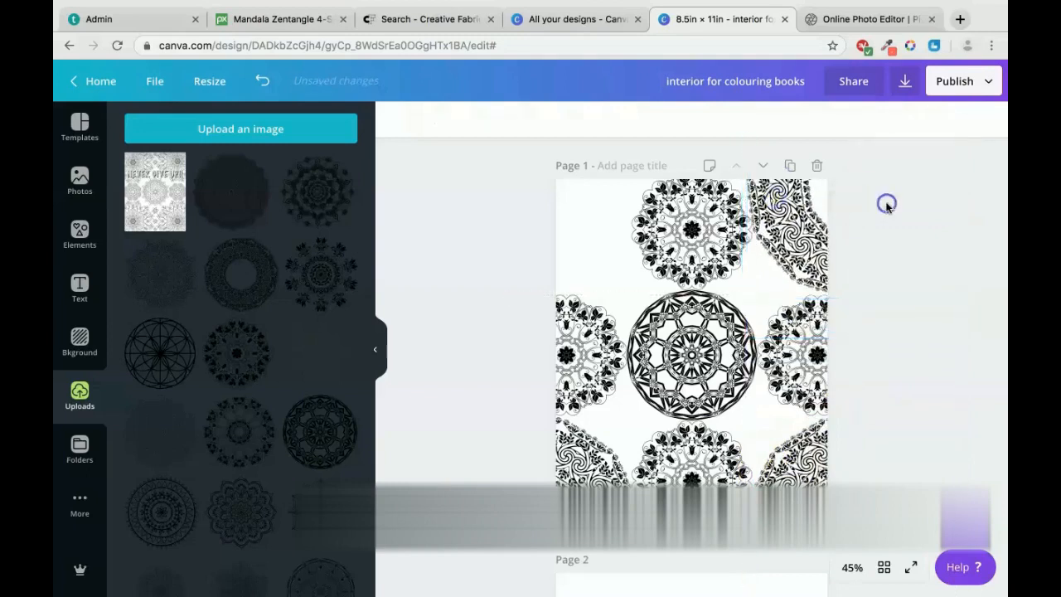
pyautogui.click(828, 222)
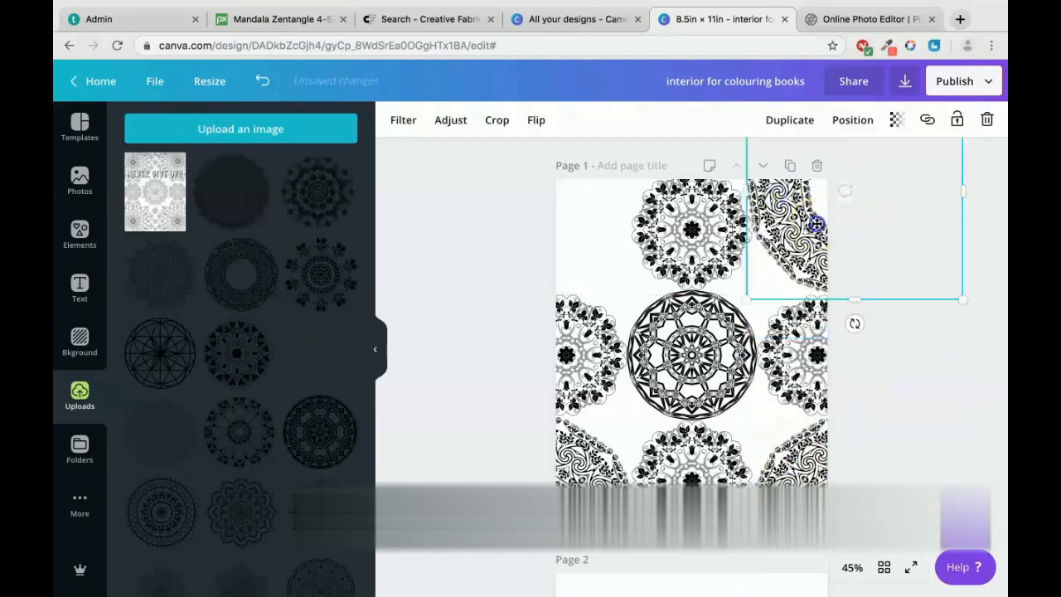
pyautogui.click(536, 120)
pyautogui.click(557, 171)
pyautogui.click(828, 360)
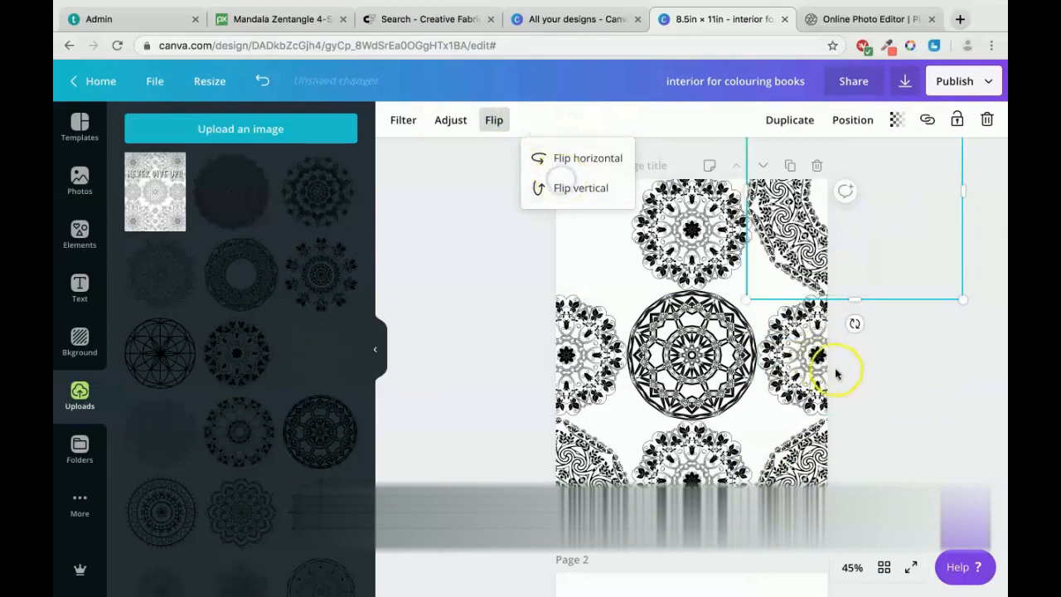
# Step: Copy the flipped swirl ring mandala into the page's top-left corner, opposite the top-right one
pyautogui.click(784, 228)
pyautogui.moveTo(786, 229); pyautogui.dragTo(448, 229)
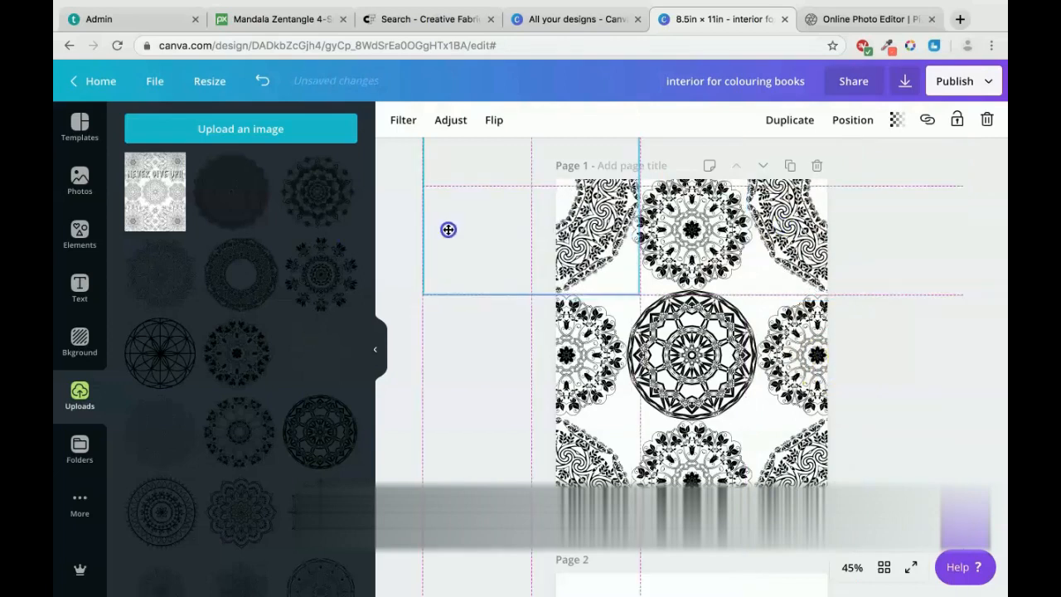
pyautogui.moveTo(448, 225); pyautogui.dragTo(448, 225)
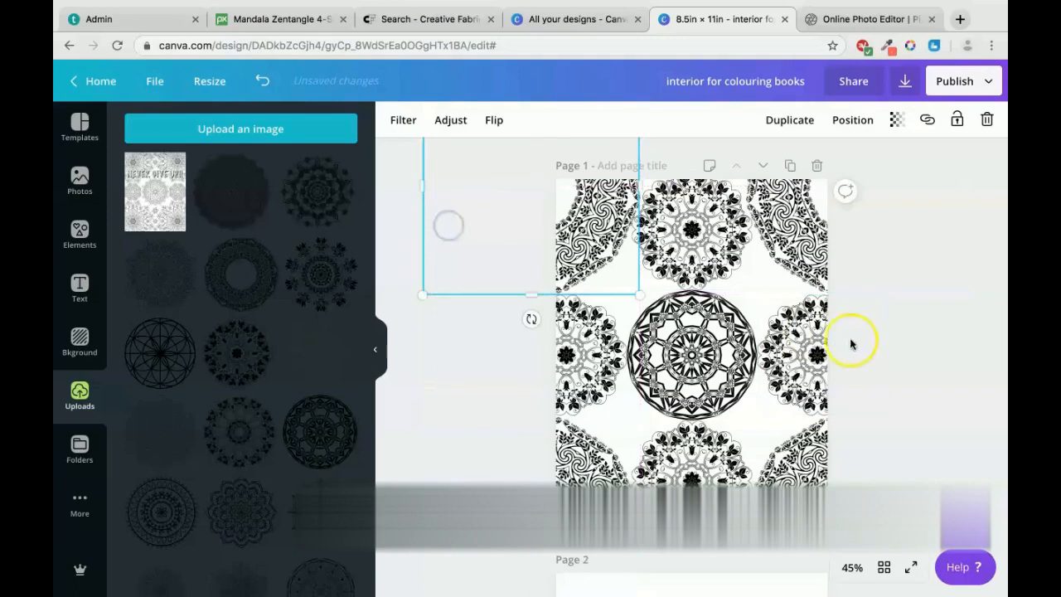
pyautogui.click(919, 342)
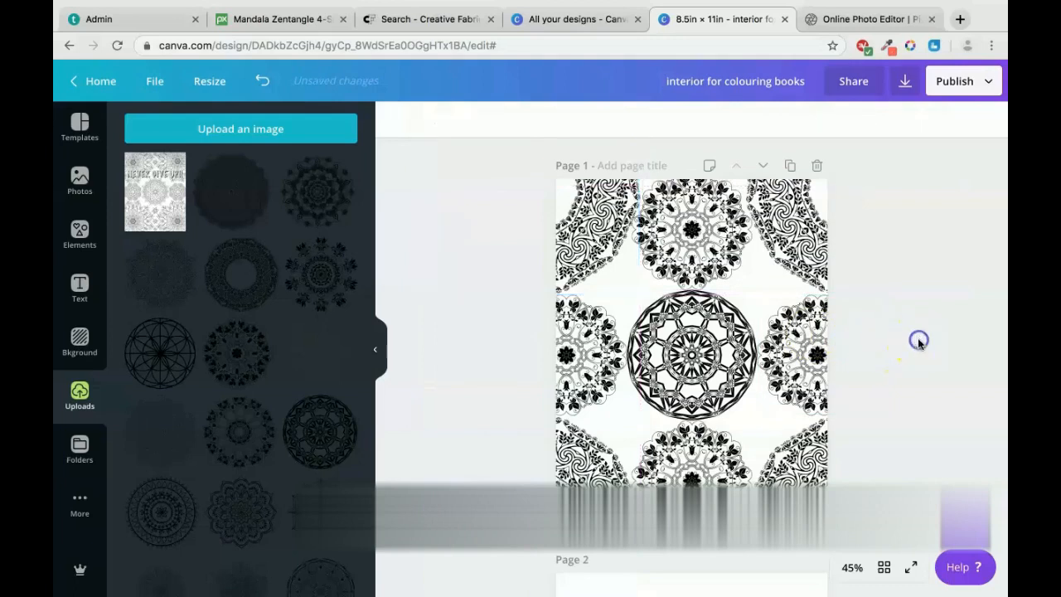
# Step: Add the thin-lined circle mandala from the uploads, shrink it and place one in each gap below the central mandala's sides
pyautogui.click(315, 194)
pyautogui.moveTo(800, 245); pyautogui.dragTo(637, 381)
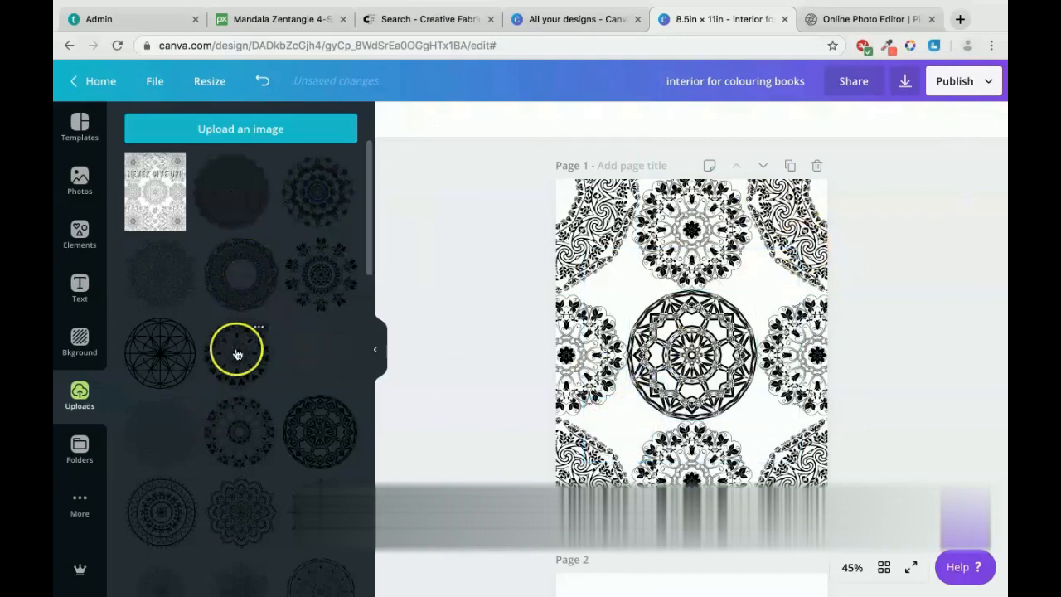
pyautogui.click(148, 358)
pyautogui.moveTo(797, 242); pyautogui.dragTo(755, 426)
pyautogui.click(890, 403)
pyautogui.click(983, 408)
pyautogui.click(632, 421)
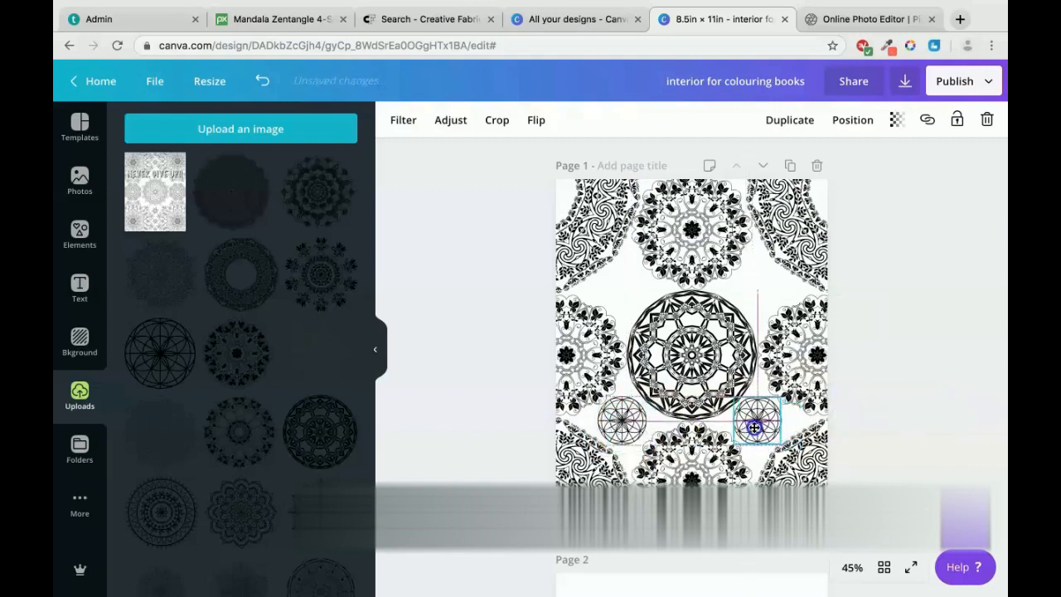
pyautogui.click(851, 429)
# Step: Copy the small circle mandala into the gap at the central mandala's upper right, above the lower-right copy
pyautogui.click(759, 418)
pyautogui.moveTo(759, 418); pyautogui.dragTo(763, 289)
pyautogui.click(865, 286)
pyautogui.click(769, 290)
pyautogui.click(912, 288)
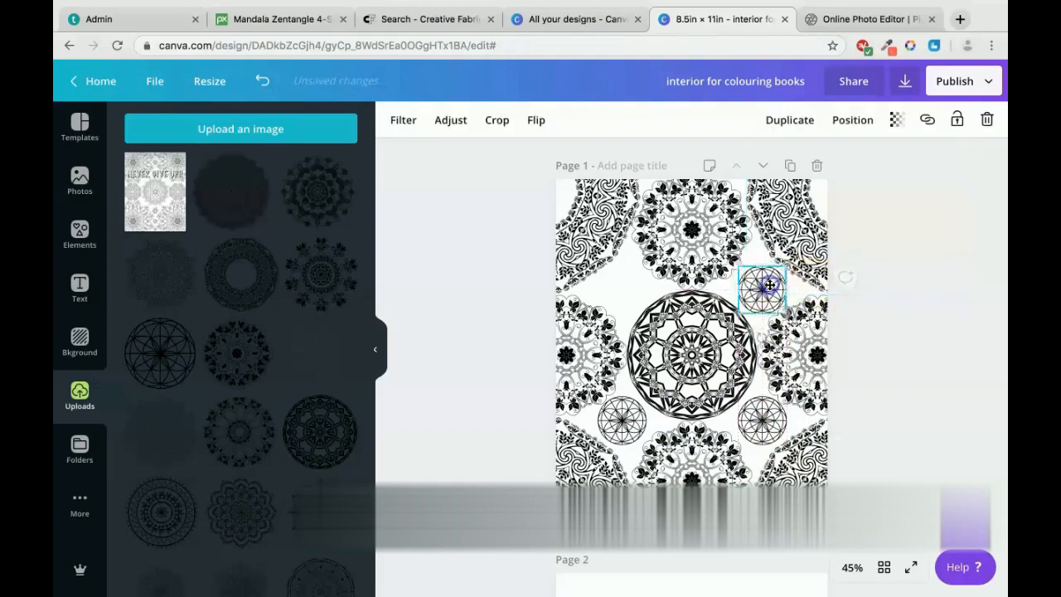
pyautogui.click(902, 314)
pyautogui.click(777, 285)
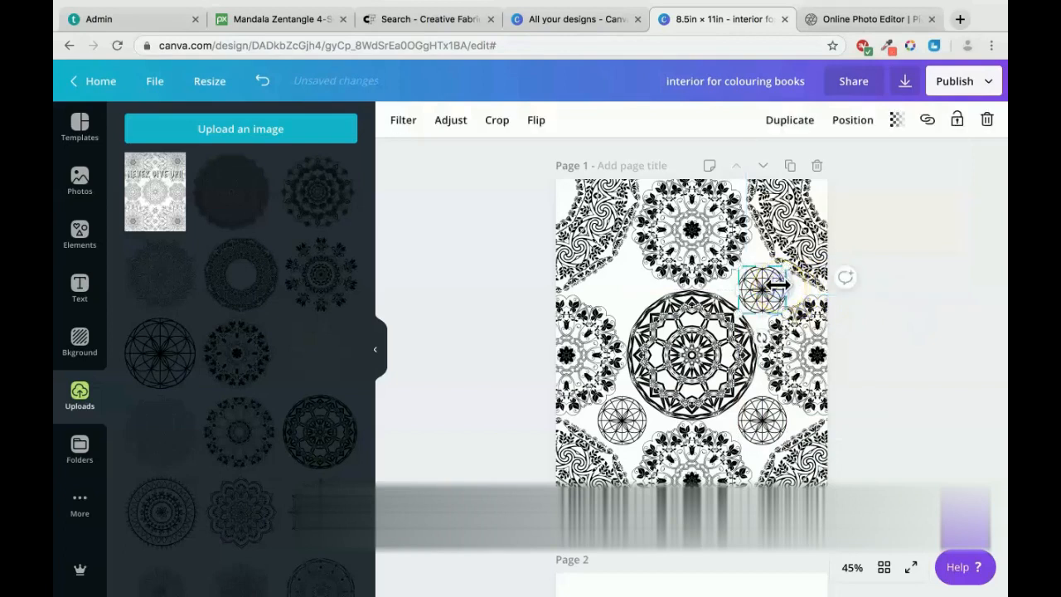
# Step: Copy the small circle mandala into the gap at the central mandala's upper left and rename the design "interior for colouring booksX"
pyautogui.press('super+d')
pyautogui.moveTo(705, 294); pyautogui.dragTo(636, 288)
pyautogui.click(512, 280)
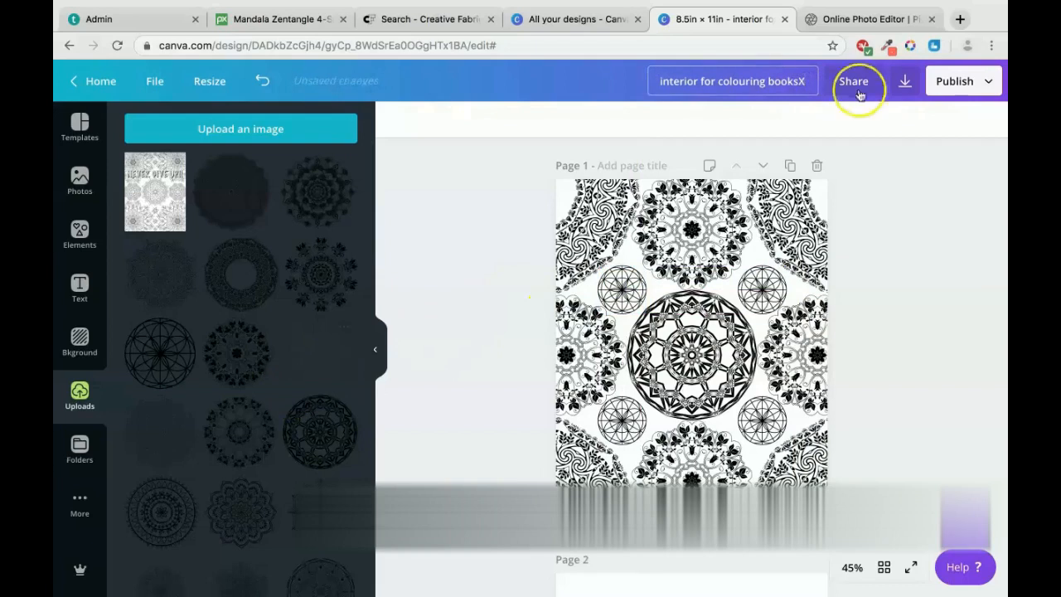
pyautogui.click(904, 80)
pyautogui.click(864, 419)
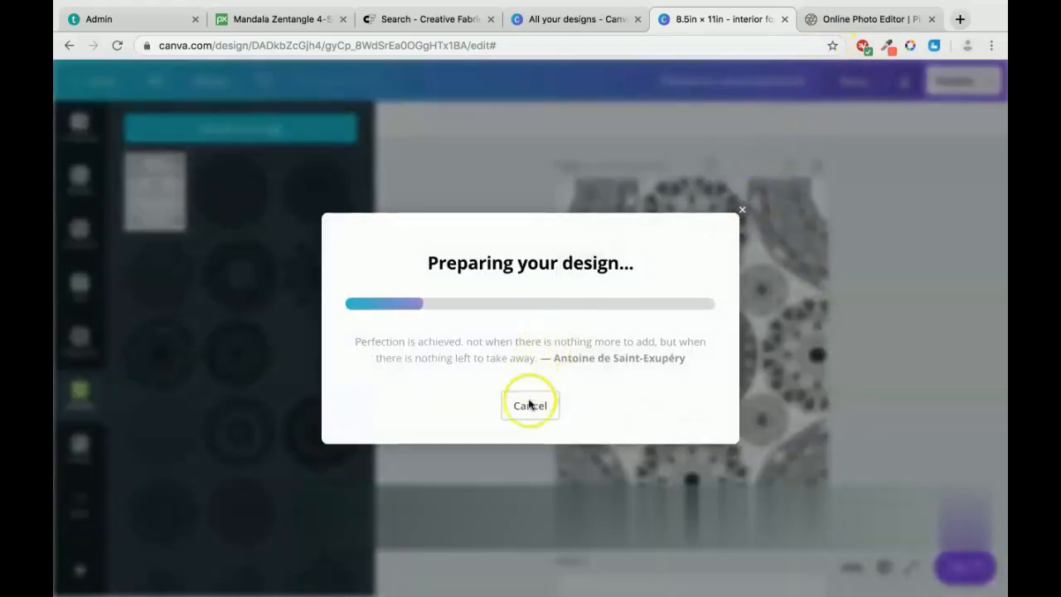
pyautogui.click(529, 405)
pyautogui.scroll(-5, 805, 273)
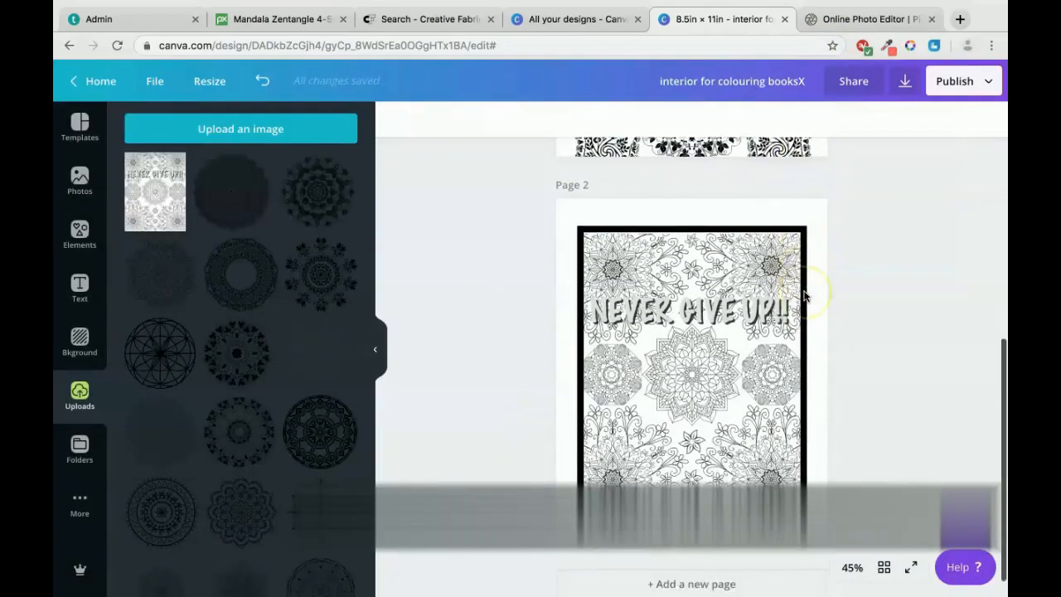
pyautogui.scroll(5, 770, 184)
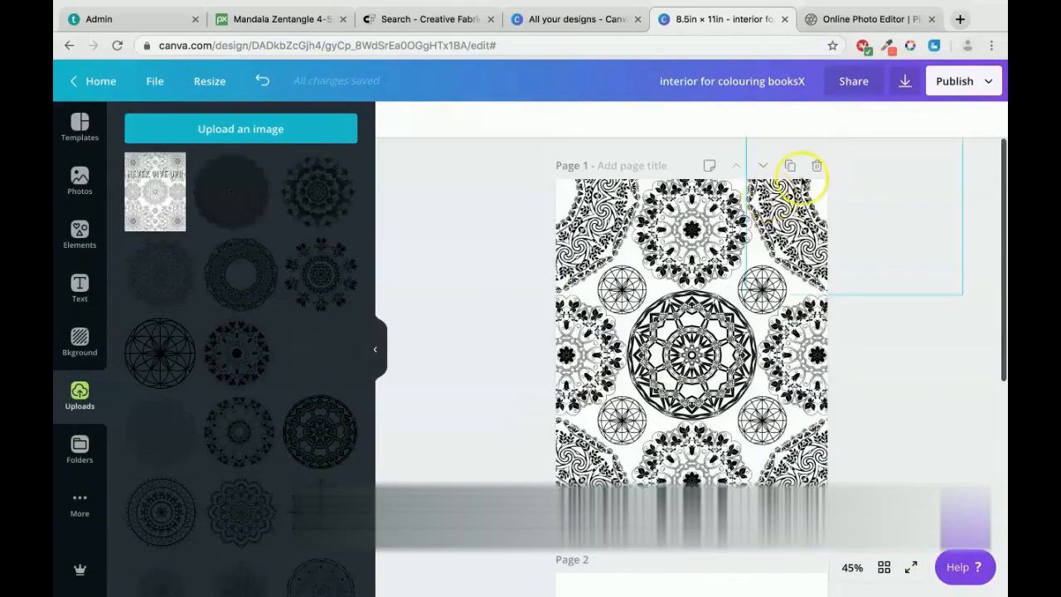
# Step: Download only page 1, the new mandala pattern, as a PNG
pyautogui.click(904, 81)
pyautogui.click(838, 375)
pyautogui.click(845, 468)
pyautogui.click(876, 561)
pyautogui.click(876, 428)
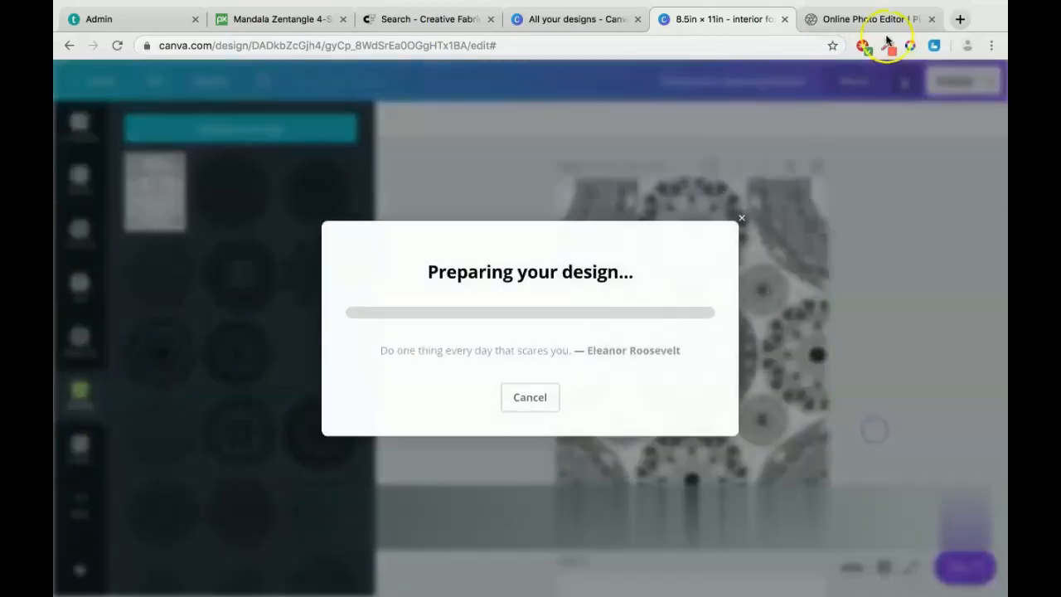
# Step: Switch to the Pixlr editor, close the "NEVER GIVE UP!!" image and open the downloaded "interior for colouring booksX" image
pyautogui.click(875, 19)
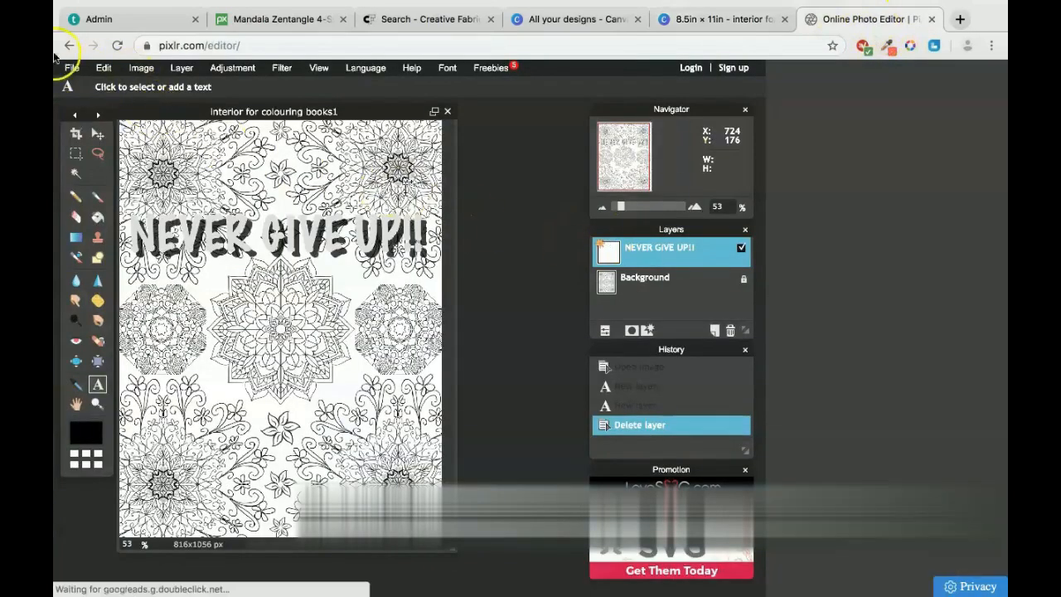
pyautogui.click(72, 68)
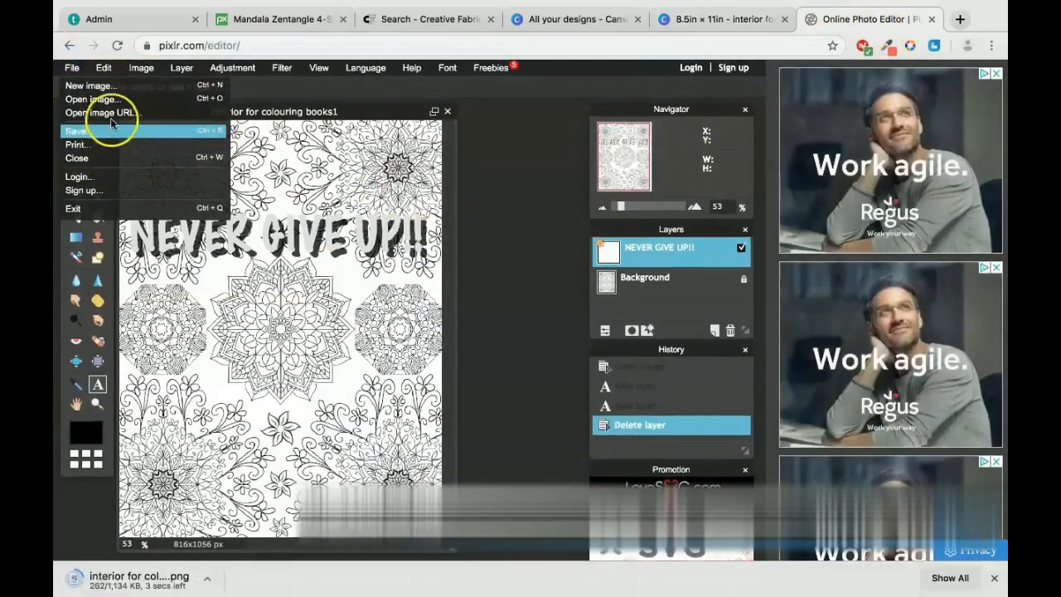
pyautogui.click(77, 157)
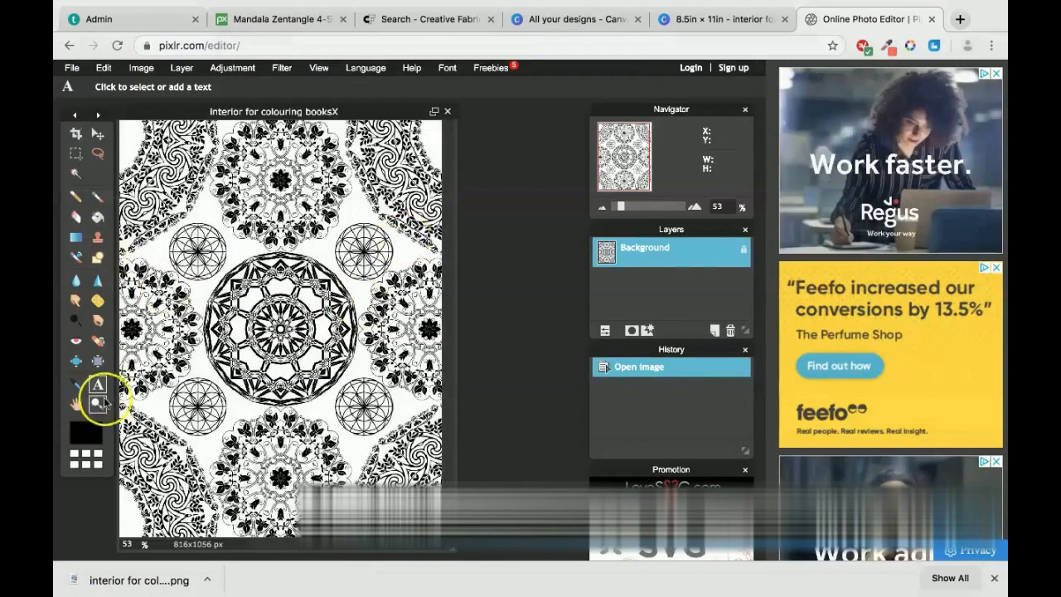
# Step: Add the two-line text "YOU ARE NOT / YOUR PAST" over the central mandala and shift it slightly towards the page's left edge
pyautogui.click(170, 252)
pyautogui.click(219, 343)
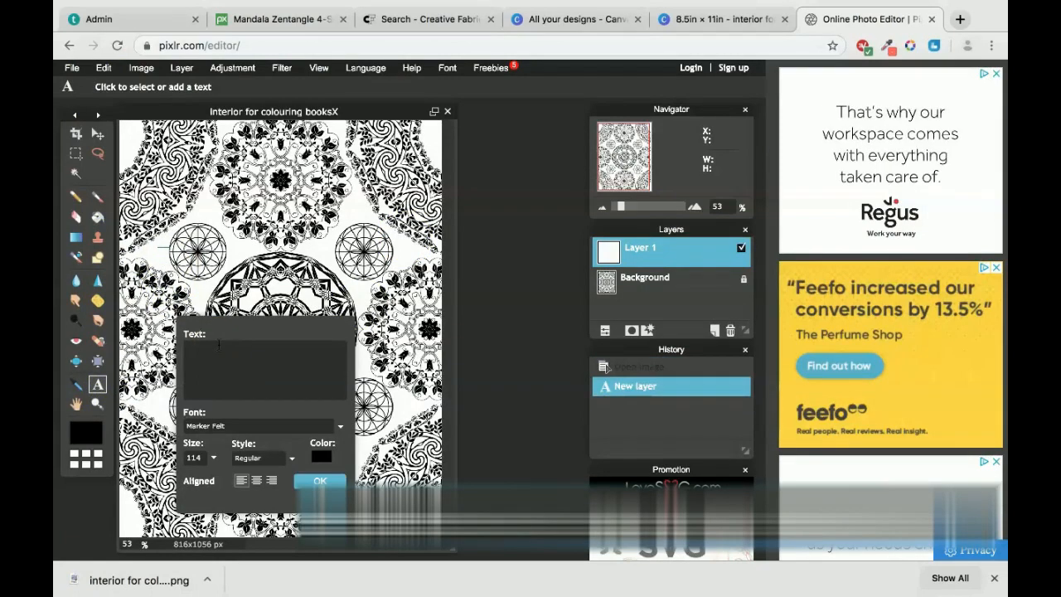
pyautogui.write('YOU ARE S')
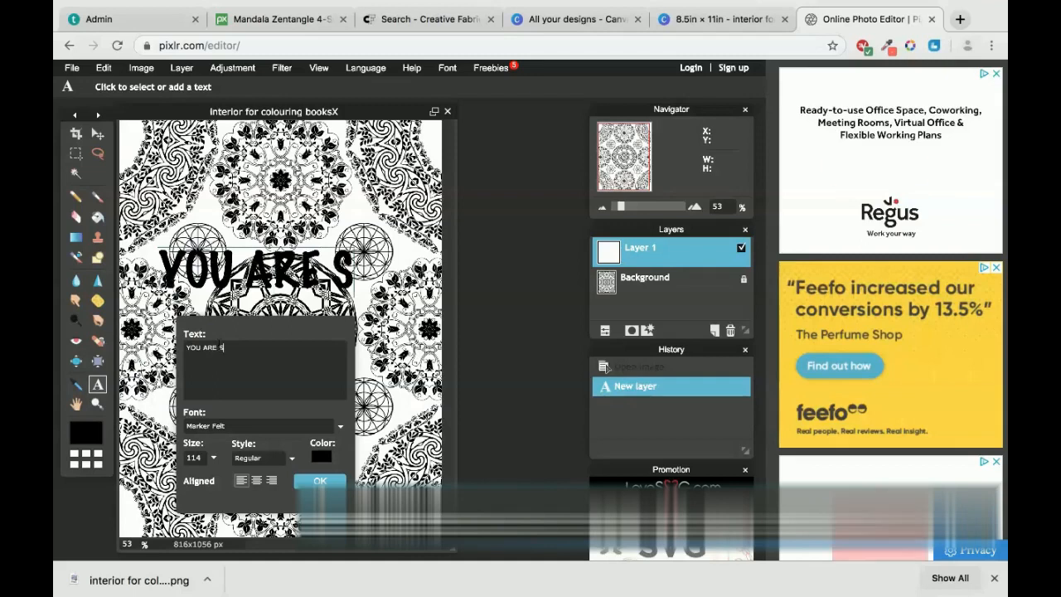
pyautogui.press('BackSpace')
pyautogui.write('NOT')
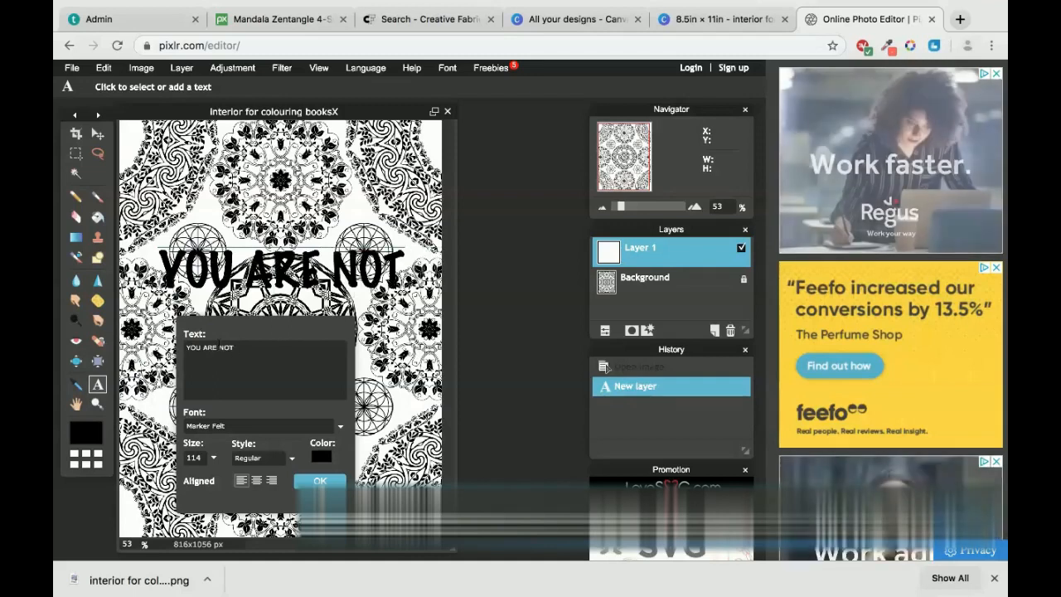
pyautogui.press('Return')
pyautogui.write('YOUR PAST')
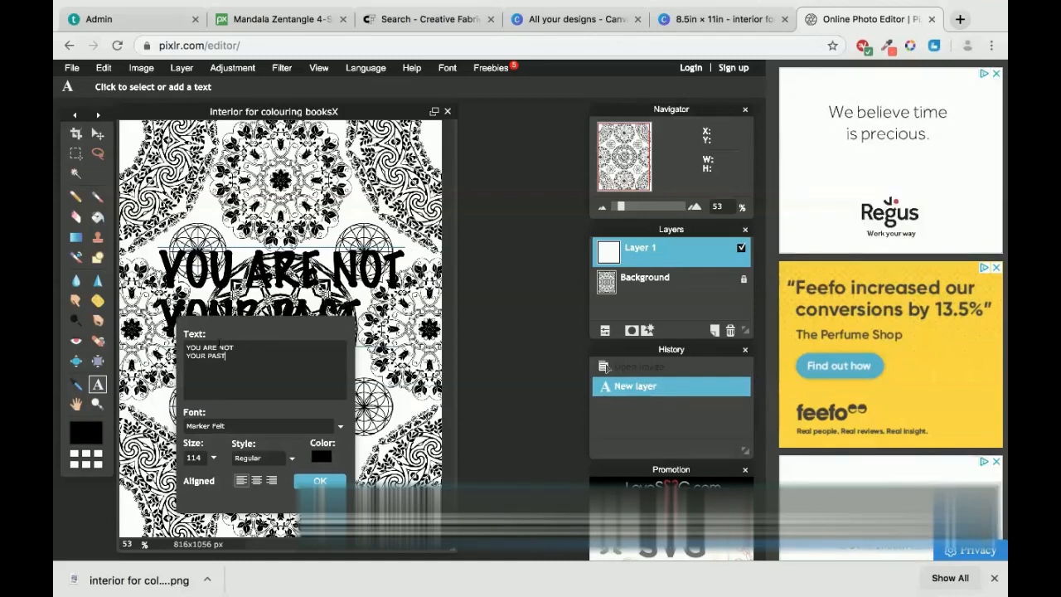
pyautogui.moveTo(360, 307); pyautogui.dragTo(348, 305)
pyautogui.press('super+a')
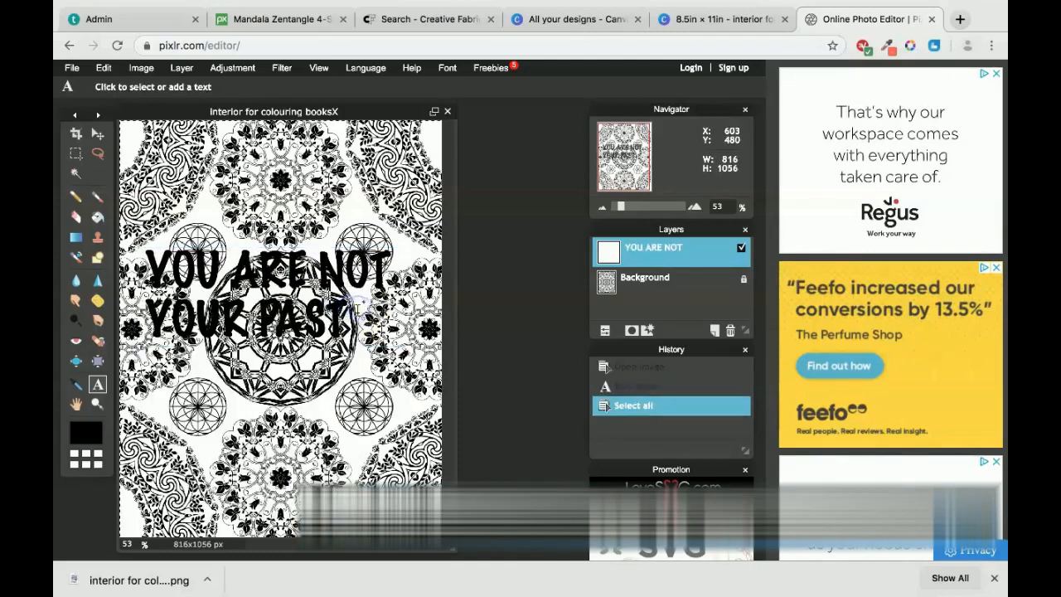
pyautogui.click(354, 309)
pyautogui.press('super+a')
pyautogui.click(354, 302)
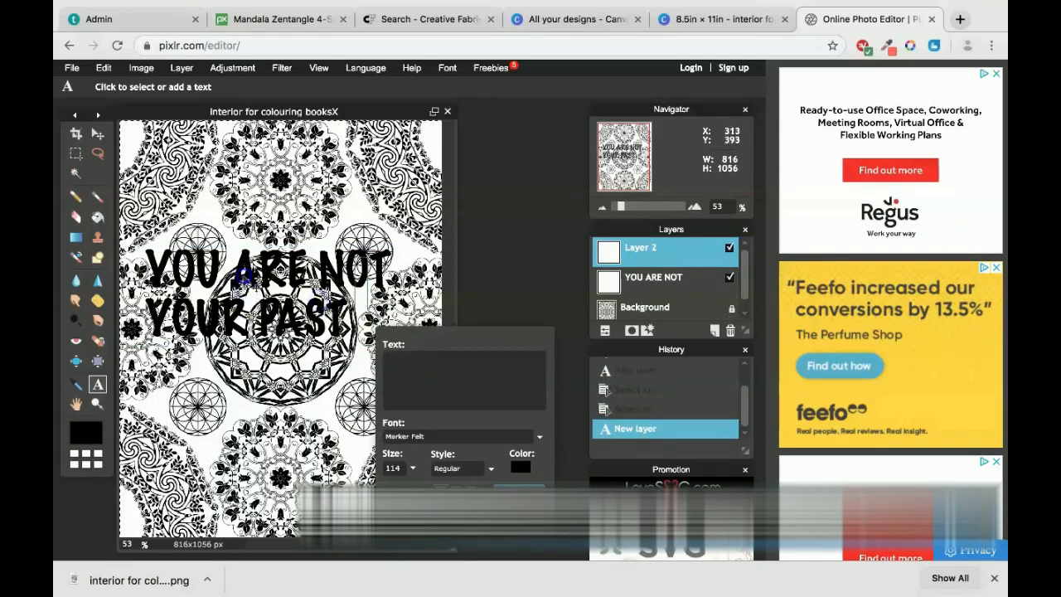
pyautogui.click(508, 487)
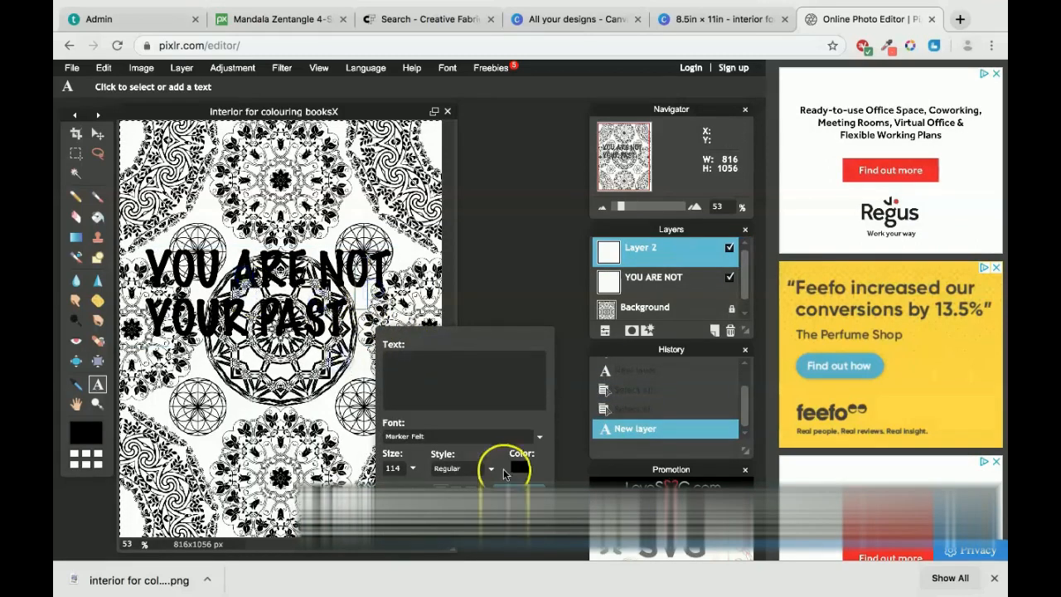
# Step: Replace the wording of the text layer with "EVERY SETBACK / IS A SET UP FOR / A COMEBACK" on three lines and centre-align it
pyautogui.click(307, 333)
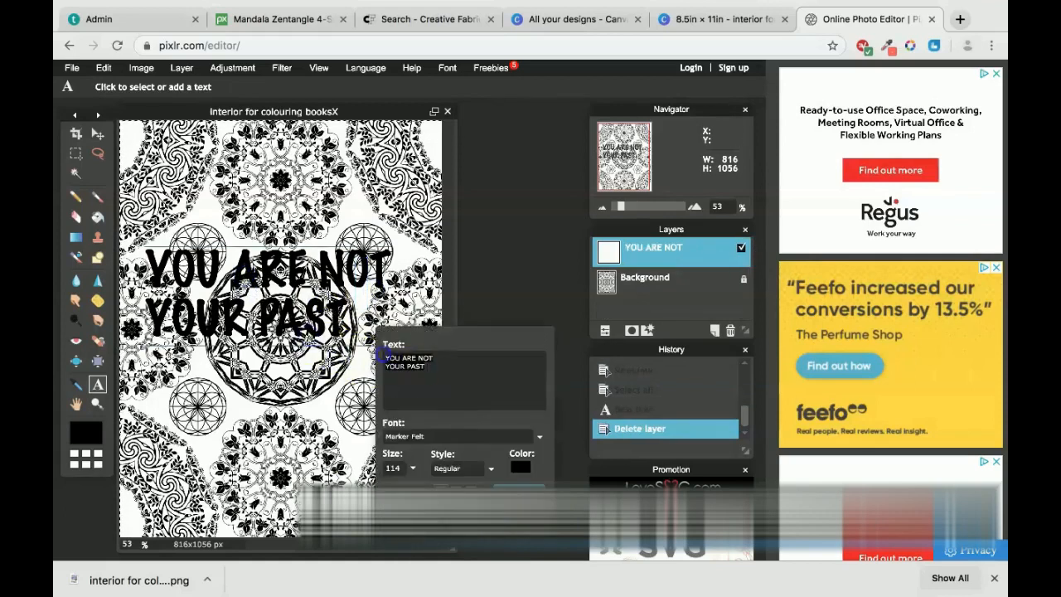
pyautogui.press('super+a')
pyautogui.write('EVERY SETBACL')
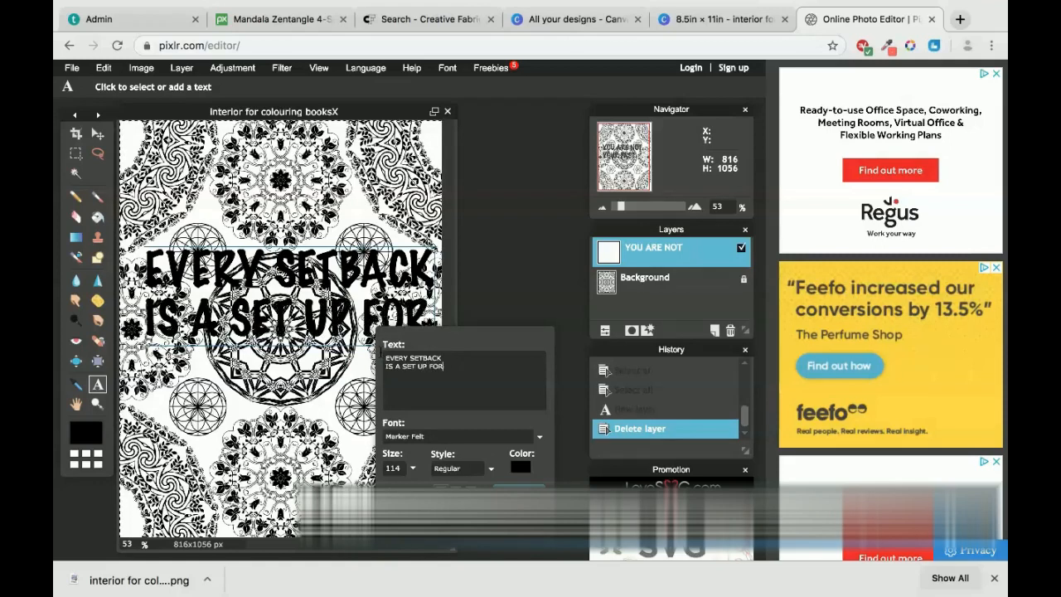
pyautogui.write('MEBACK')
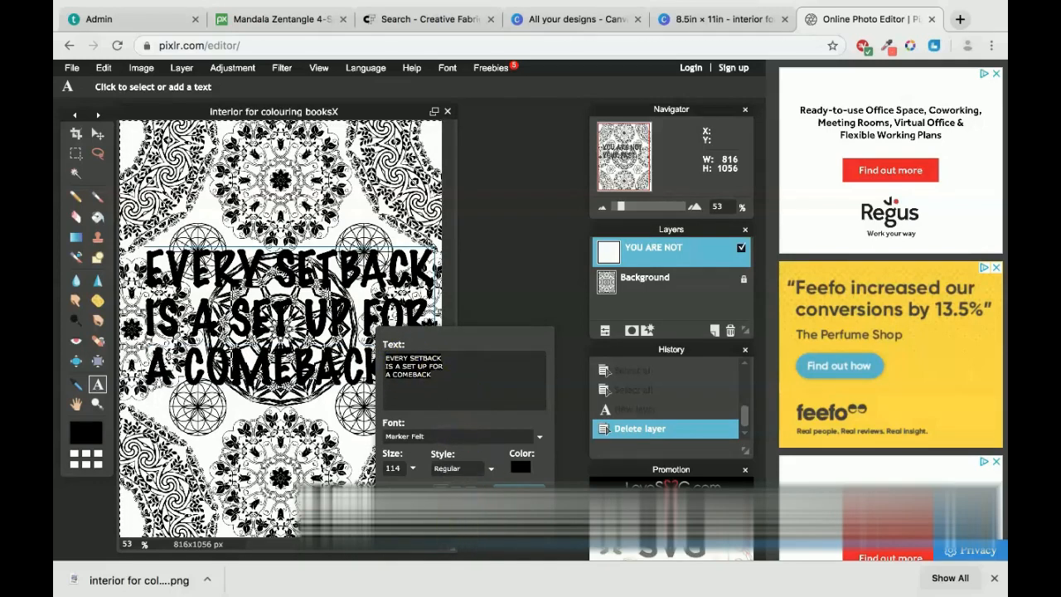
pyautogui.click(458, 490)
# Step: Recolour the text very light grey at about 94 lightness and apply a drop shadow to its layer
pyautogui.click(520, 466)
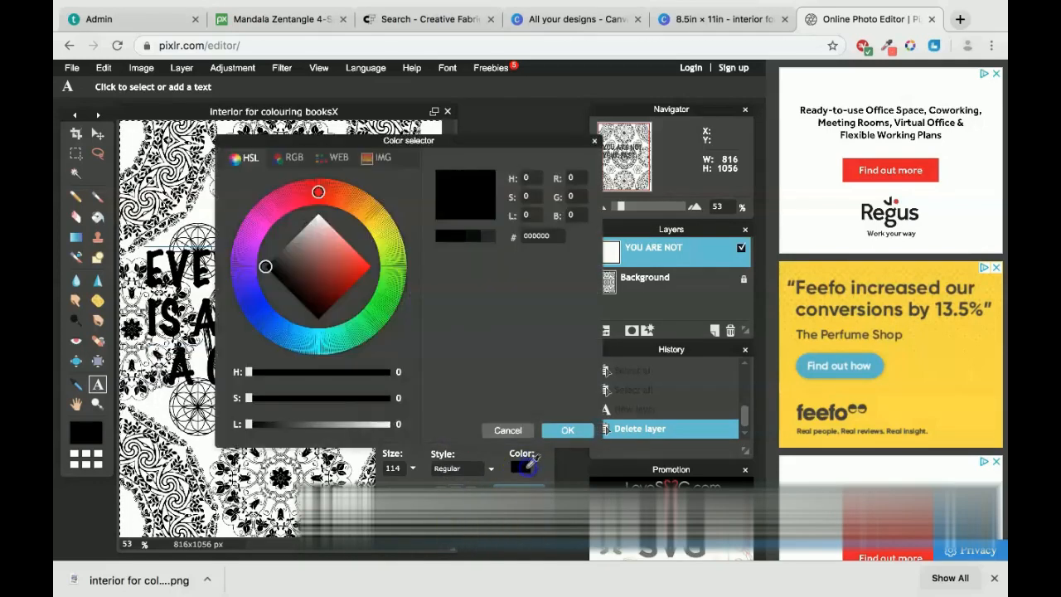
pyautogui.click(388, 424)
pyautogui.moveTo(388, 425)
pyautogui.mouseDown()
pyautogui.moveTo(363, 424)
pyautogui.moveTo(380, 424)
pyautogui.mouseUp()
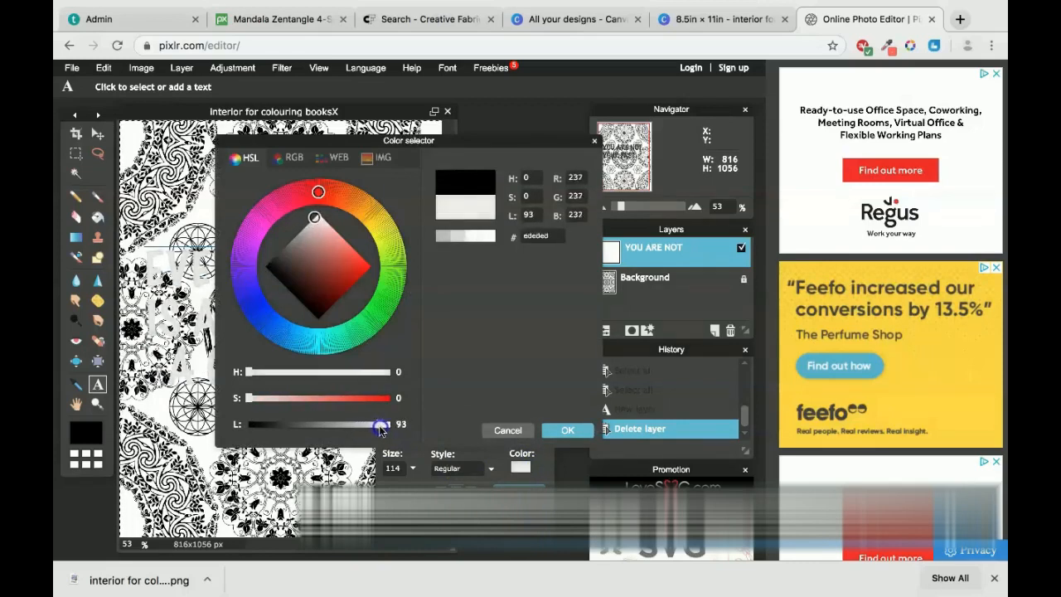
pyautogui.click(562, 427)
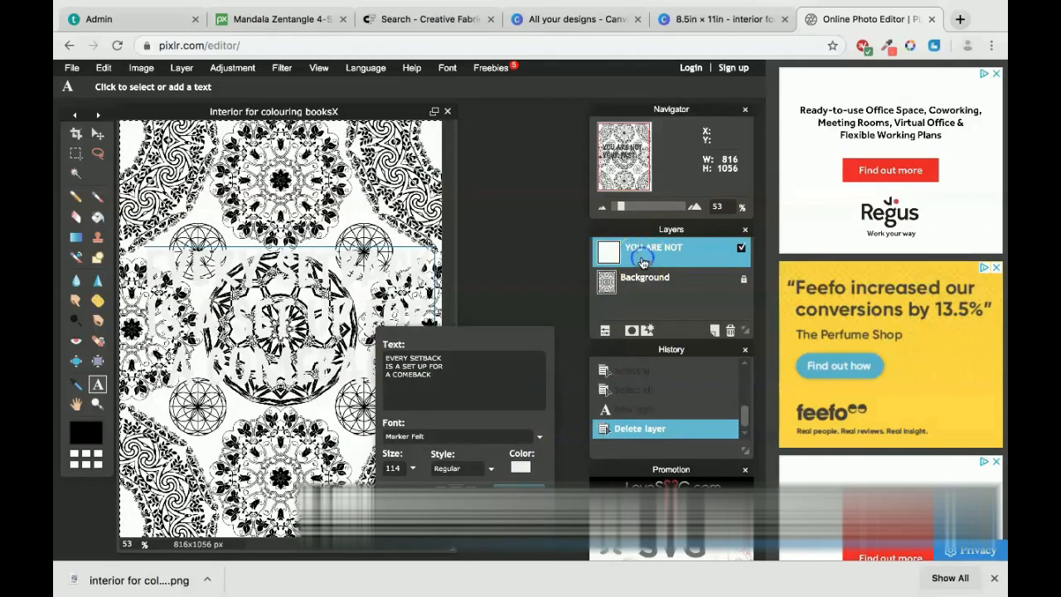
pyautogui.click(646, 331)
pyautogui.click(299, 196)
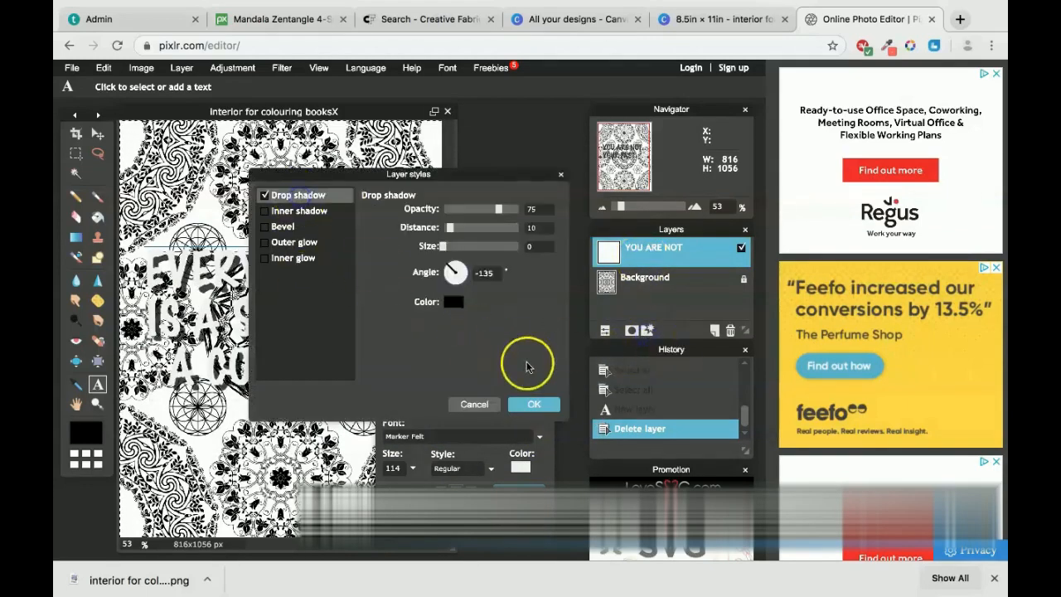
pyautogui.click(532, 404)
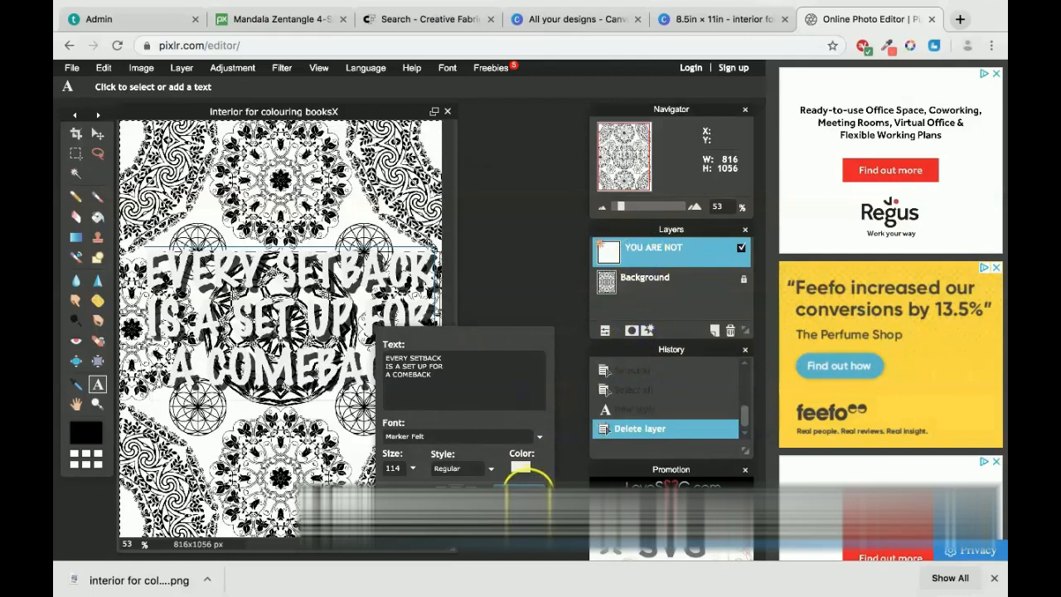
# Step: Enlarge the text to size 124 and move it to the upper part of the page, above the central mandala
pyautogui.moveTo(352, 488); pyautogui.dragTo(354, 489)
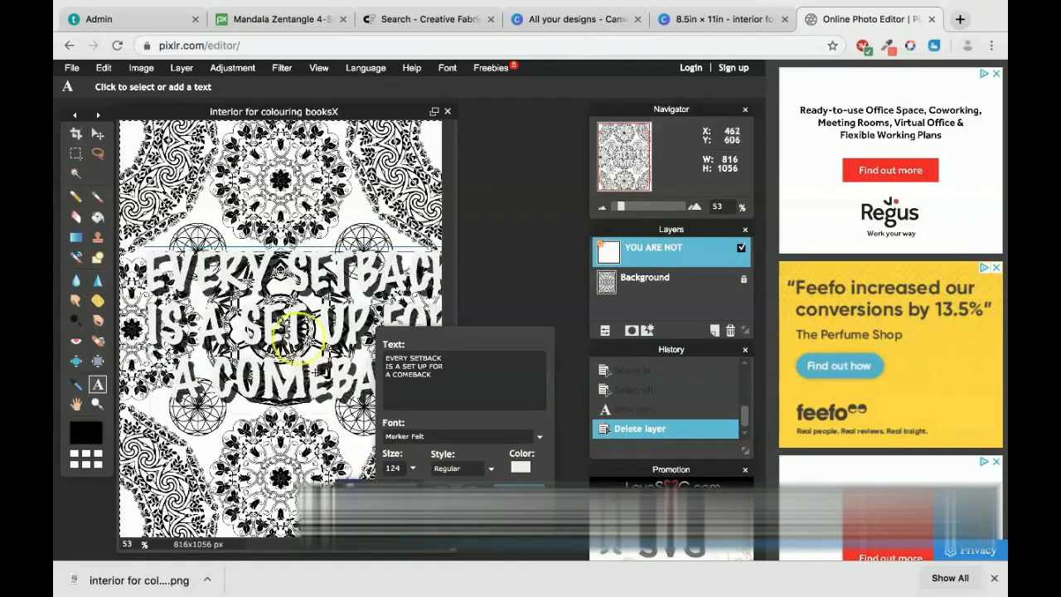
pyautogui.moveTo(327, 273); pyautogui.dragTo(308, 174)
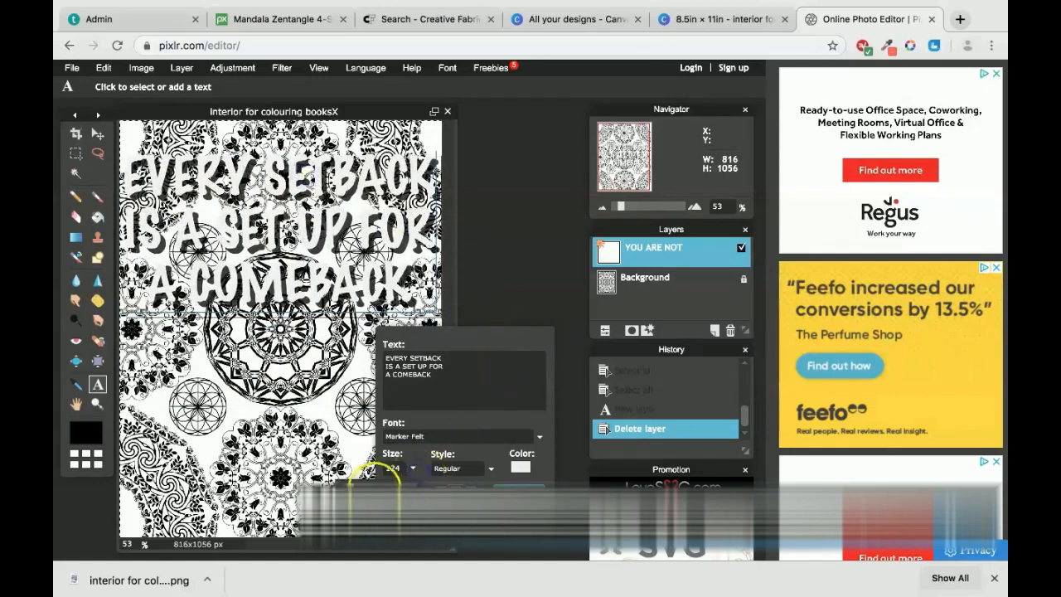
# Step: Change the text's font to Hiragino Kaku Gothic Std
pyautogui.click(460, 436)
pyautogui.scroll(-5, 469, 490)
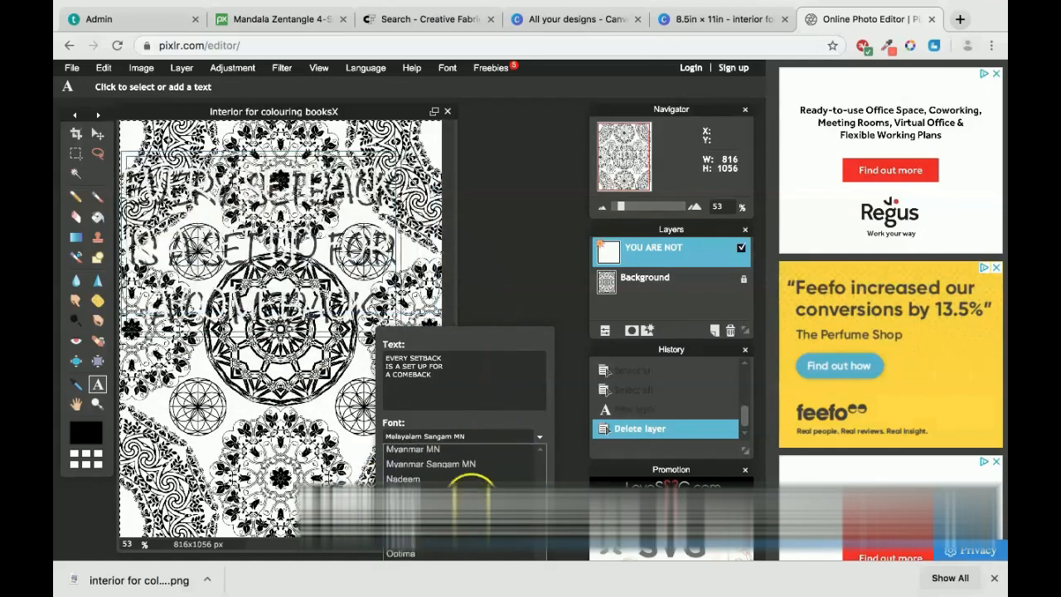
pyautogui.scroll(5, 471, 490)
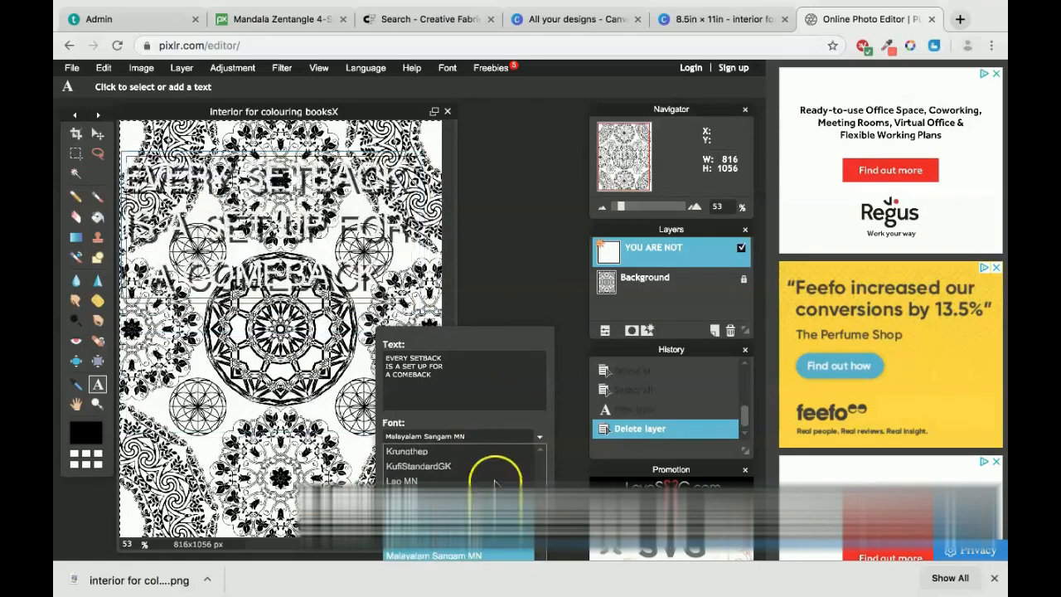
pyautogui.scroll(2, 496, 473)
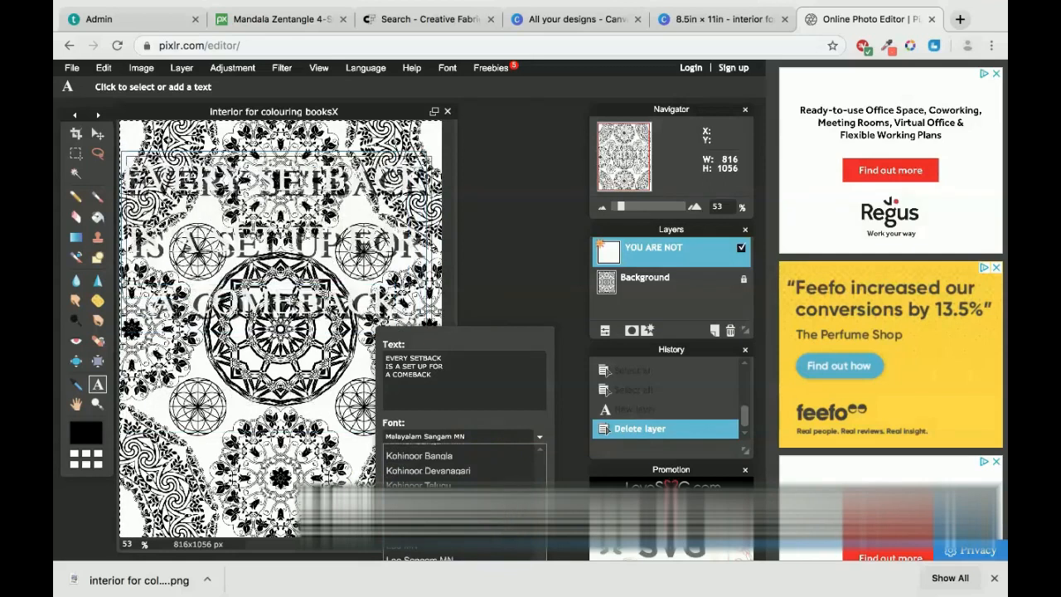
pyautogui.scroll(2, 490, 476)
pyautogui.scroll(3, 491, 485)
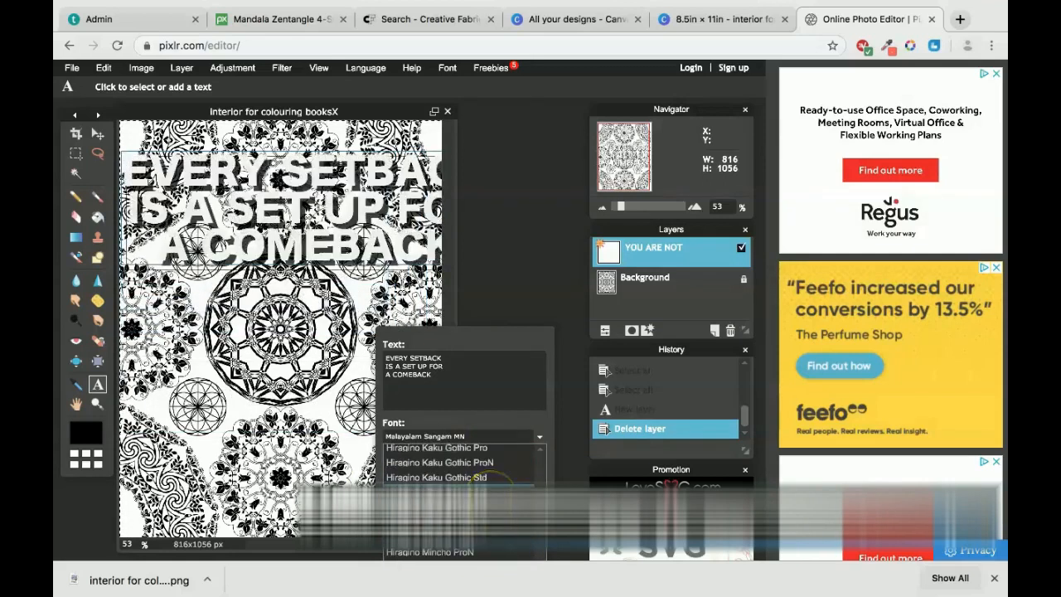
pyautogui.click(485, 479)
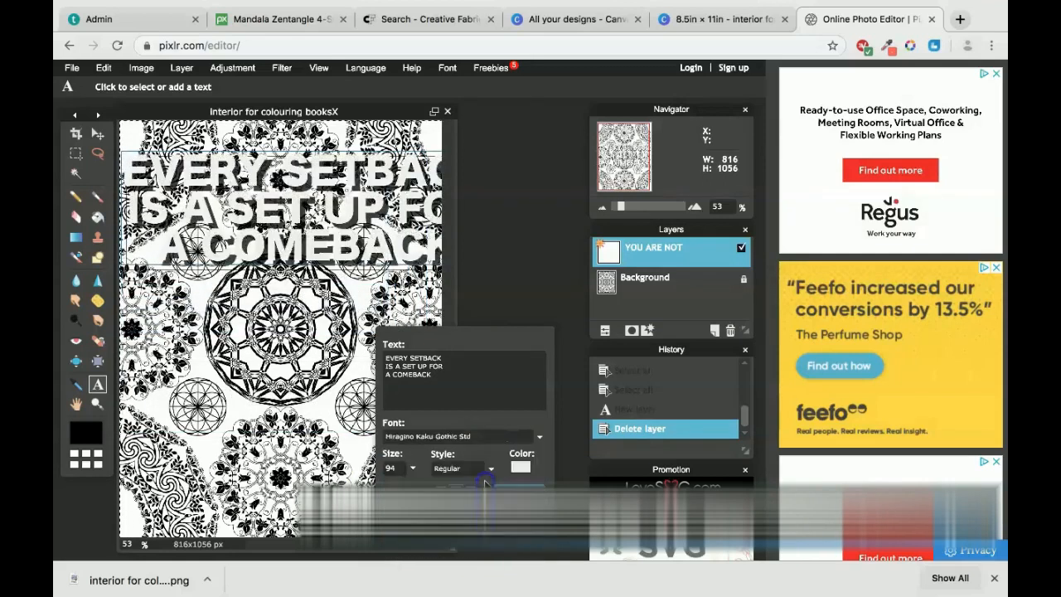
# Step: Reduce the three-line text to size 75 and reposition it so that it fits within the page width
pyautogui.click(351, 211)
pyautogui.click(332, 213)
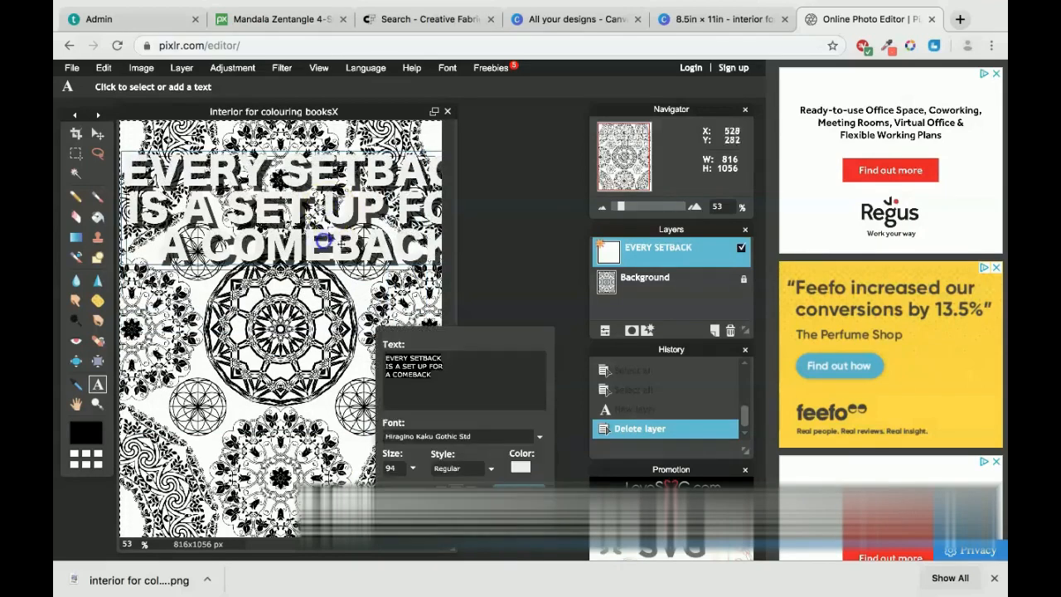
pyautogui.moveTo(352, 489); pyautogui.dragTo(343, 489)
pyautogui.moveTo(344, 209)
pyautogui.mouseDown()
pyautogui.moveTo(350, 467)
pyautogui.moveTo(351, 213)
pyautogui.mouseUp()
# Step: Darken the comeback text to light grey #dbdbdb at lightness 86 and move it slightly higher on the page
pyautogui.click(521, 467)
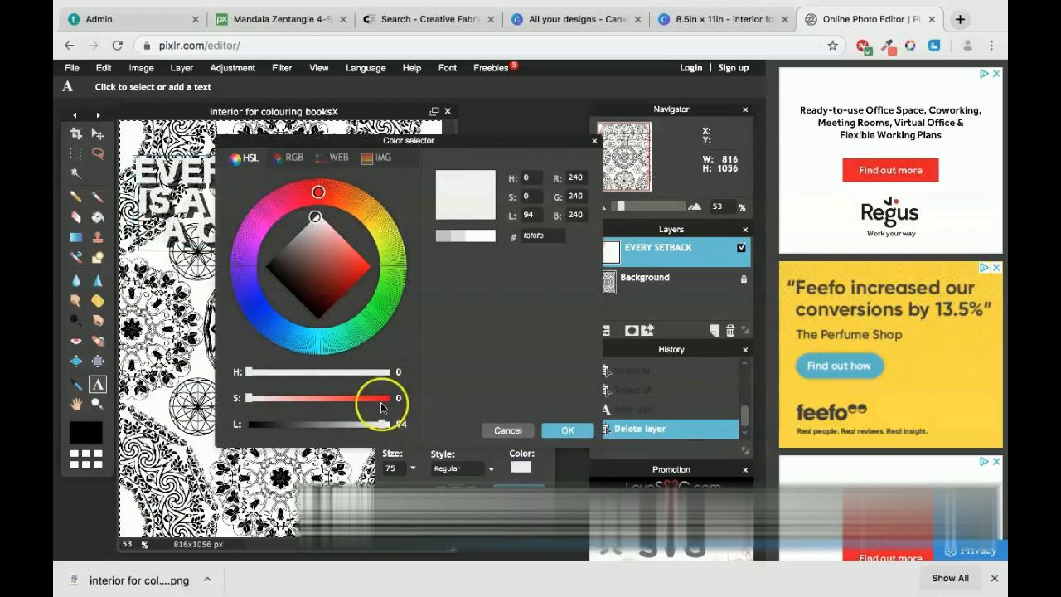
pyautogui.moveTo(465, 140); pyautogui.dragTo(634, 97)
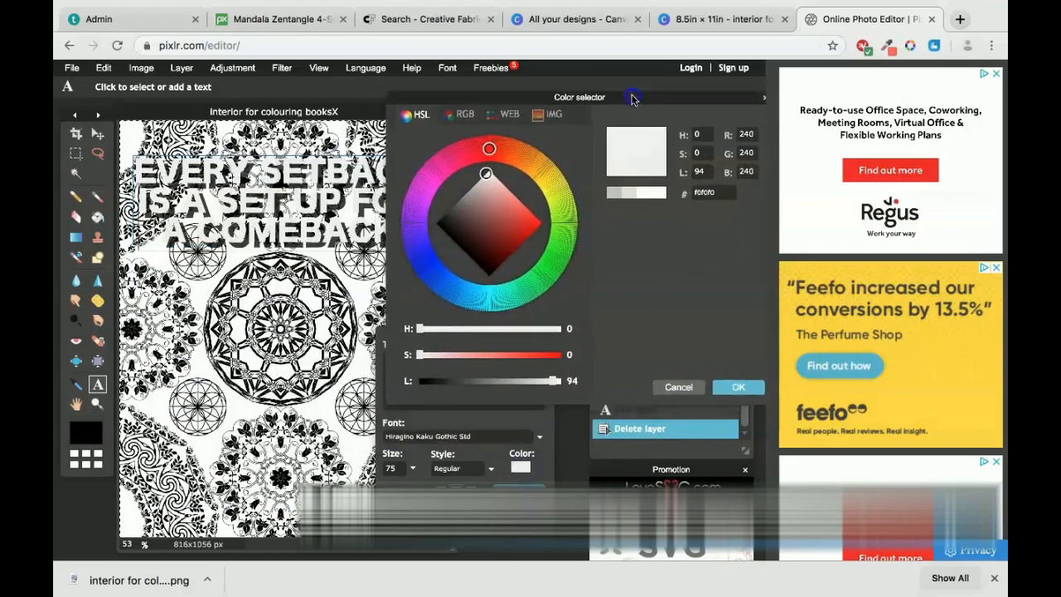
pyautogui.moveTo(543, 381)
pyautogui.mouseDown()
pyautogui.moveTo(462, 382)
pyautogui.moveTo(574, 389)
pyautogui.moveTo(529, 395)
pyautogui.mouseUp()
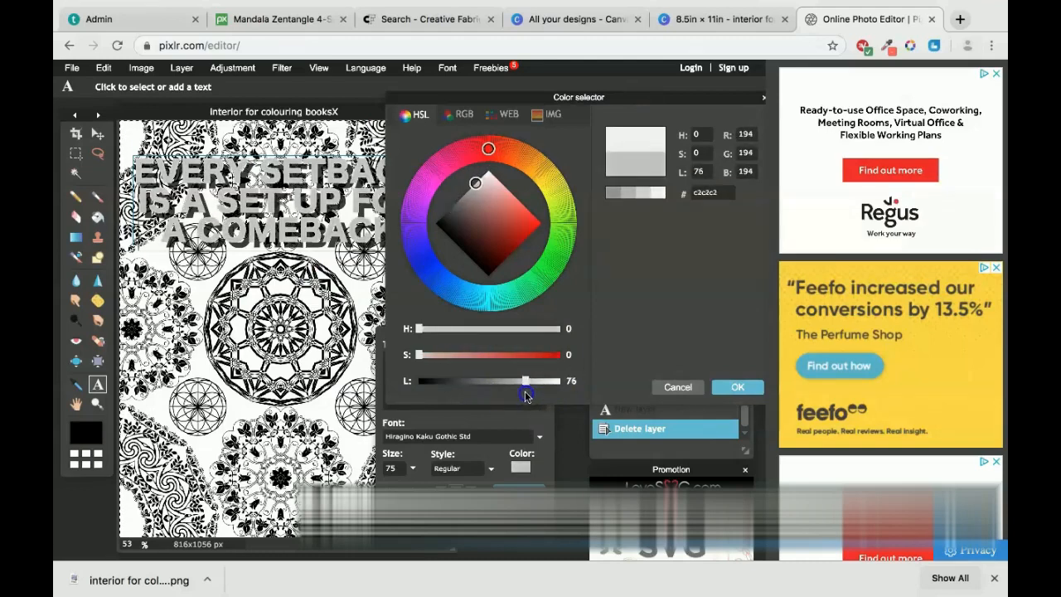
pyautogui.moveTo(527, 396); pyautogui.dragTo(534, 398)
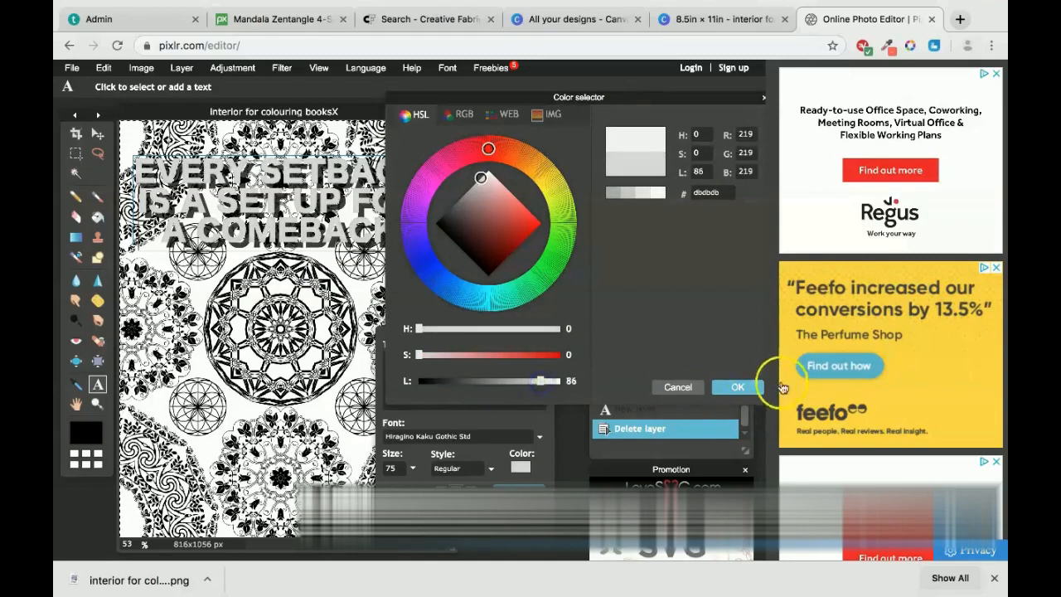
pyautogui.click(736, 388)
pyautogui.moveTo(393, 215); pyautogui.dragTo(395, 206)
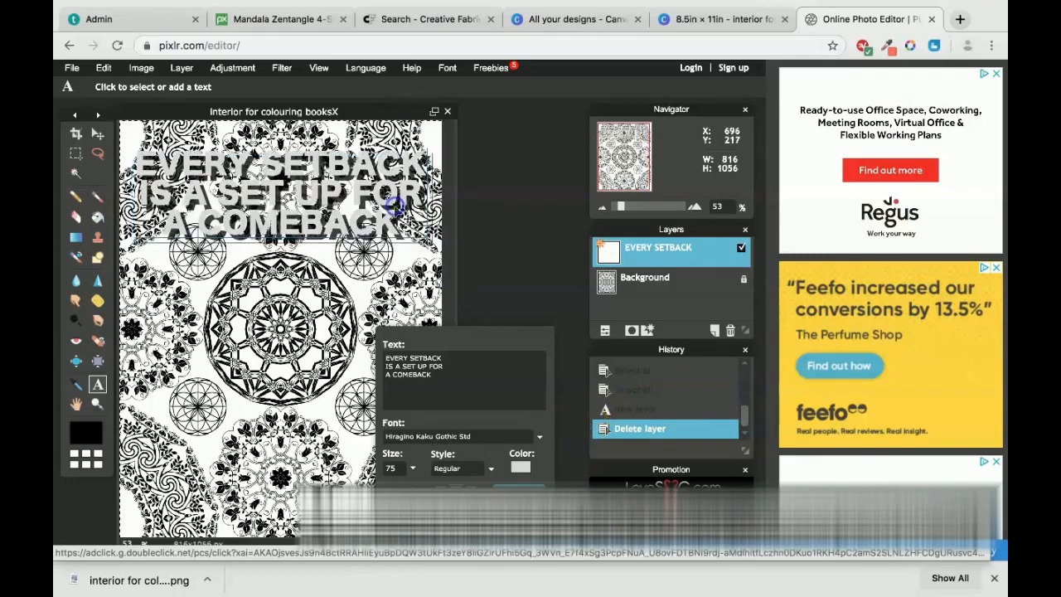
pyautogui.click(519, 485)
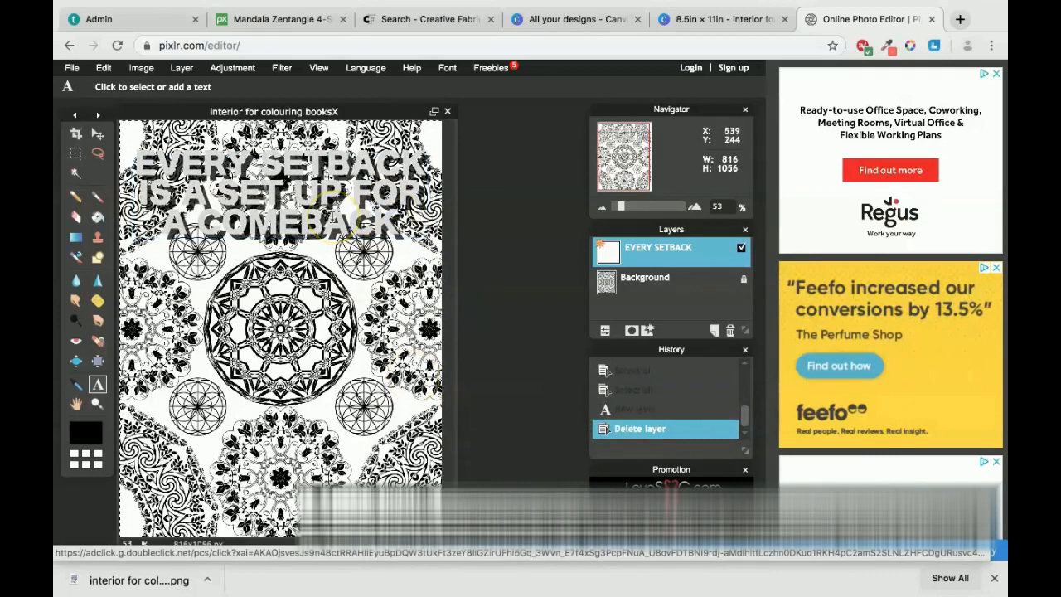
# Step: Save the image to Downloads as a full-quality PNG named interior for colouring books2
pyautogui.click(72, 67)
pyautogui.click(132, 135)
pyautogui.click(611, 424)
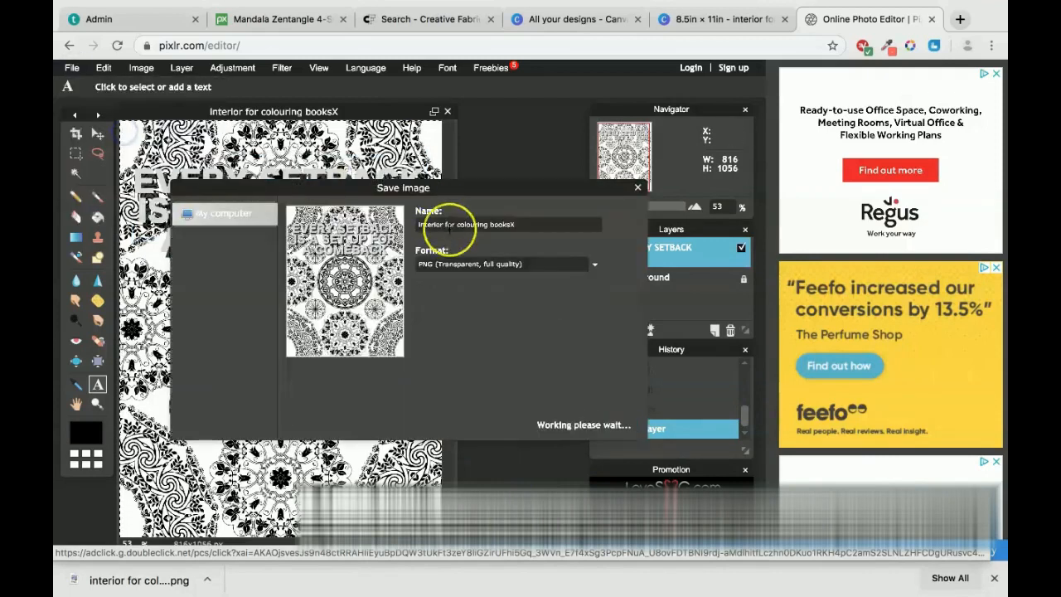
pyautogui.click(626, 424)
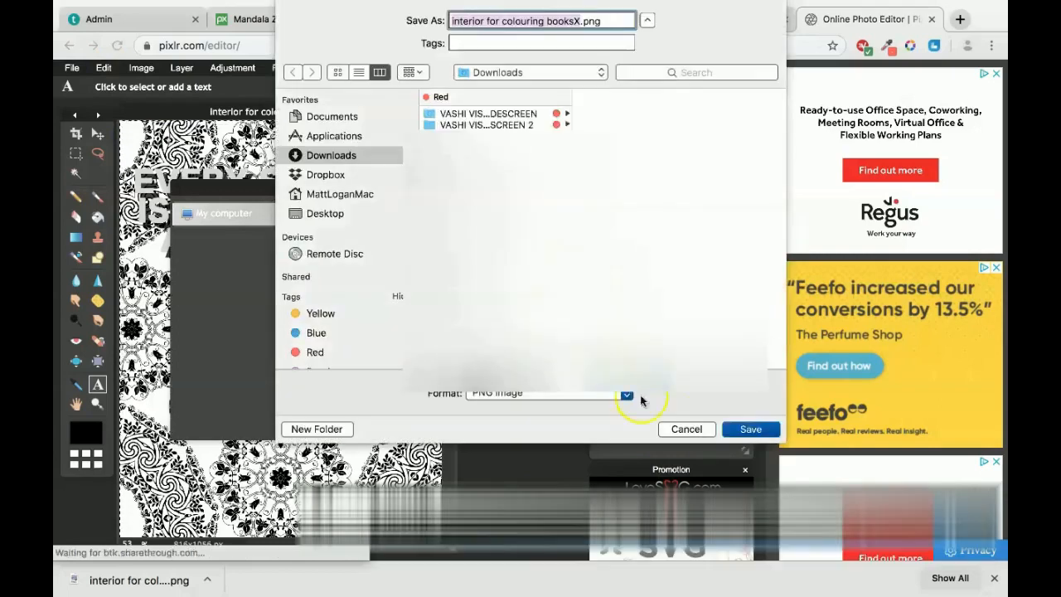
pyautogui.click(740, 429)
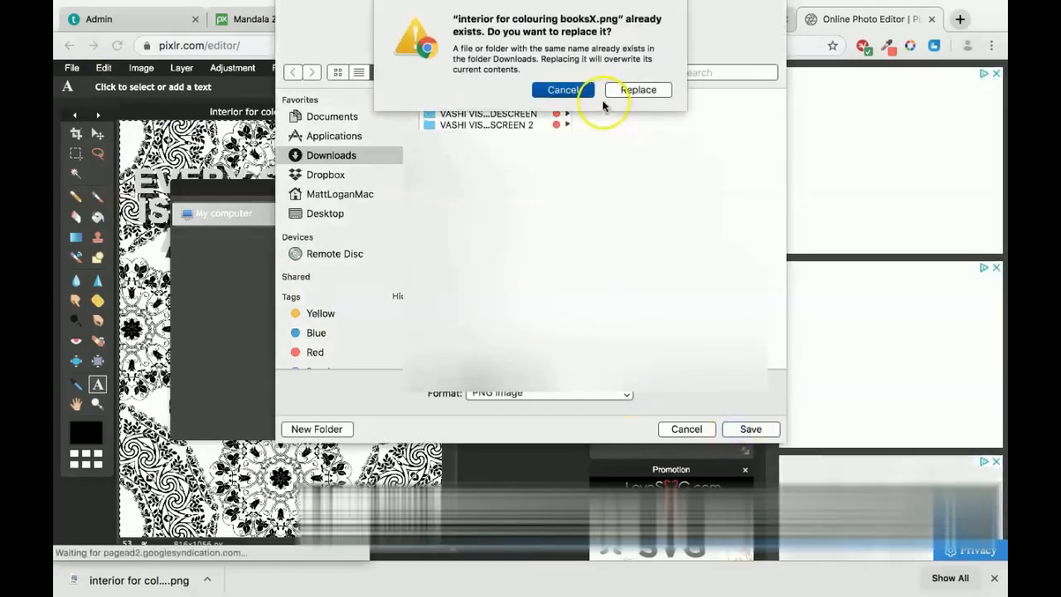
pyautogui.click(582, 90)
pyautogui.click(577, 18)
pyautogui.press('BackSpace')
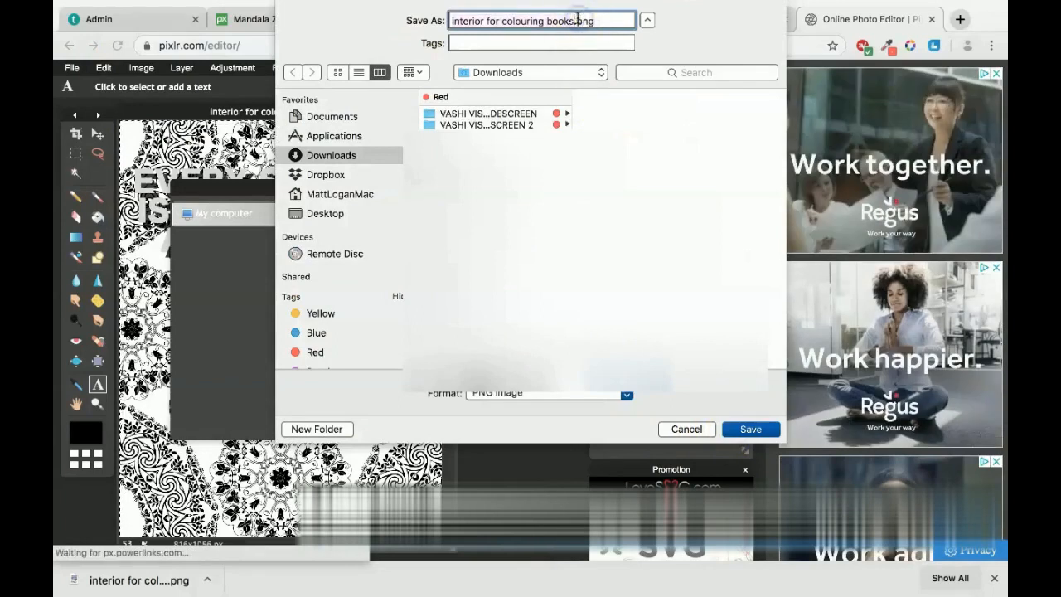
pyautogui.press('Return')
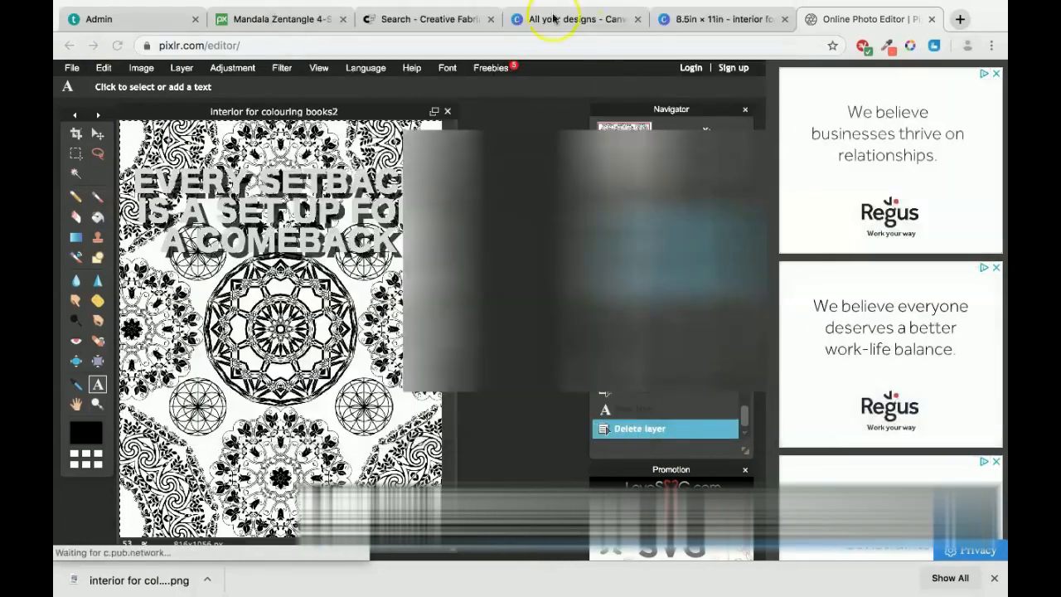
# Step: Switch to the Canva design, dismiss the publishing notice and duplicate the framed NEVER GIVE UP!! page
pyautogui.click(696, 19)
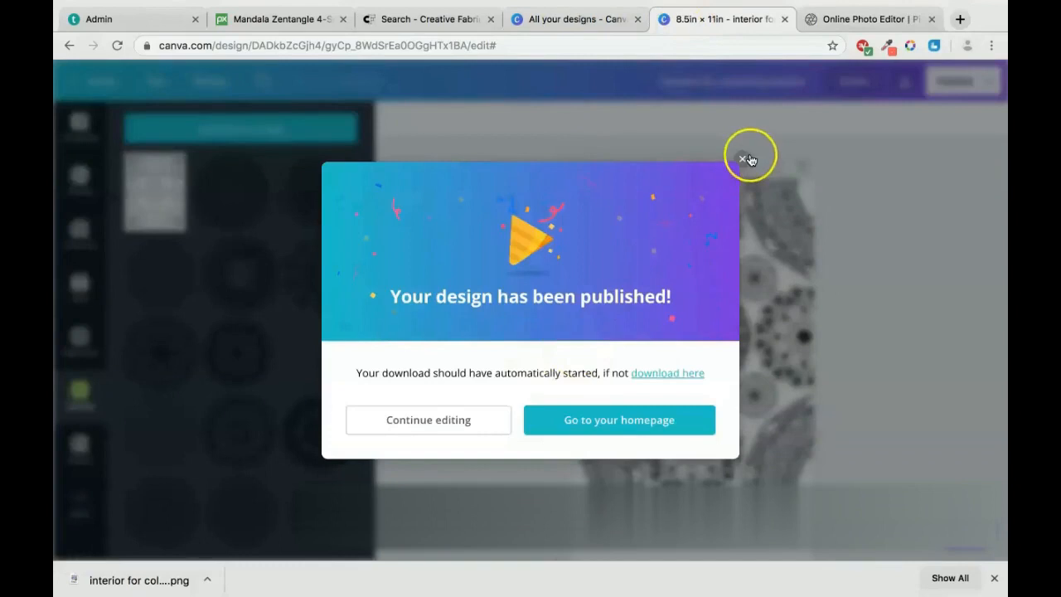
pyautogui.click(745, 160)
pyautogui.scroll(-2, 806, 287)
pyautogui.scroll(2, 805, 287)
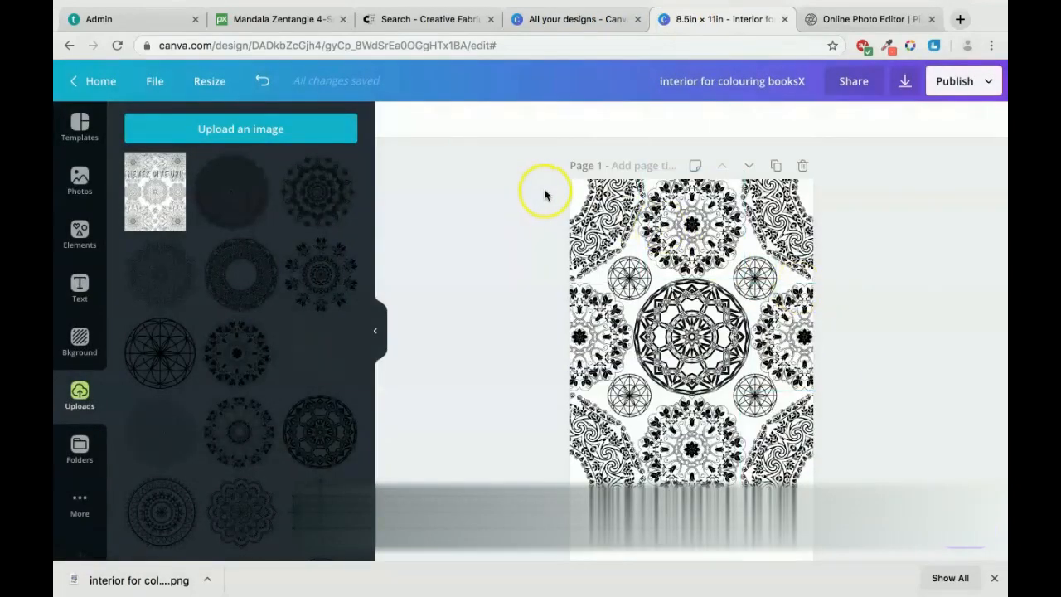
pyautogui.moveTo(768, 363); pyautogui.dragTo(815, 378)
pyautogui.click(845, 362)
pyautogui.scroll(-5, 829, 331)
pyautogui.scroll(1, 796, 248)
pyautogui.click(774, 205)
# Step: Try to ungroup the framed design on page 3 and delete its mandala picture
pyautogui.click(759, 371)
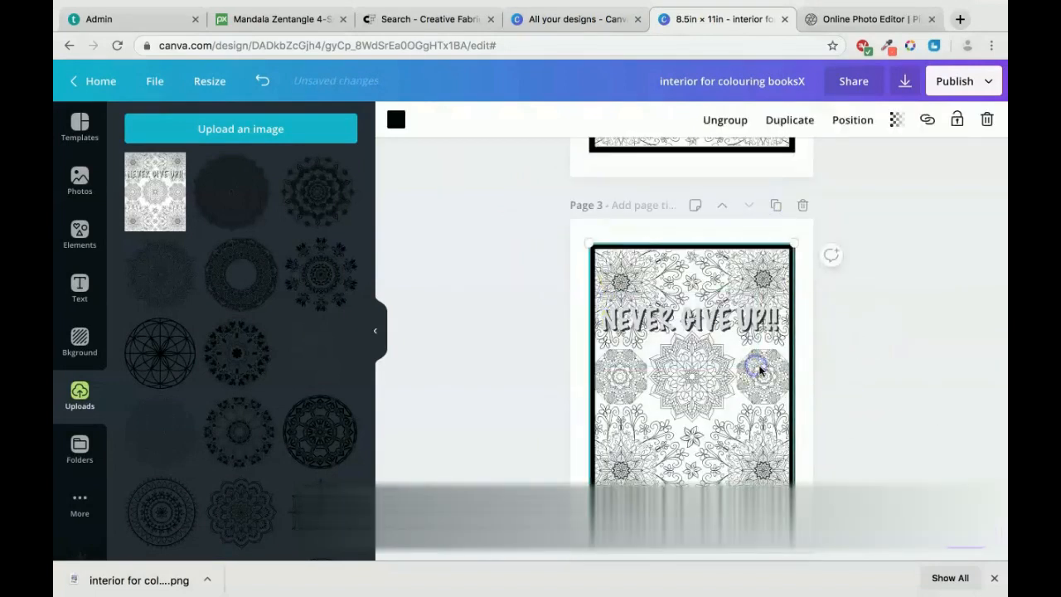
pyautogui.click(729, 119)
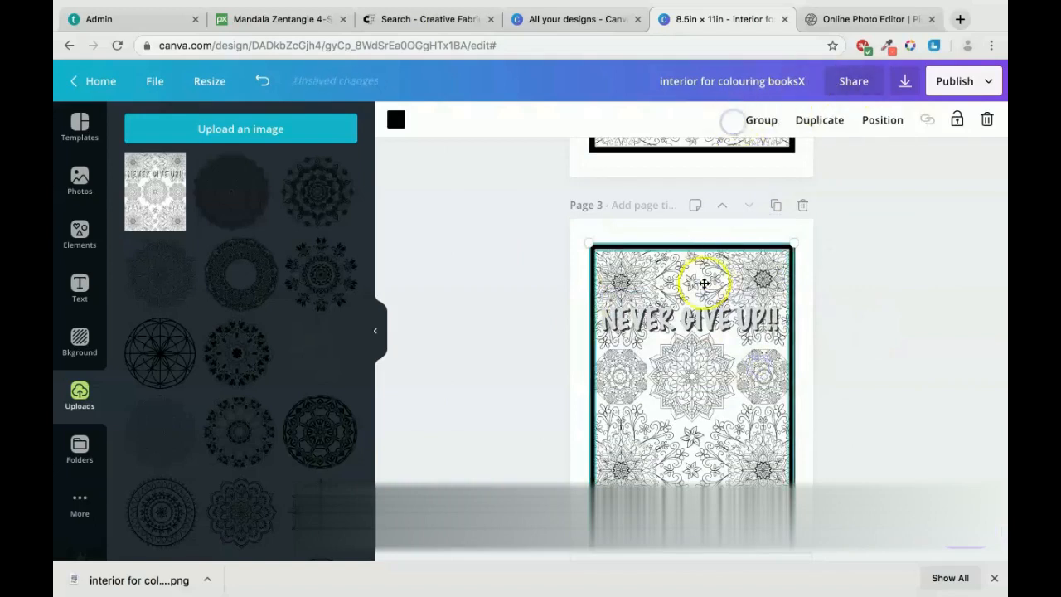
pyautogui.press('Delete')
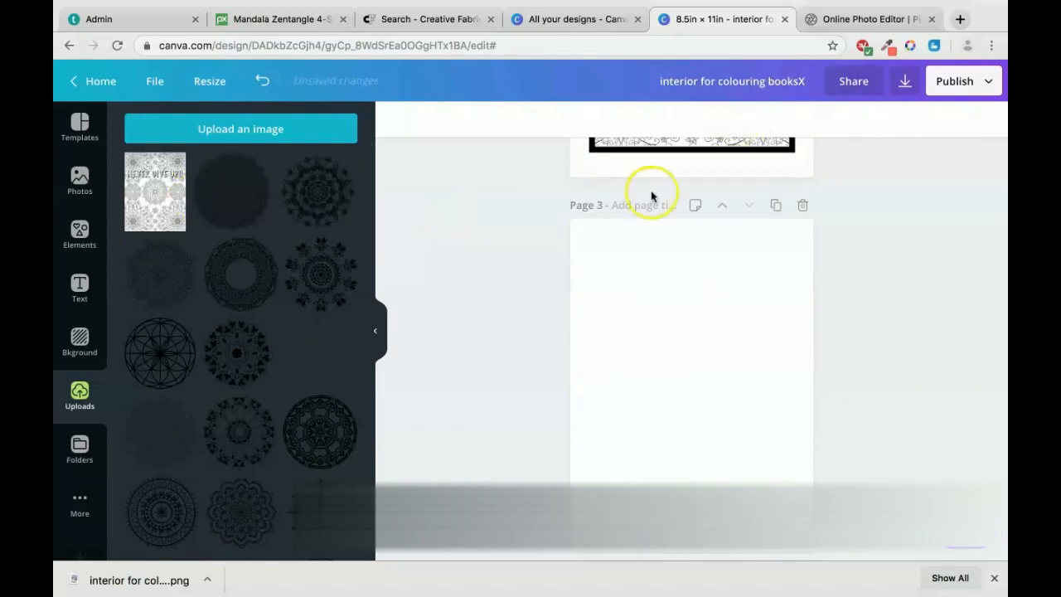
# Step: Put the framed NEVER GIVE UP!! design back on page 3 and ungroup its picture and border
pyautogui.click(661, 157)
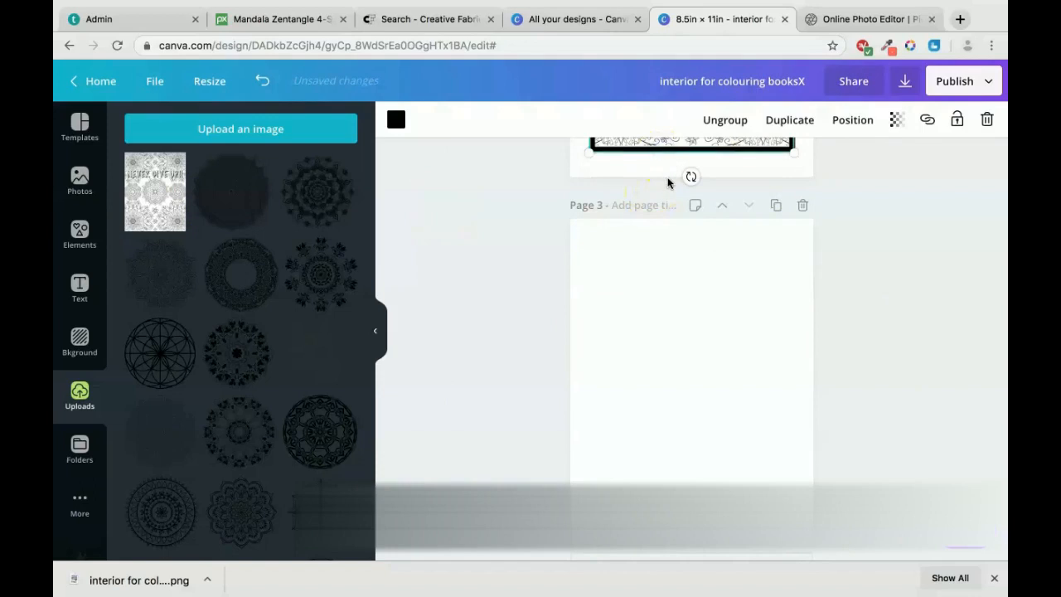
pyautogui.moveTo(682, 145); pyautogui.dragTo(688, 151)
pyautogui.moveTo(689, 218); pyautogui.dragTo(699, 421)
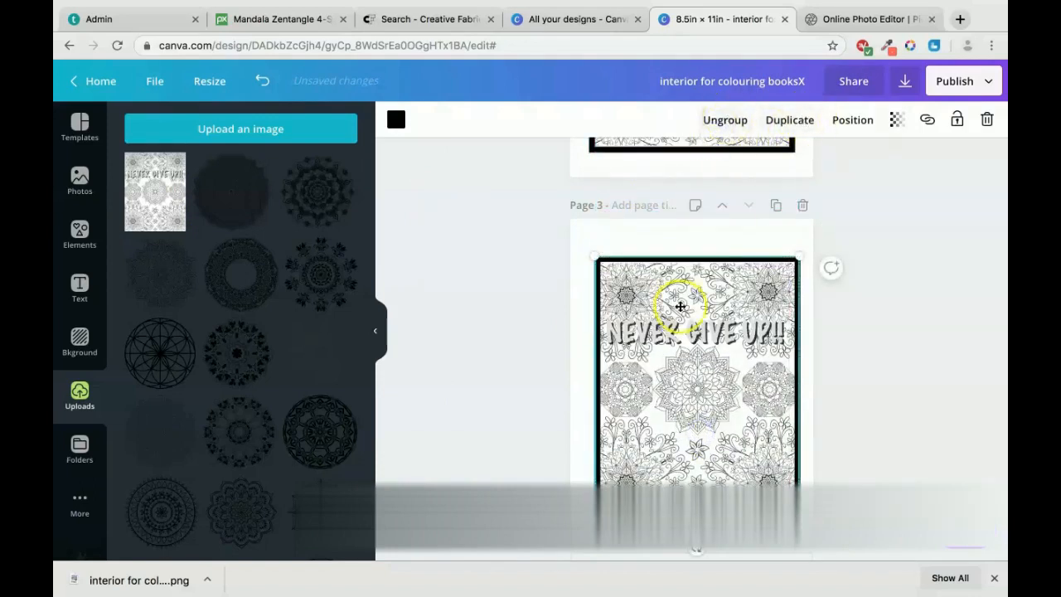
pyautogui.click(718, 118)
pyautogui.moveTo(687, 362); pyautogui.dragTo(639, 363)
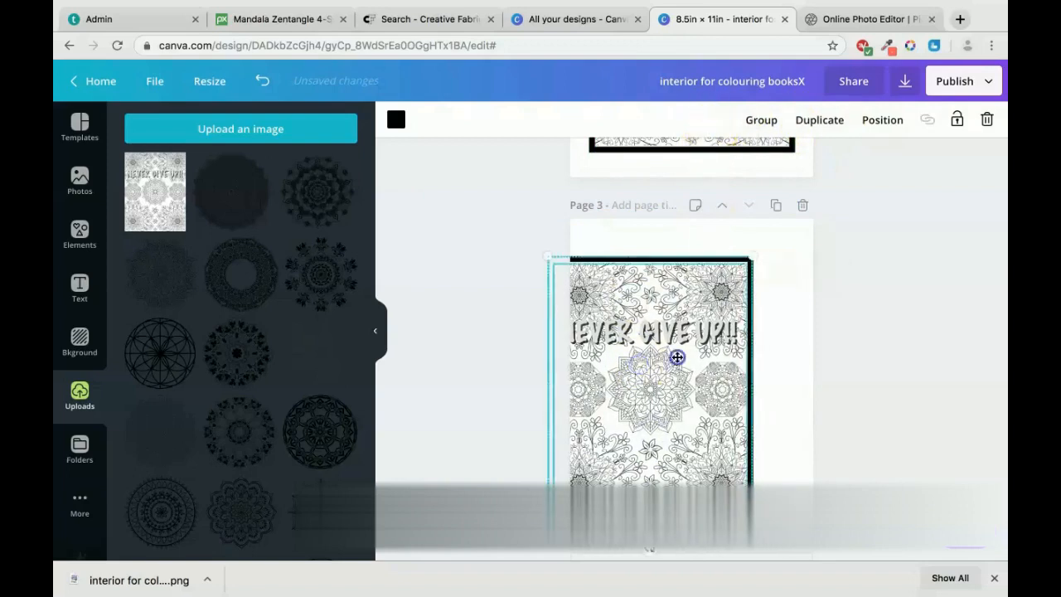
# Step: Move the page with the ungrouped design up one place and delete the NEVER GIVE UP!! picture from it
pyautogui.click(721, 208)
pyautogui.scroll(-2, 815, 326)
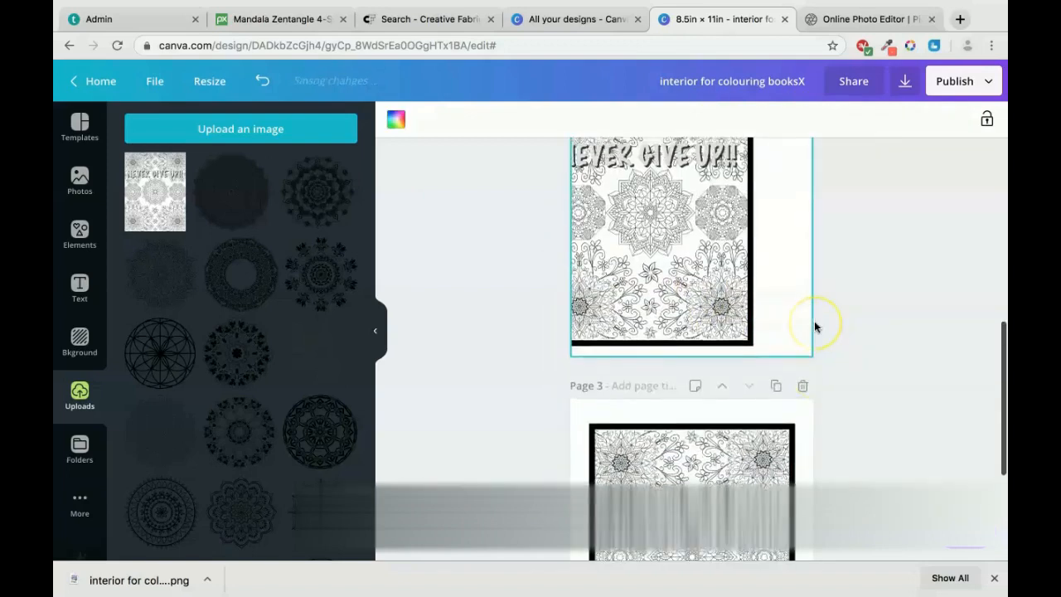
pyautogui.scroll(1, 815, 327)
pyautogui.click(750, 326)
pyautogui.moveTo(705, 293); pyautogui.dragTo(706, 329)
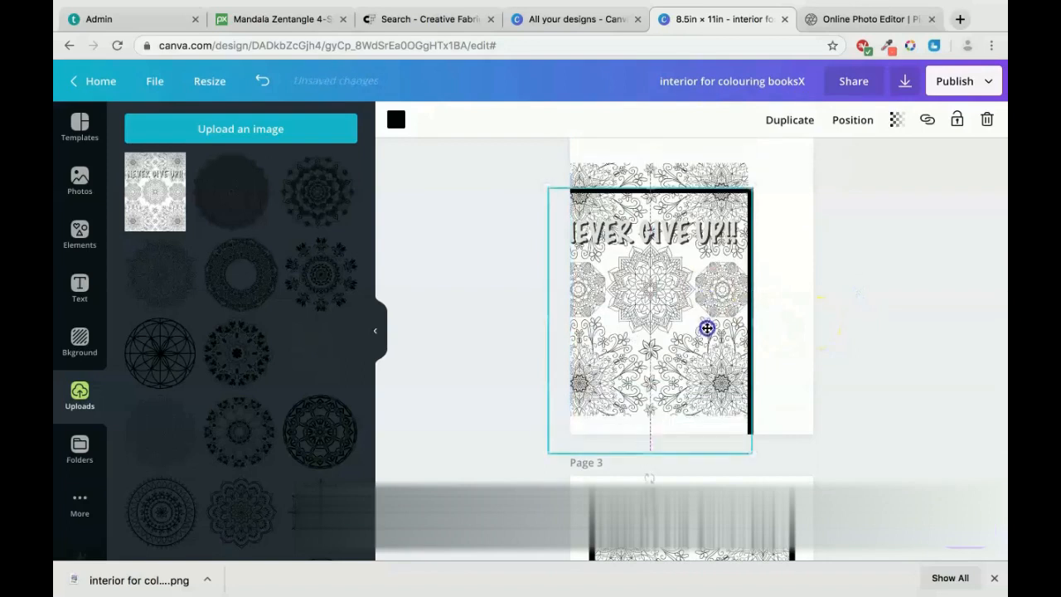
pyautogui.click(690, 179)
pyautogui.press('Delete')
# Step: Centre the empty black border on page 2
pyautogui.click(695, 215)
pyautogui.scroll(1, 696, 216)
pyautogui.moveTo(690, 385); pyautogui.dragTo(731, 362)
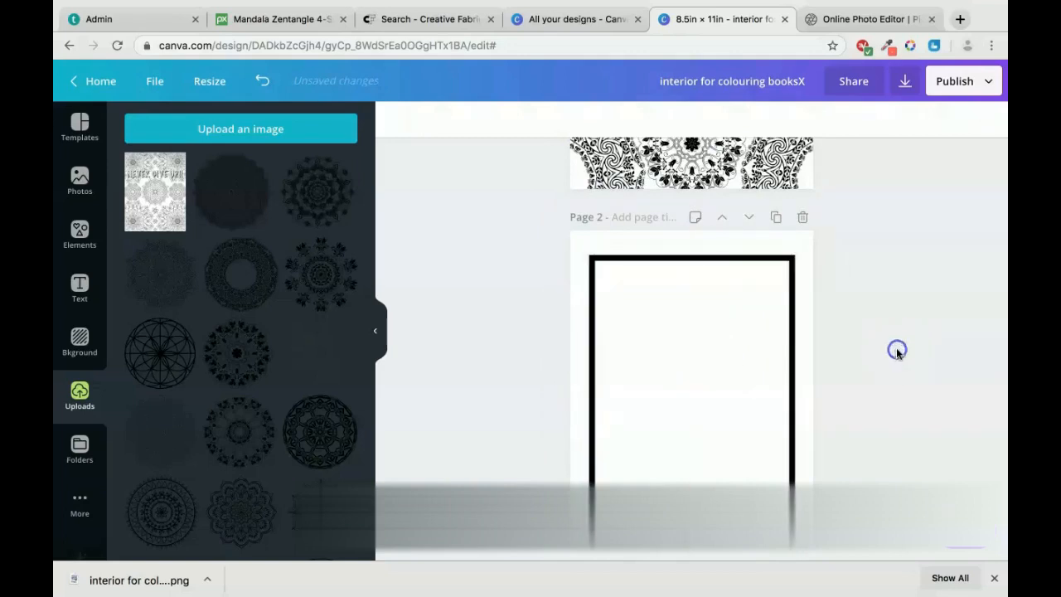
# Step: Upload the saved EVERY SETBACK IS A SET UP FOR A COMEBACK image and place it inside the border on page 2
pyautogui.scroll(-5, 895, 353)
pyautogui.scroll(8, 805, 365)
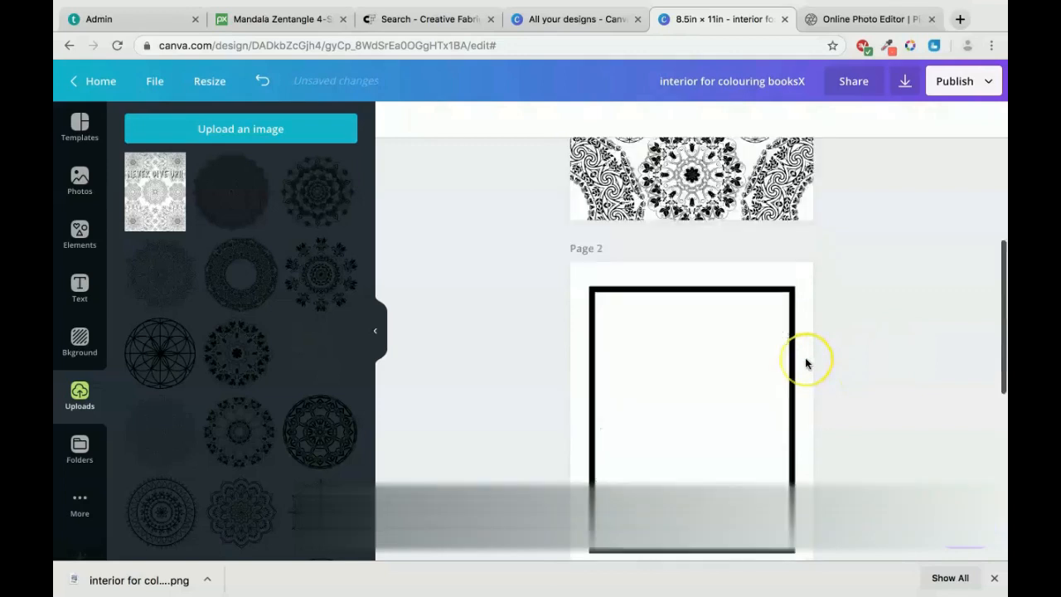
pyautogui.scroll(-6, 805, 361)
pyautogui.scroll(-1, 804, 362)
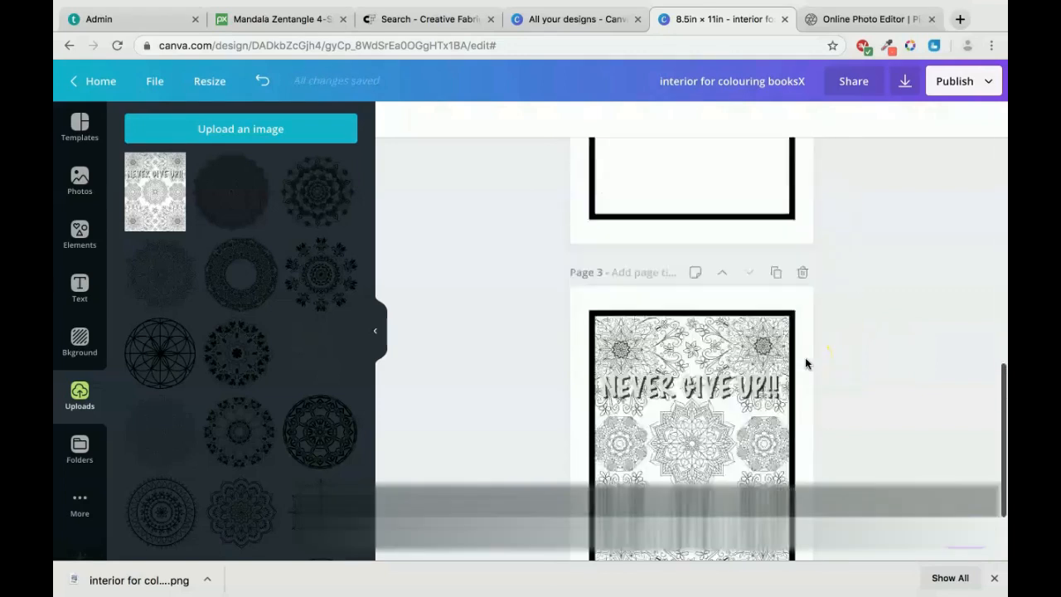
pyautogui.scroll(3, 804, 362)
pyautogui.click(259, 128)
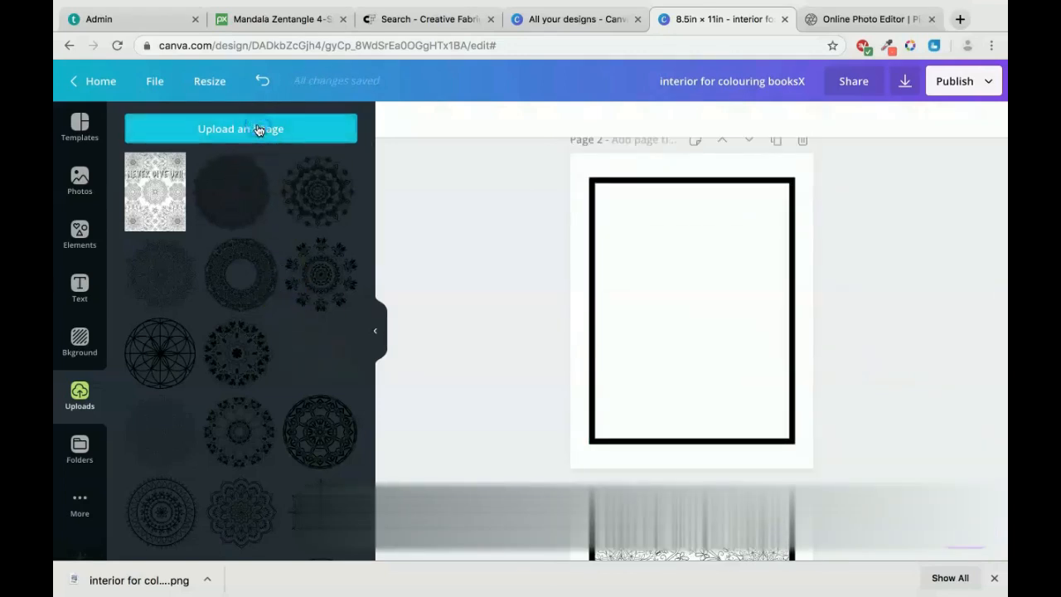
pyautogui.click(412, 175)
pyautogui.doubleClick(411, 176)
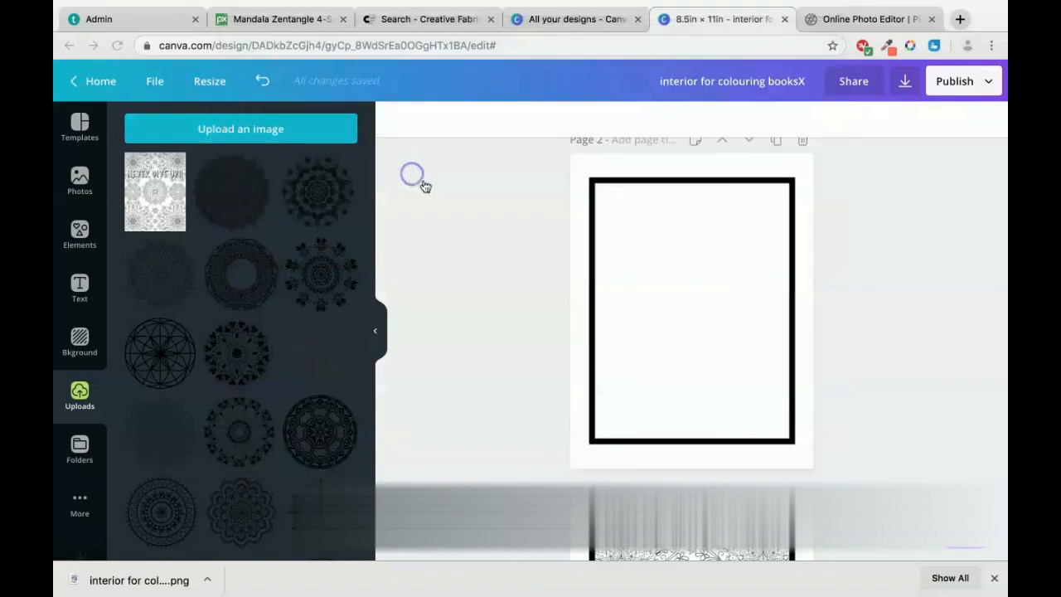
pyautogui.moveTo(209, 218); pyautogui.dragTo(663, 235)
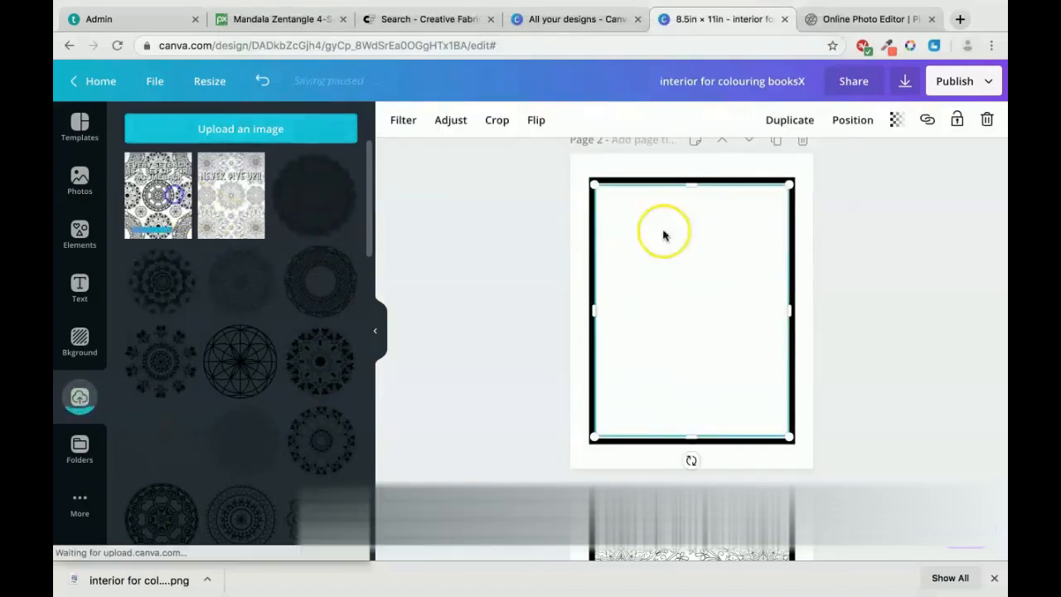
# Step: Enlarge the comeback picture slightly so that it fills the border, and send it behind the border
pyautogui.moveTo(786, 185); pyautogui.dragTo(790, 184)
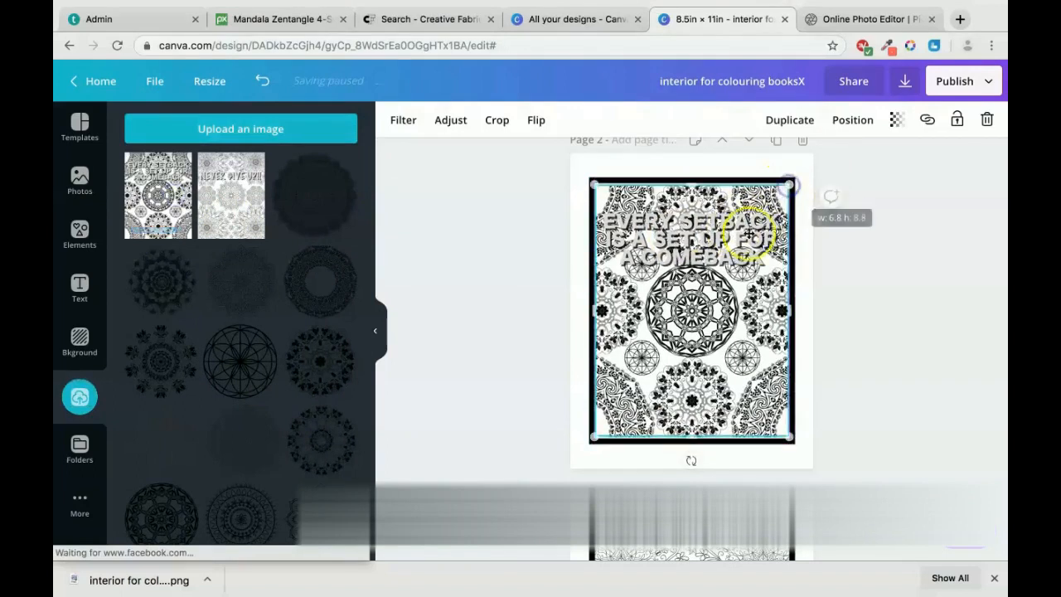
pyautogui.click(836, 119)
pyautogui.click(825, 166)
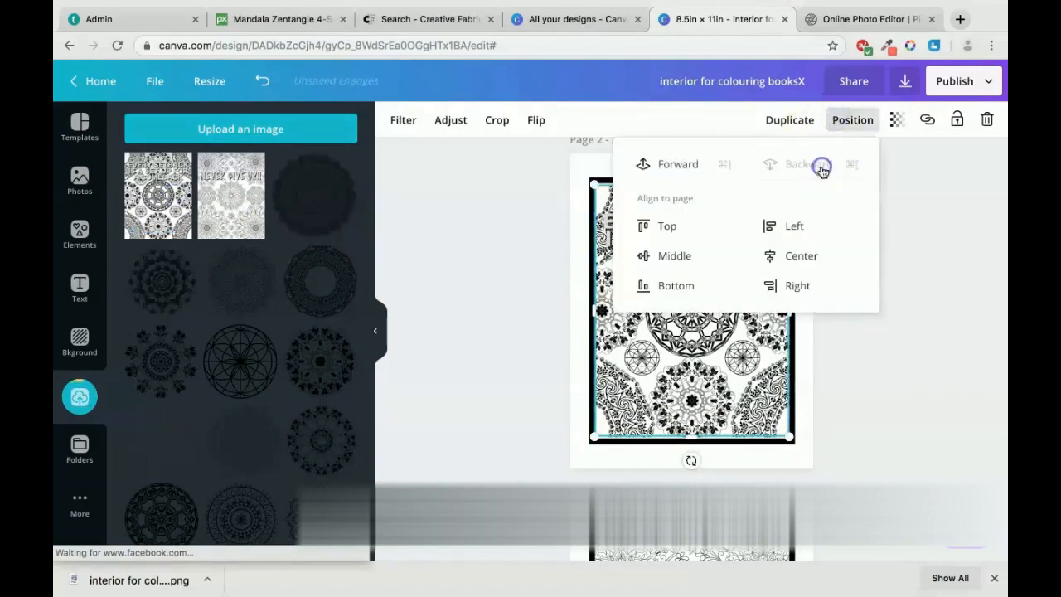
pyautogui.click(902, 243)
pyautogui.moveTo(745, 401); pyautogui.dragTo(746, 403)
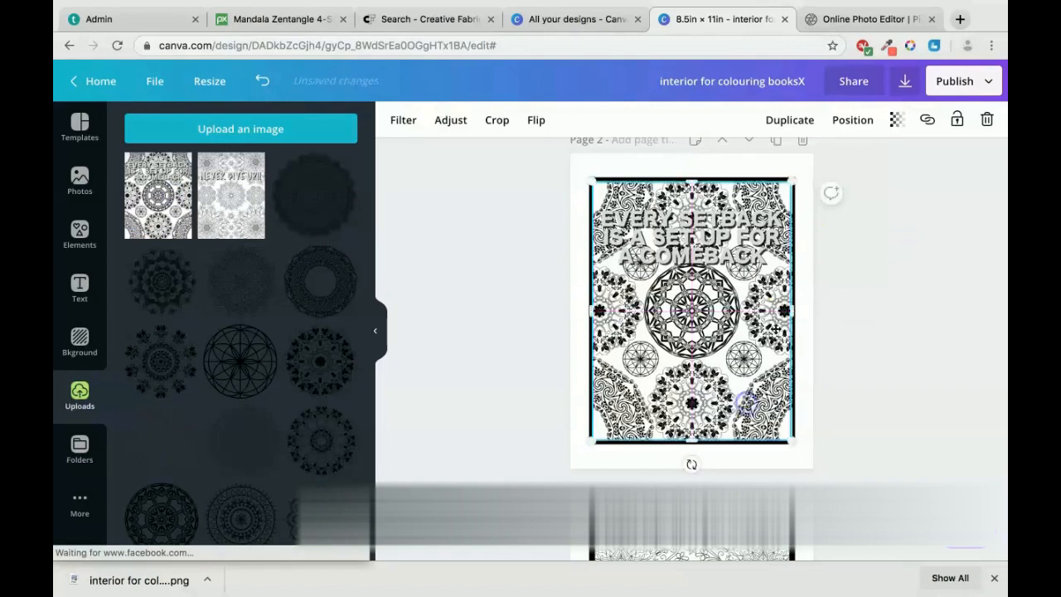
pyautogui.click(856, 116)
pyautogui.click(836, 171)
pyautogui.click(897, 194)
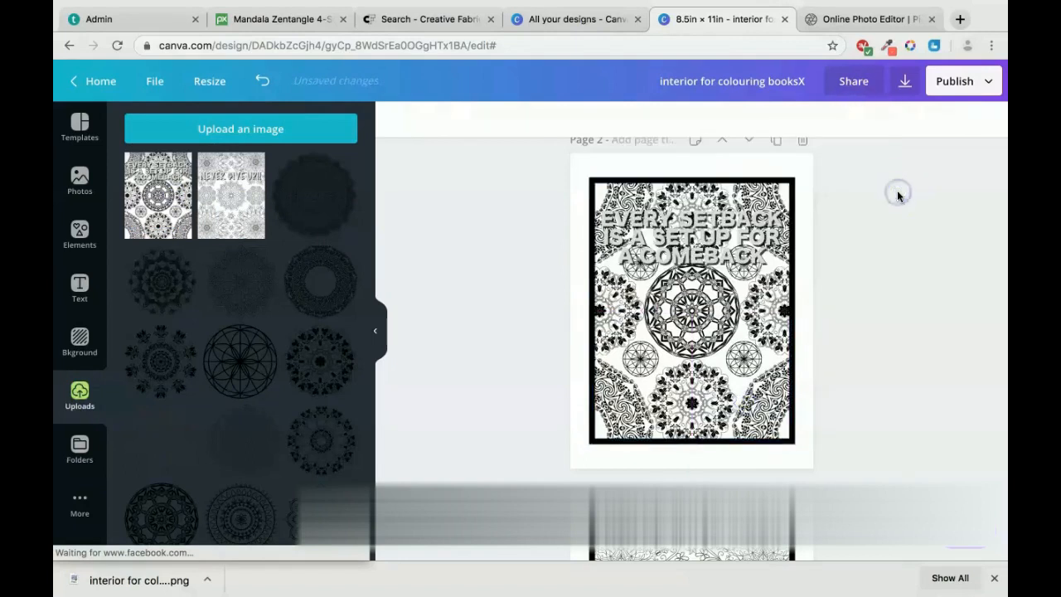
# Step: Delete the corner mandalas, the cropped side mandalas and the large bottom mandala from page 1
pyautogui.scroll(-5, 834, 246)
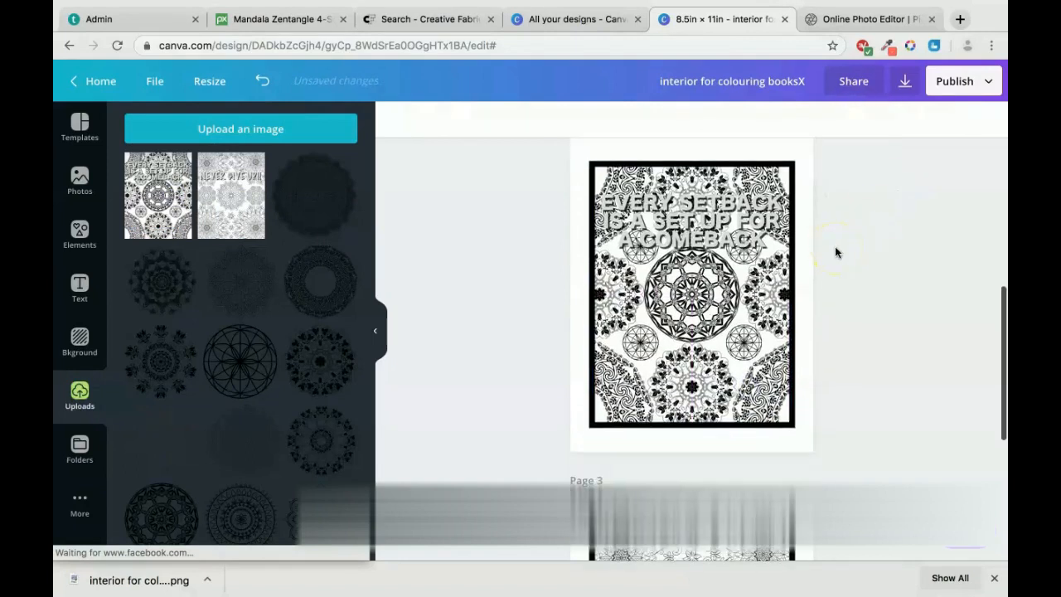
pyautogui.scroll(5, 835, 246)
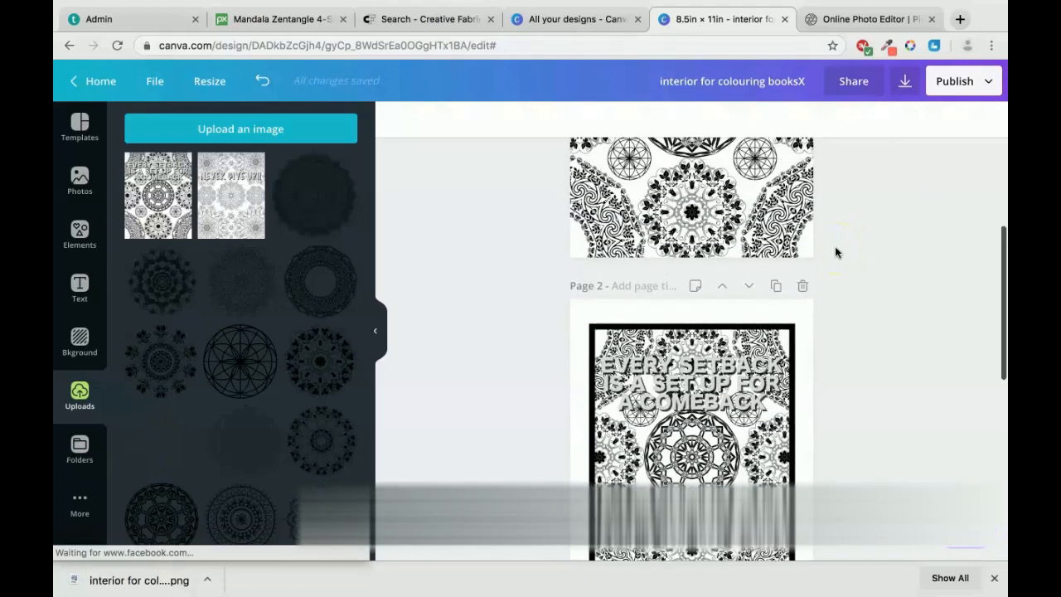
pyautogui.scroll(4, 835, 246)
pyautogui.moveTo(538, 199); pyautogui.dragTo(882, 460)
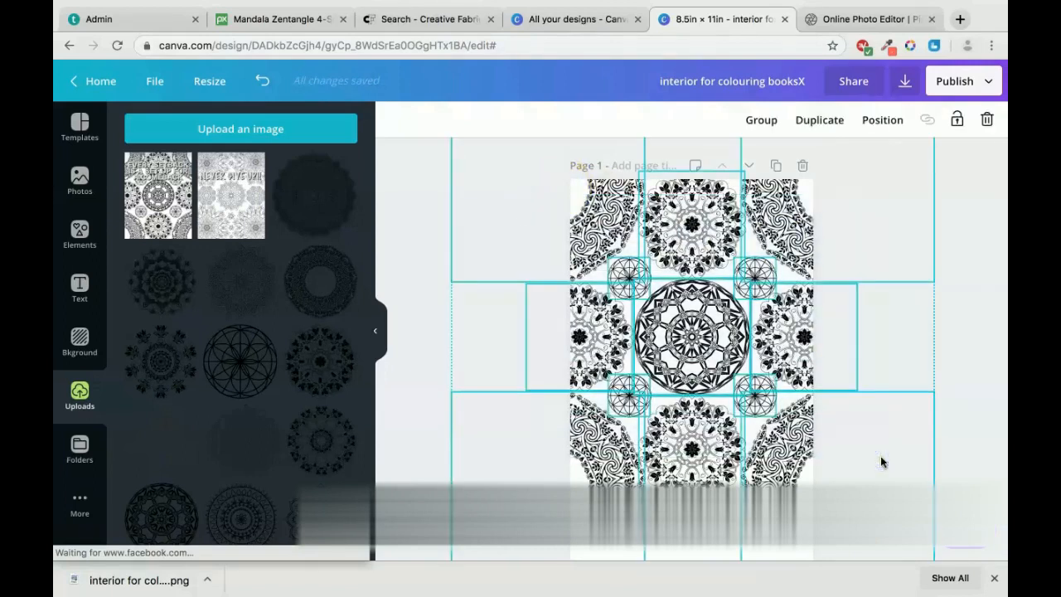
pyautogui.press('Delete')
pyautogui.moveTo(554, 190); pyautogui.dragTo(595, 468)
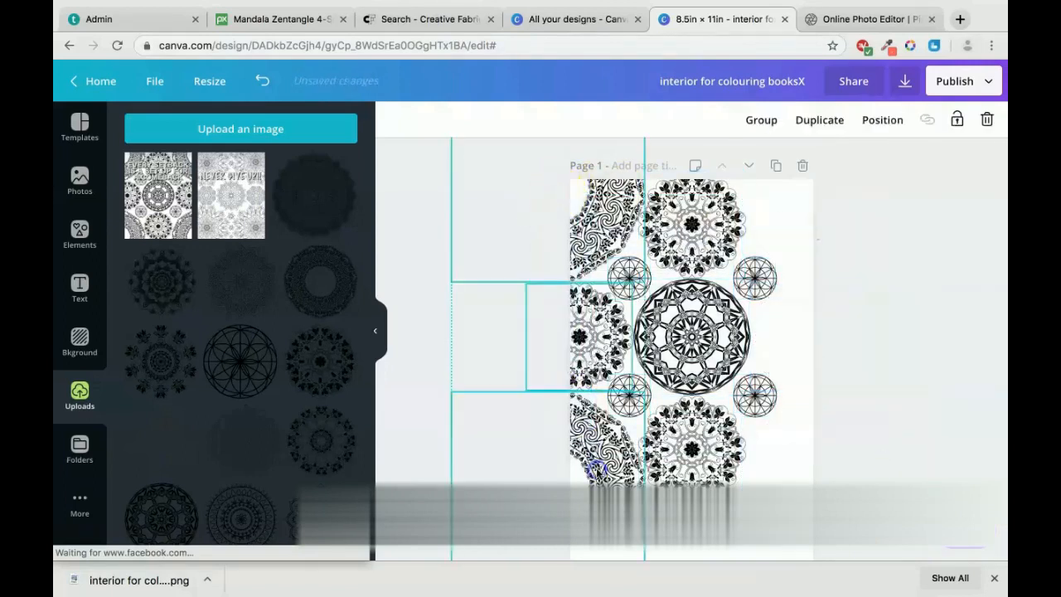
pyautogui.press('Delete')
pyautogui.moveTo(580, 422); pyautogui.dragTo(831, 429)
pyautogui.press('Delete')
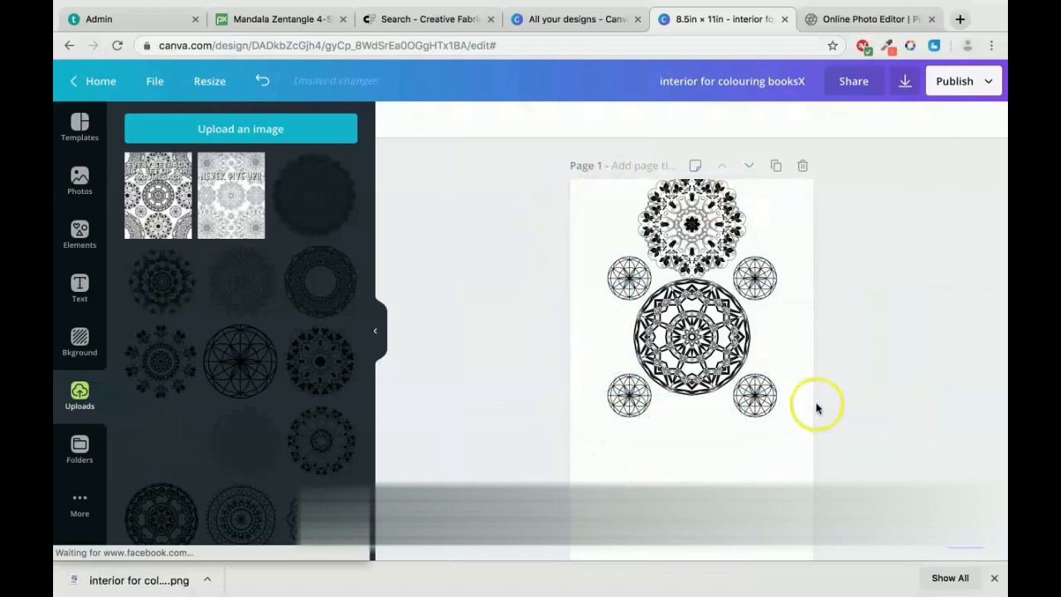
# Step: Delete the small circular mandalas around the large central mandala on page 1
pyautogui.moveTo(603, 404); pyautogui.dragTo(604, 402)
pyautogui.press('Delete')
pyautogui.moveTo(744, 252); pyautogui.dragTo(835, 268)
pyautogui.press('Delete')
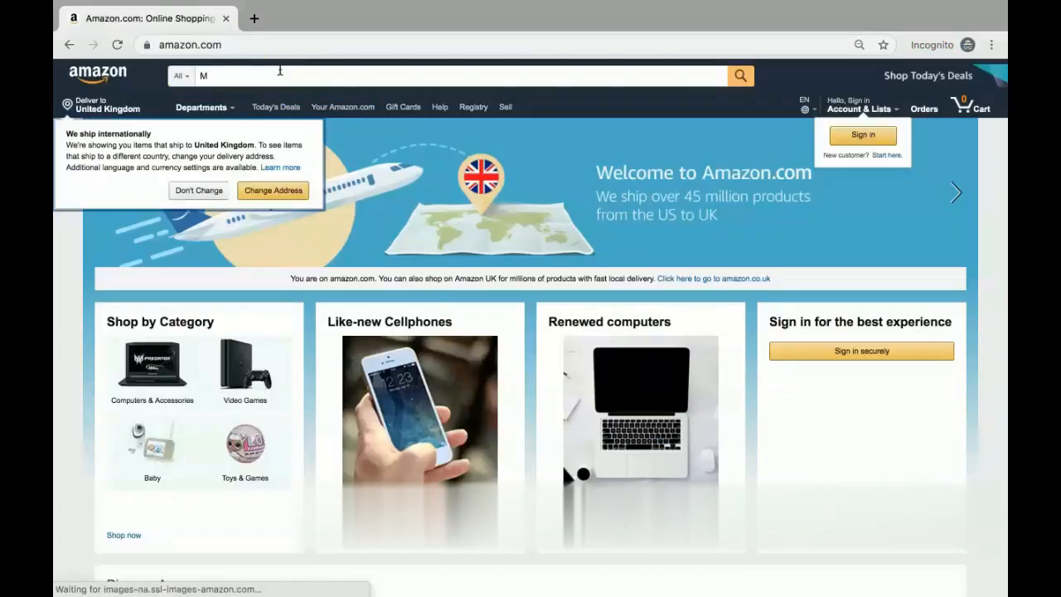
# Step: Search Amazon for MANDALA COLOURING BOOK and look through the covers and prices in the results
pyautogui.write('ANDALA COLOURING BOOK')
pyautogui.press('Return')
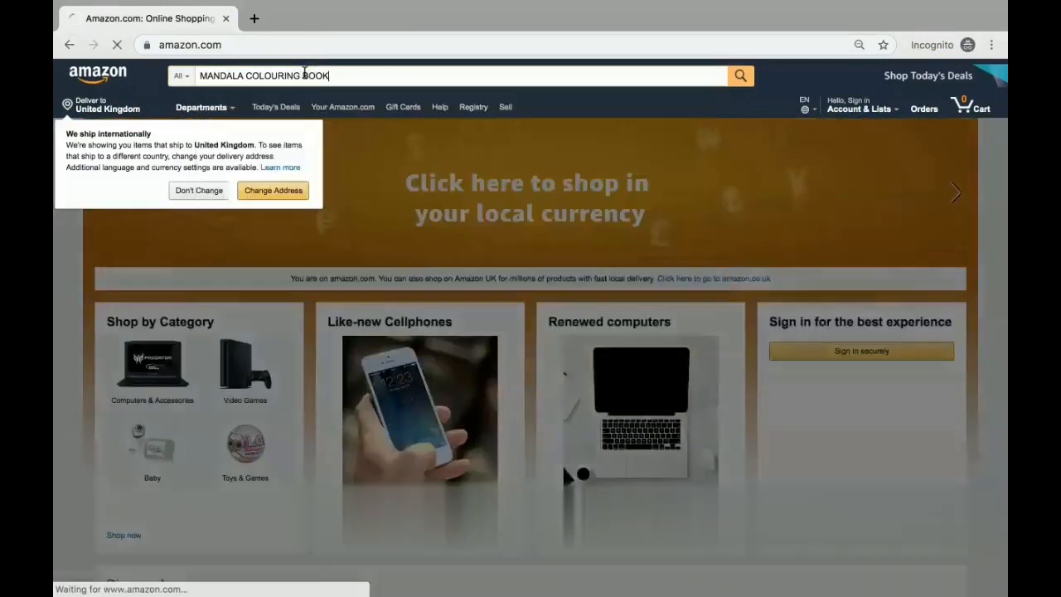
pyautogui.scroll(-3, 507, 423)
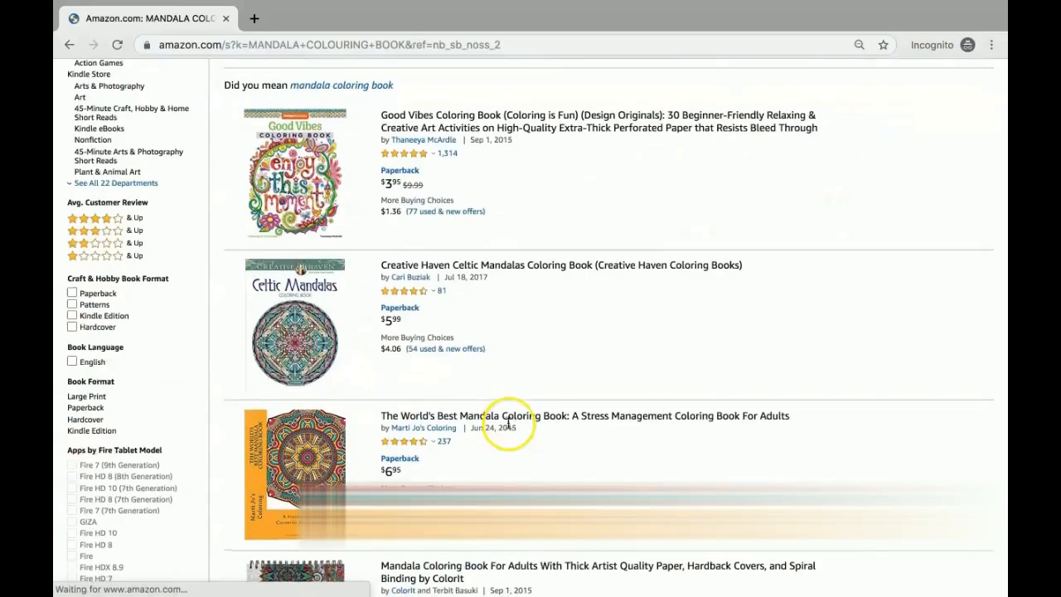
pyautogui.scroll(-7, 508, 423)
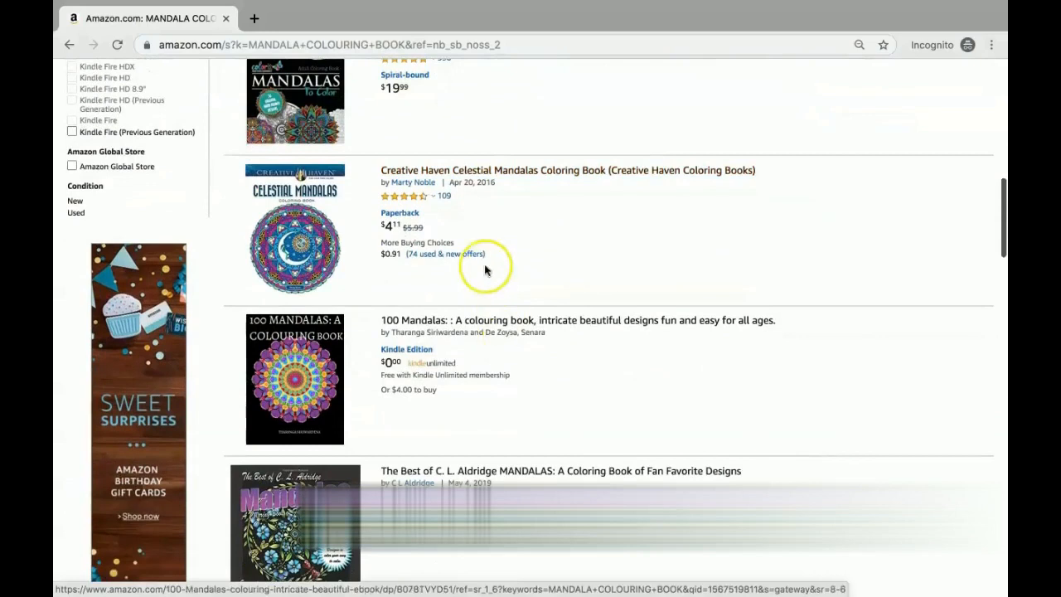
pyautogui.scroll(1, 485, 301)
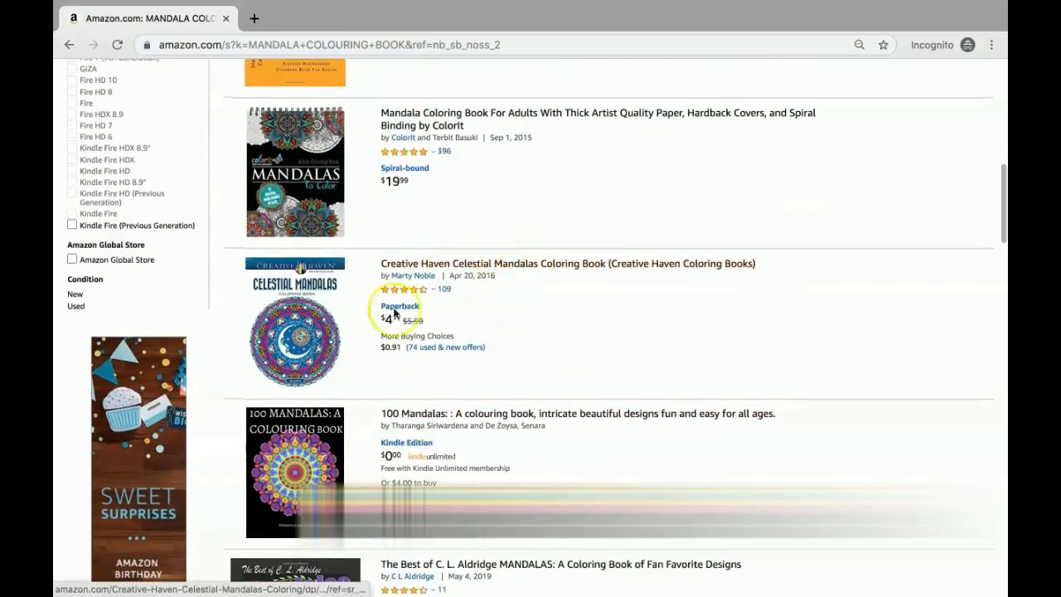
pyautogui.scroll(1, 305, 325)
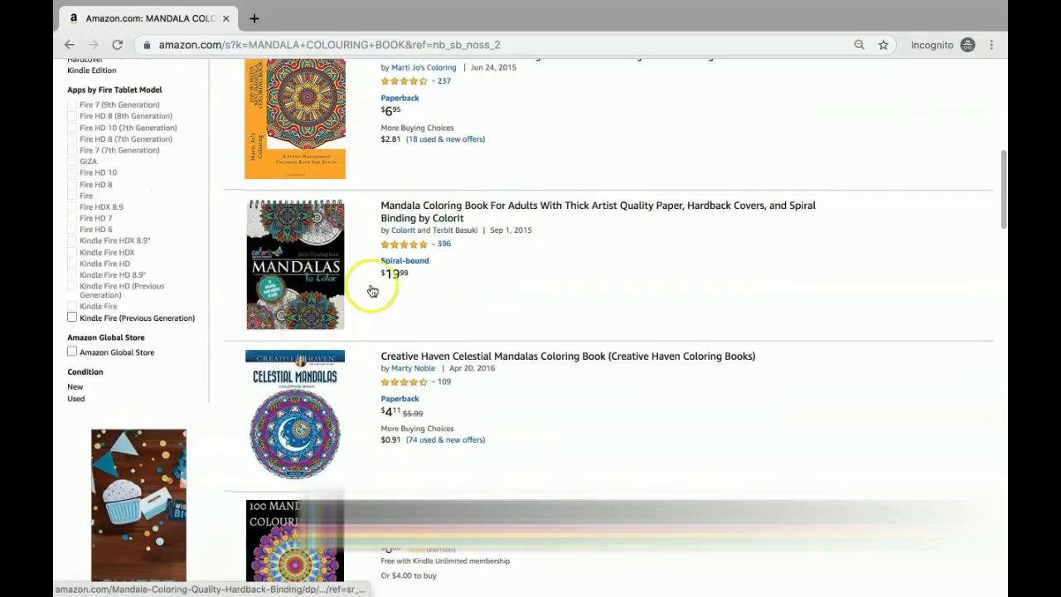
pyautogui.scroll(1, 433, 265)
pyautogui.scroll(1, 418, 295)
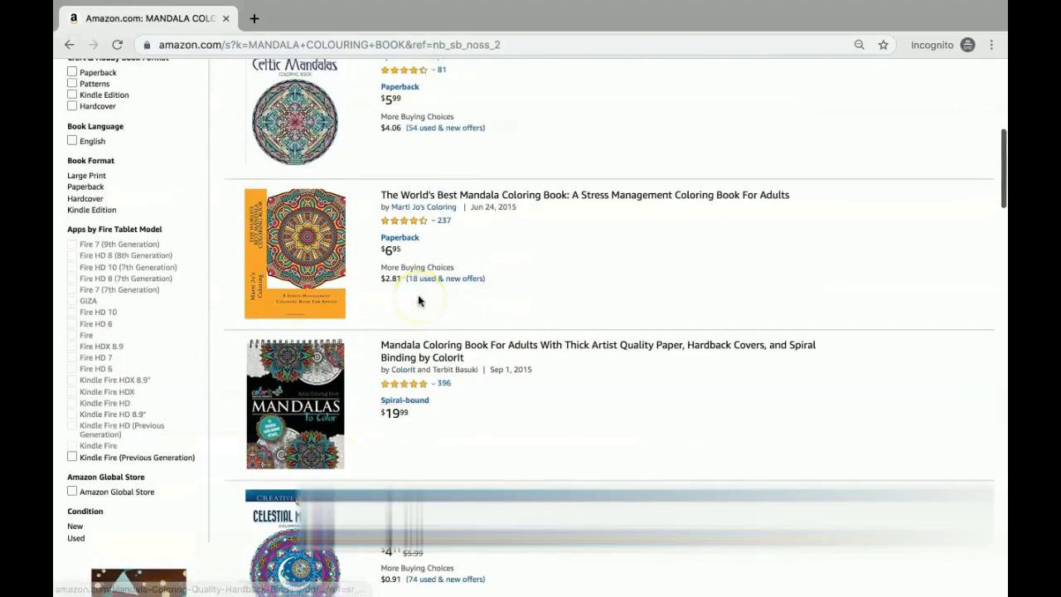
pyautogui.scroll(1, 417, 294)
# Step: Open The World's Best Mandala Coloring Book and look through the preview of its inside pages
pyautogui.click(310, 328)
pyautogui.click(182, 289)
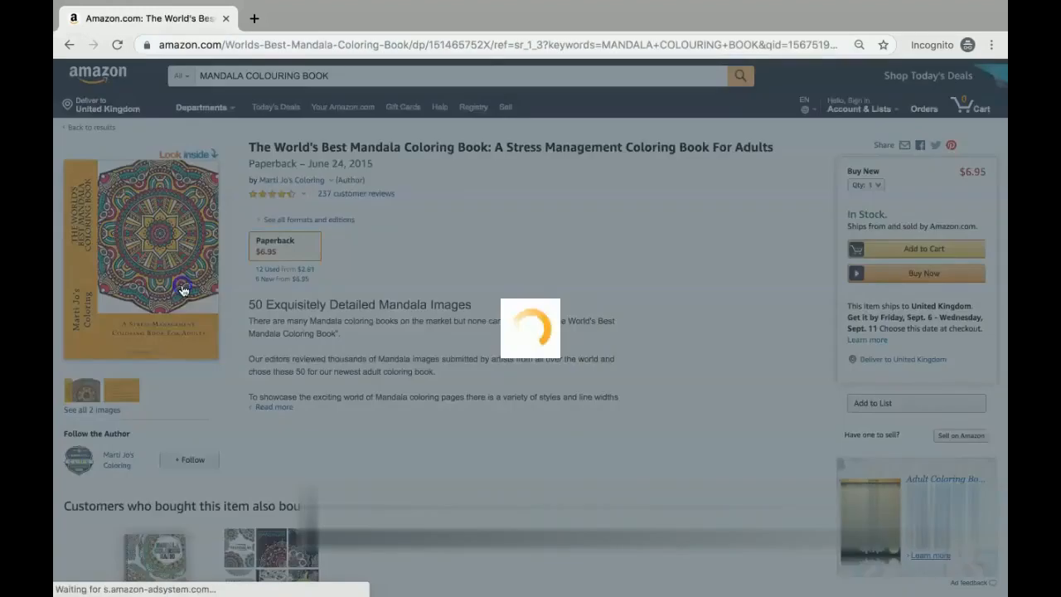
pyautogui.scroll(-3, 455, 346)
pyautogui.scroll(-6, 455, 347)
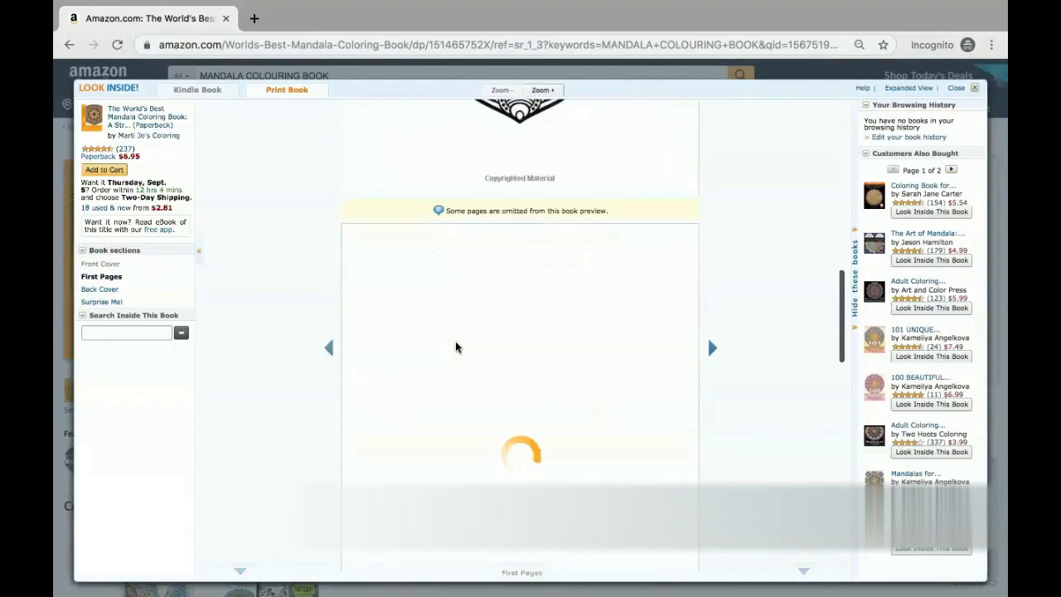
pyautogui.scroll(-5, 455, 347)
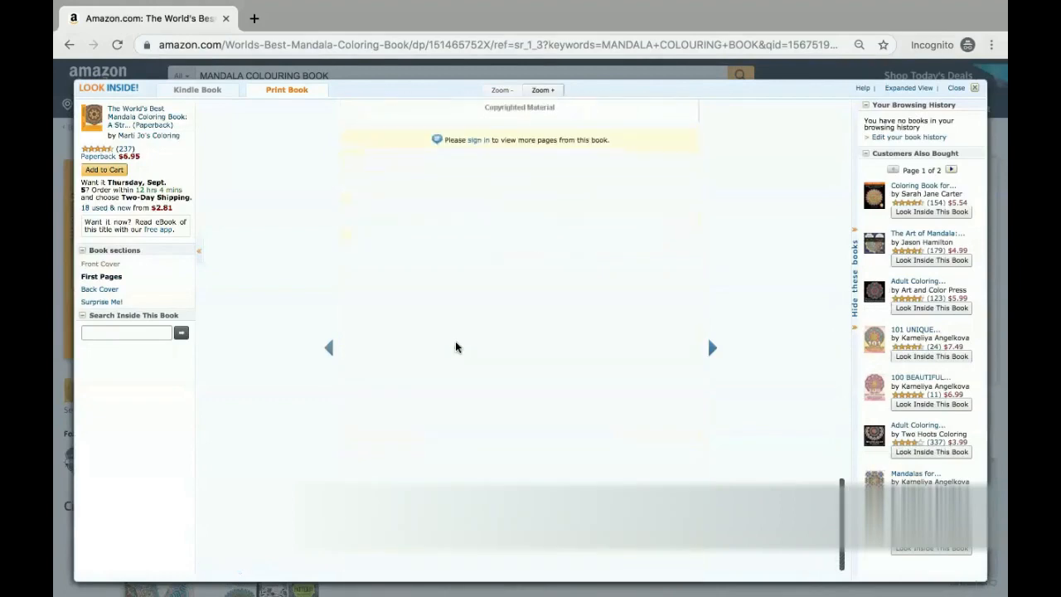
pyautogui.scroll(6, 455, 346)
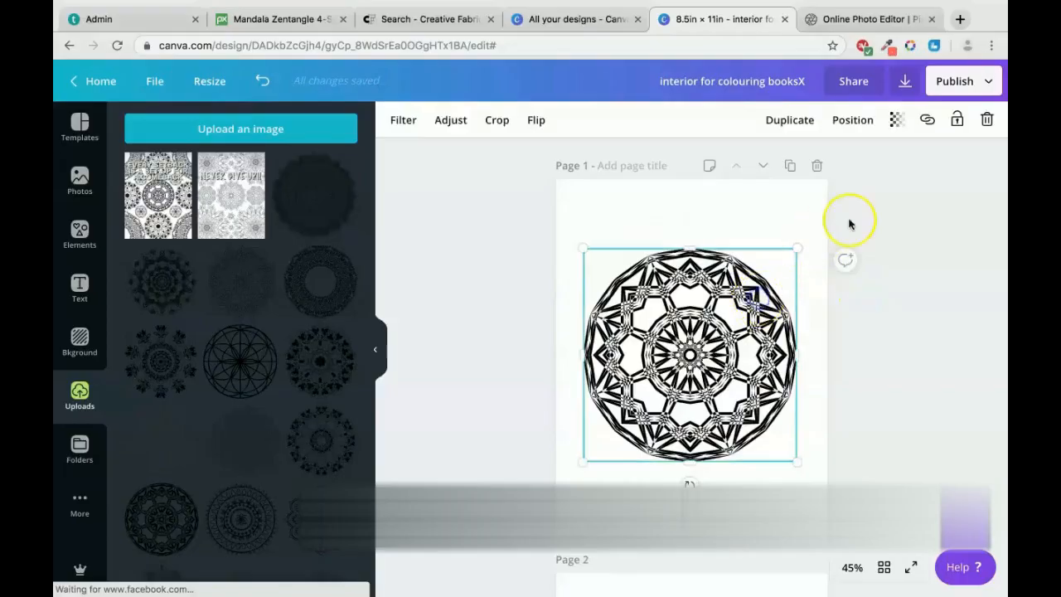
# Step: Back in Canva, duplicate page 1 and replace the copy's mandala with the uploaded one that has an outer ring of separate flowers
pyautogui.click(848, 209)
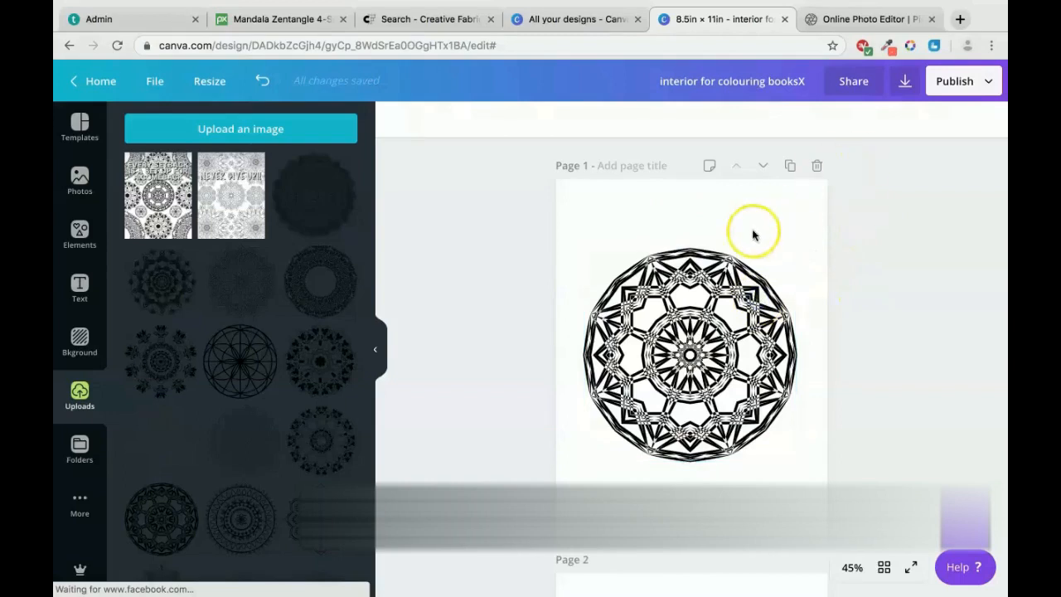
pyautogui.click(790, 166)
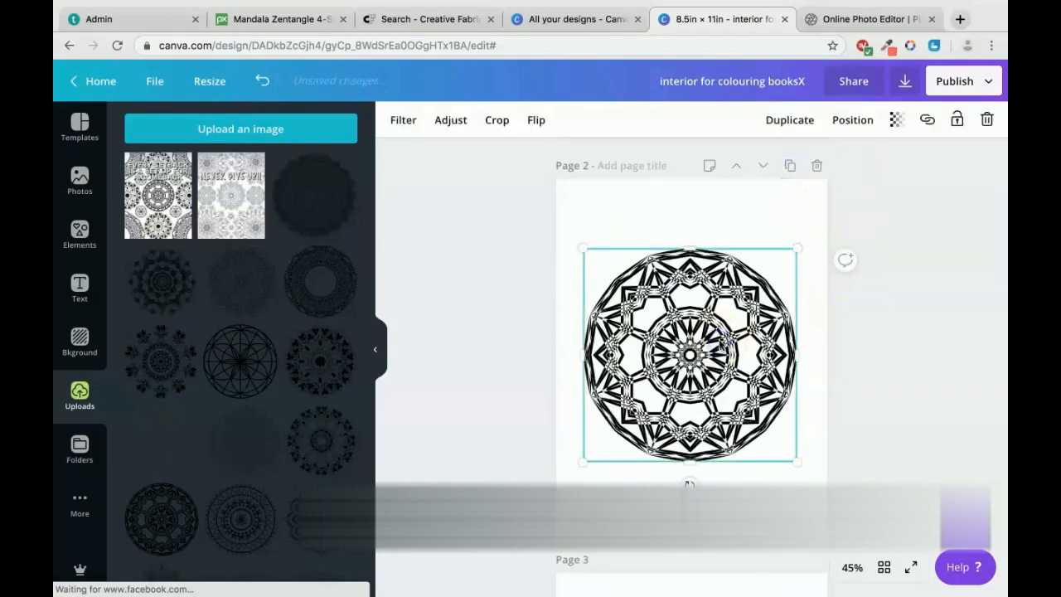
pyautogui.press('Delete')
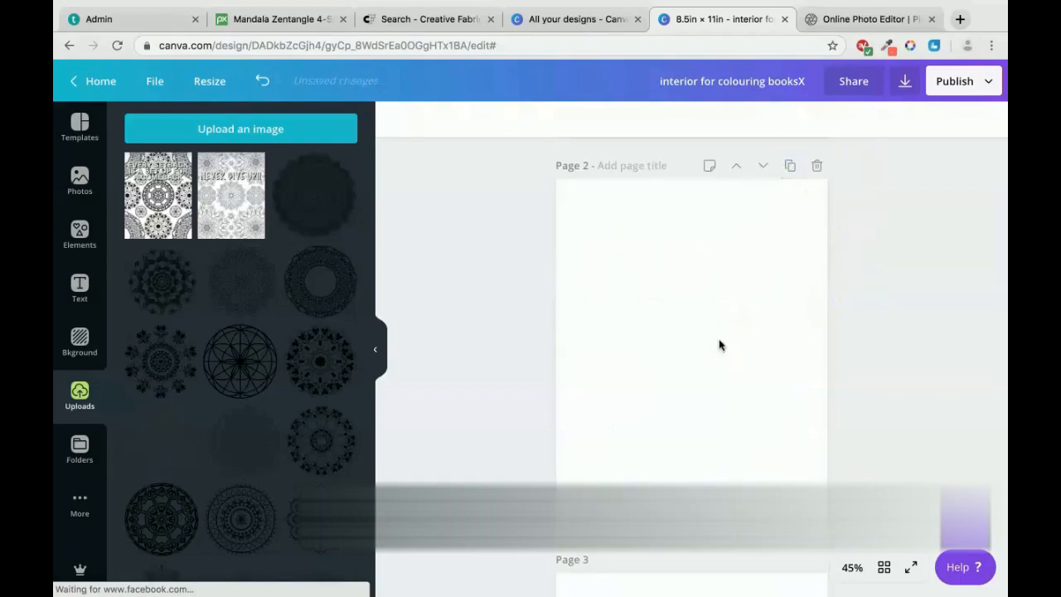
pyautogui.scroll(-1, 293, 393)
pyautogui.click(296, 385)
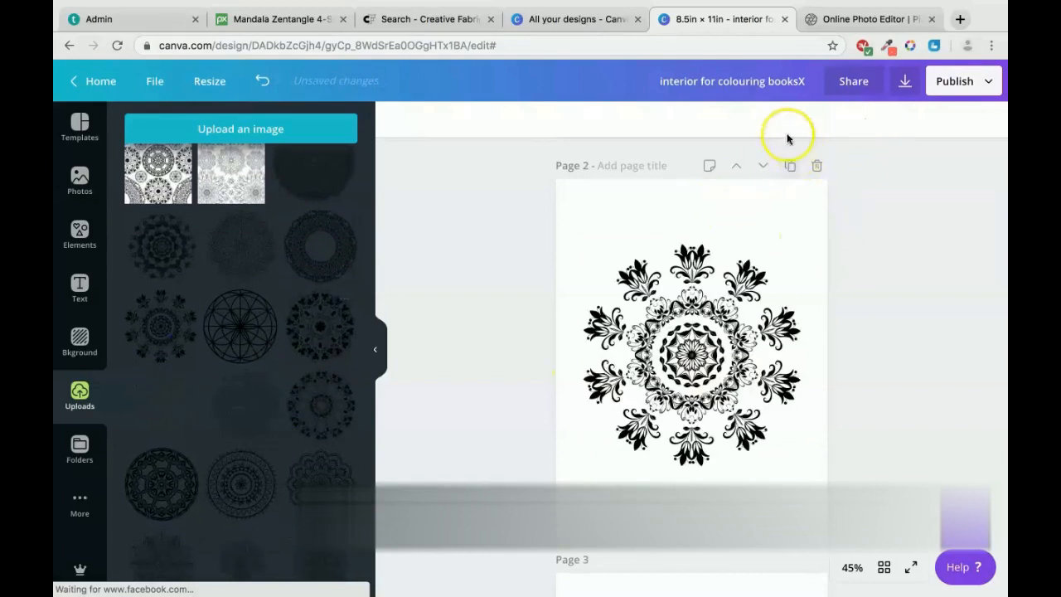
# Step: Duplicate page 2, replace the mandala on the copy with the uploaded layered-petal mandala, and tilt it slightly clockwise
pyautogui.click(790, 168)
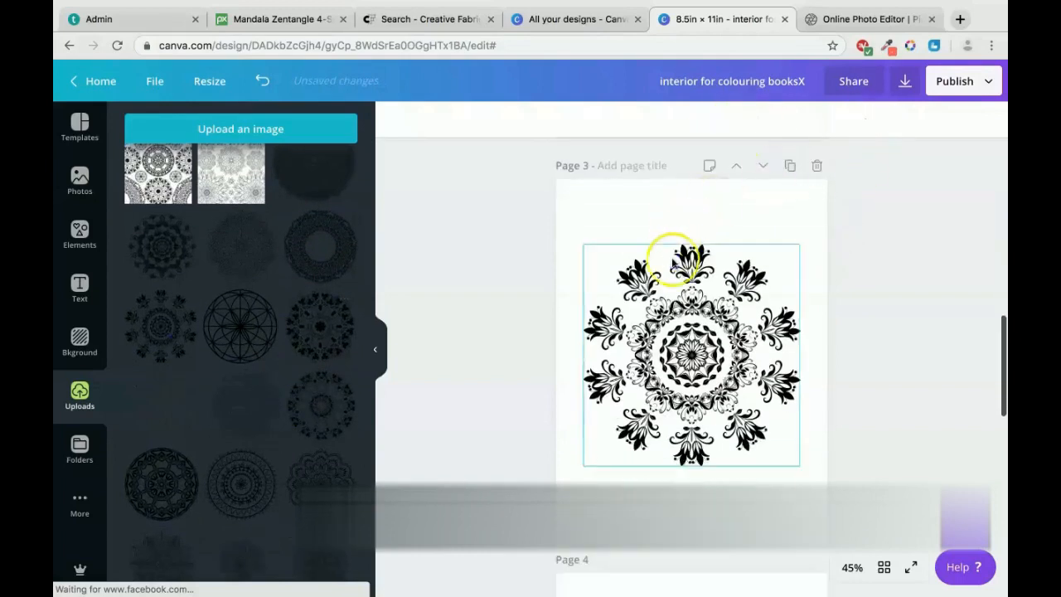
pyautogui.click(673, 261)
pyautogui.press('Delete')
pyautogui.scroll(-3, 293, 382)
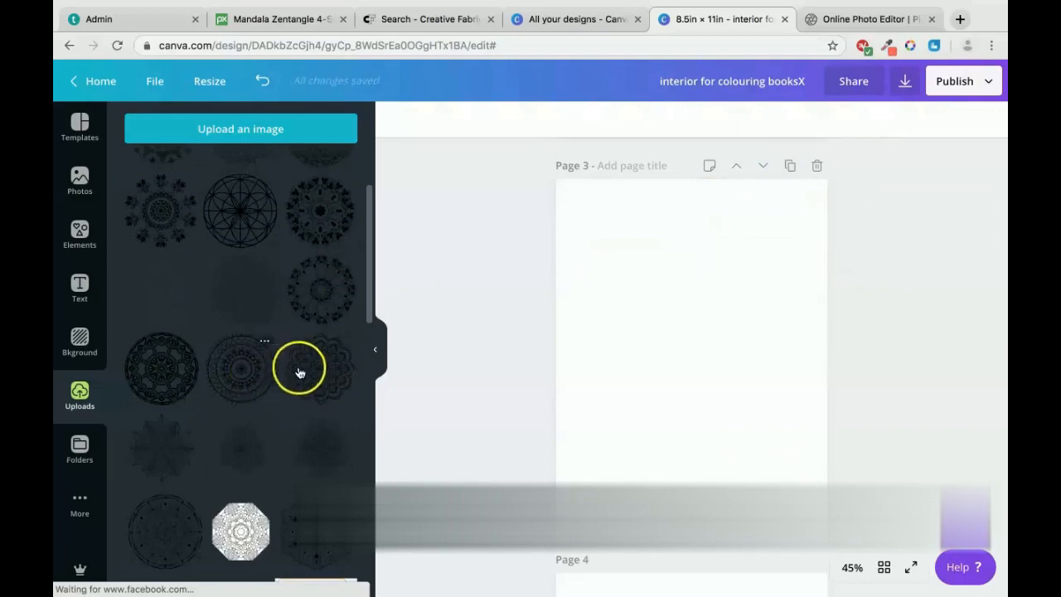
pyautogui.click(302, 372)
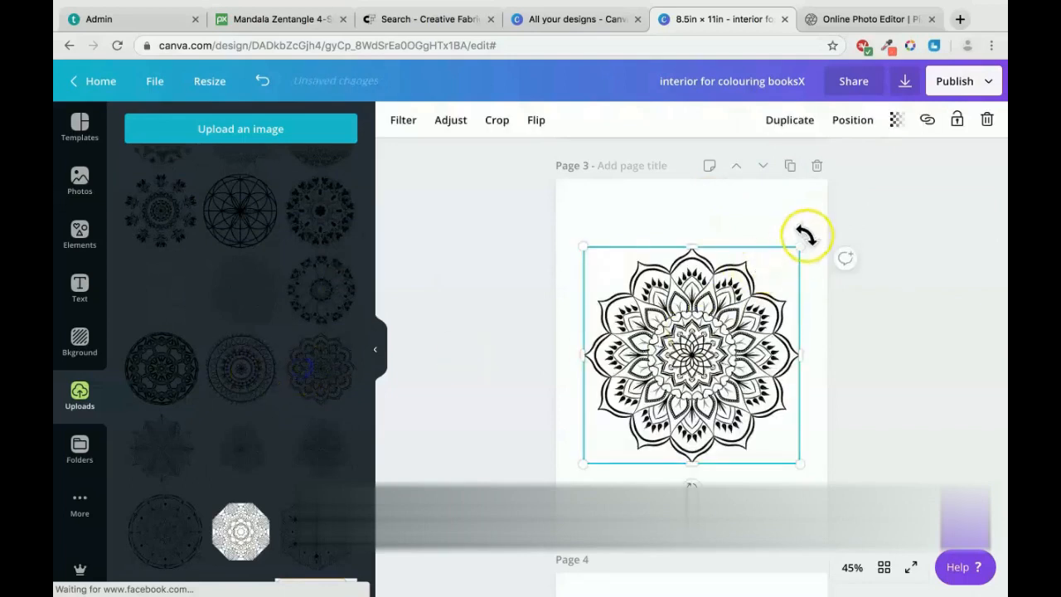
pyautogui.moveTo(803, 240); pyautogui.dragTo(824, 232)
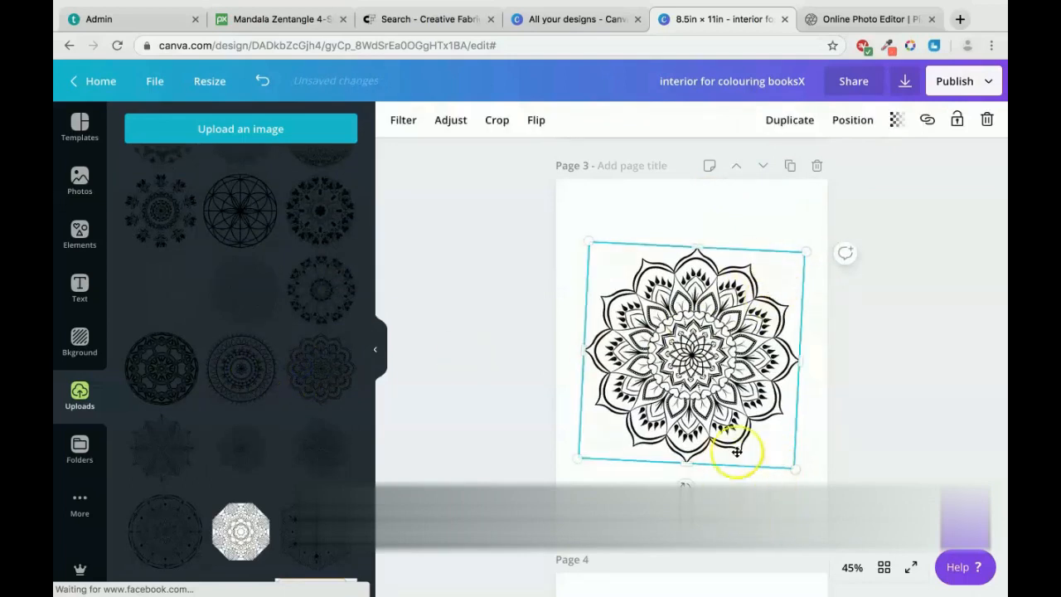
# Step: Duplicate page 3, replace the mandala on the copy with another uploaded mandala, then enlarge and reposition it on the page
pyautogui.click(925, 373)
pyautogui.click(750, 294)
pyautogui.click(790, 168)
pyautogui.click(798, 305)
pyautogui.press('Delete')
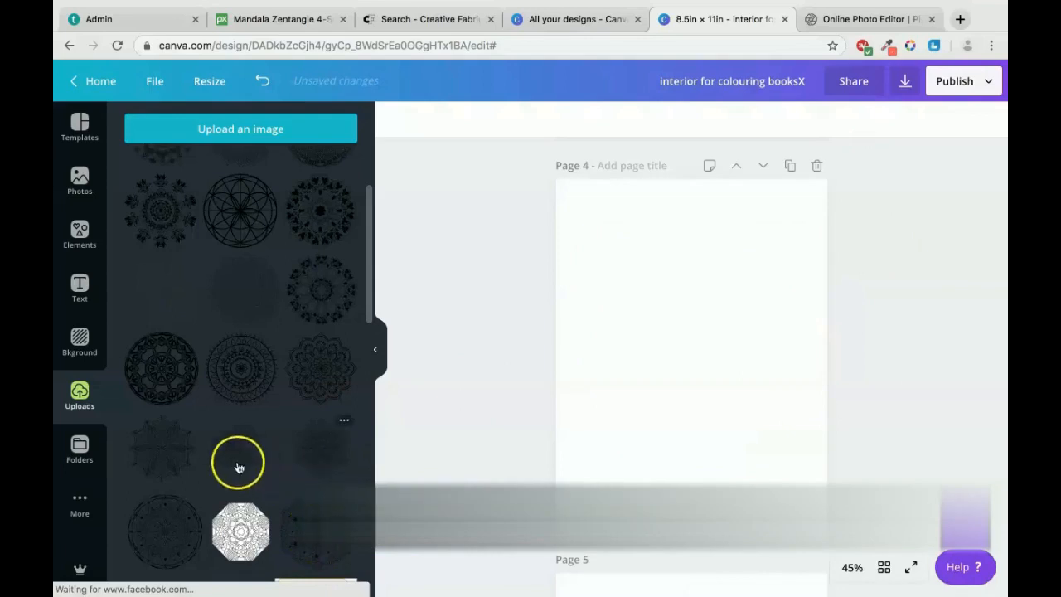
pyautogui.click(313, 455)
pyautogui.moveTo(791, 253); pyautogui.dragTo(847, 208)
pyautogui.moveTo(705, 315); pyautogui.dragTo(687, 346)
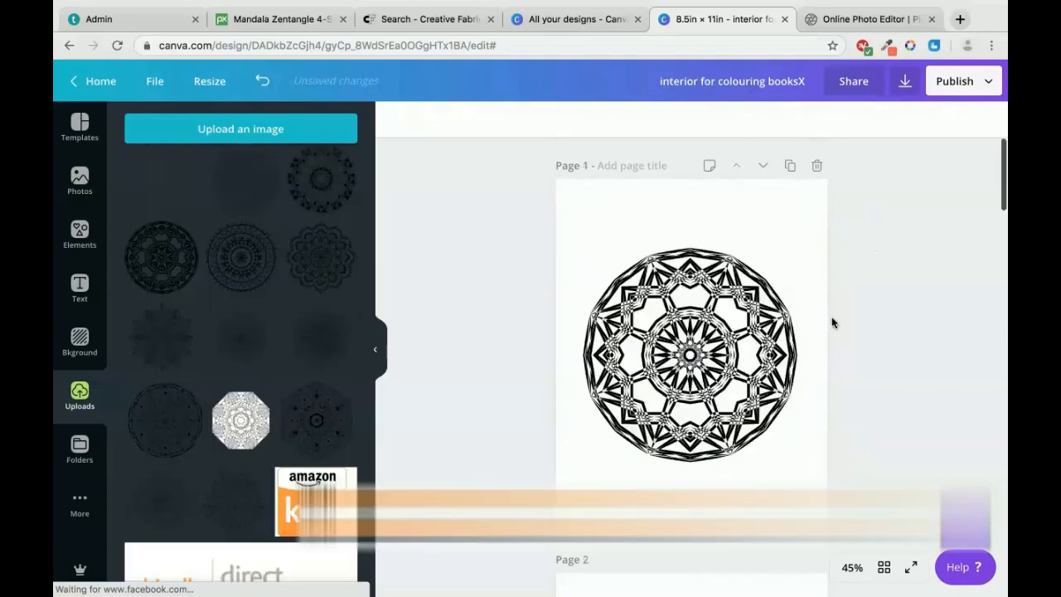
# Step: Switch to Amazon and check the Creative Haven Celtic Mandalas Coloring Book's product details and the preview of its inside pages
pyautogui.scroll(-18, 833, 322)
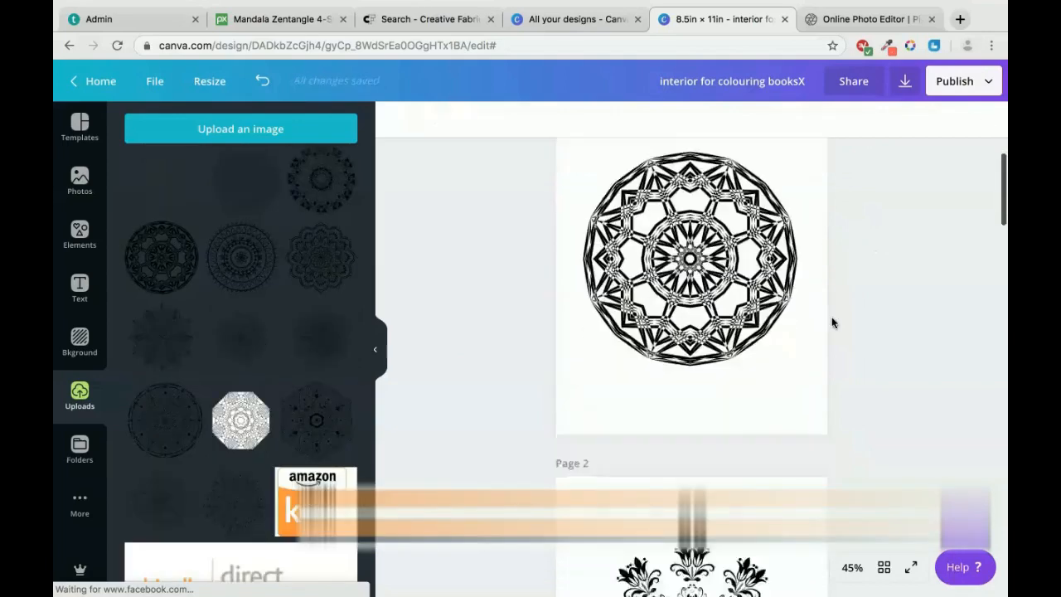
pyautogui.click(870, 19)
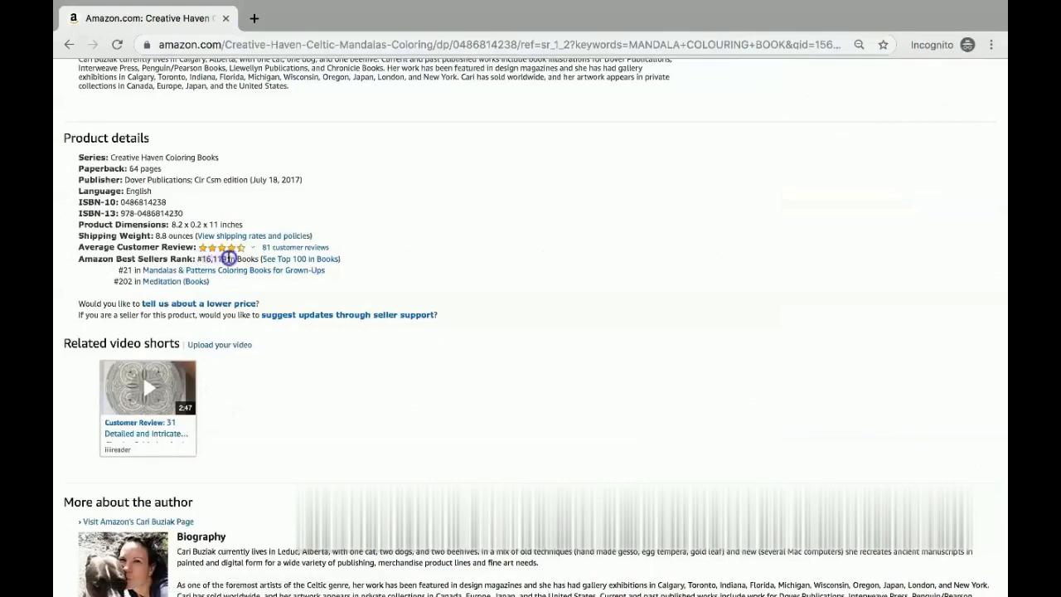
pyautogui.scroll(20, 207, 258)
pyautogui.click(212, 260)
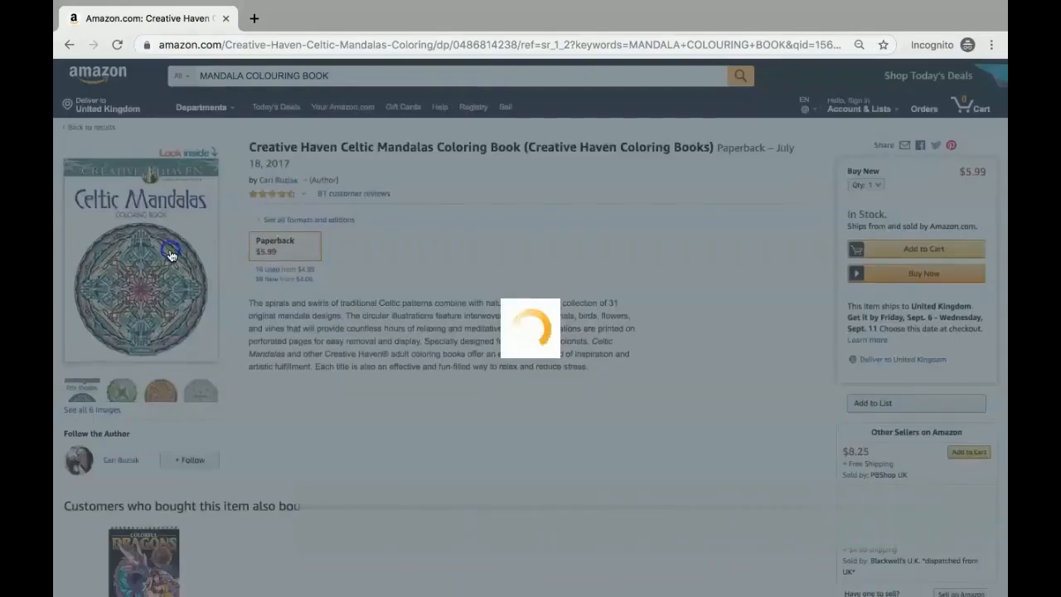
pyautogui.scroll(-5, 462, 324)
pyautogui.scroll(-10, 461, 326)
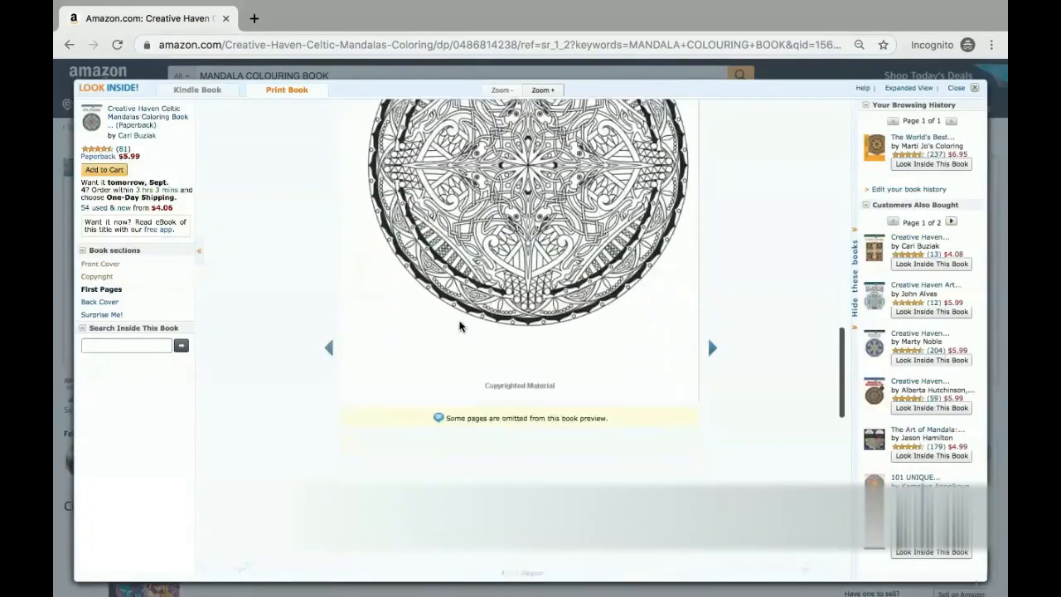
pyautogui.scroll(-3, 461, 326)
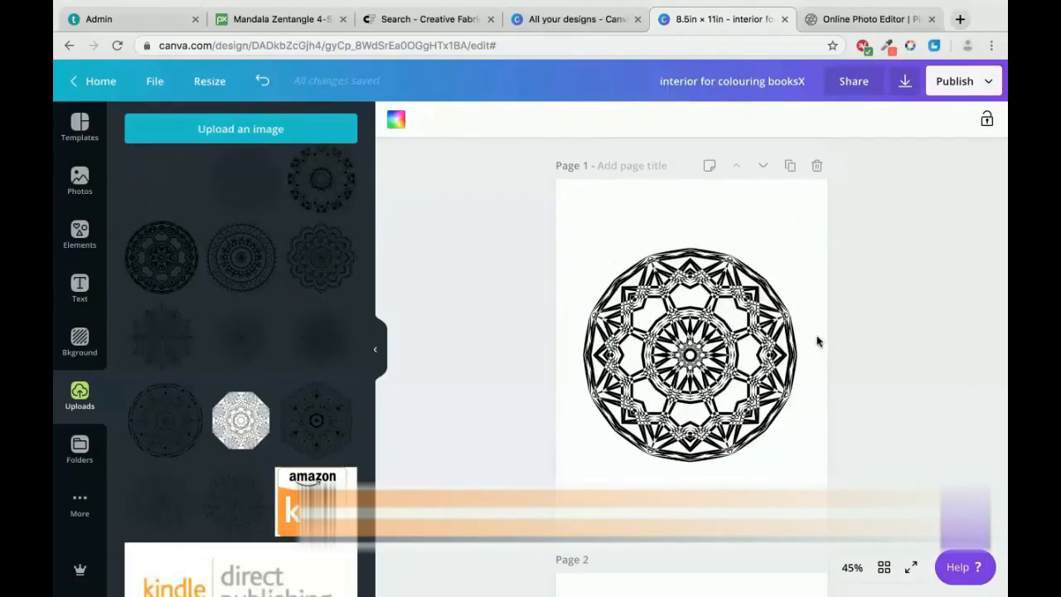
# Step: Back in Canva, duplicate the framed NEVER GIVE UP!! page at the end of the design
pyautogui.click(804, 333)
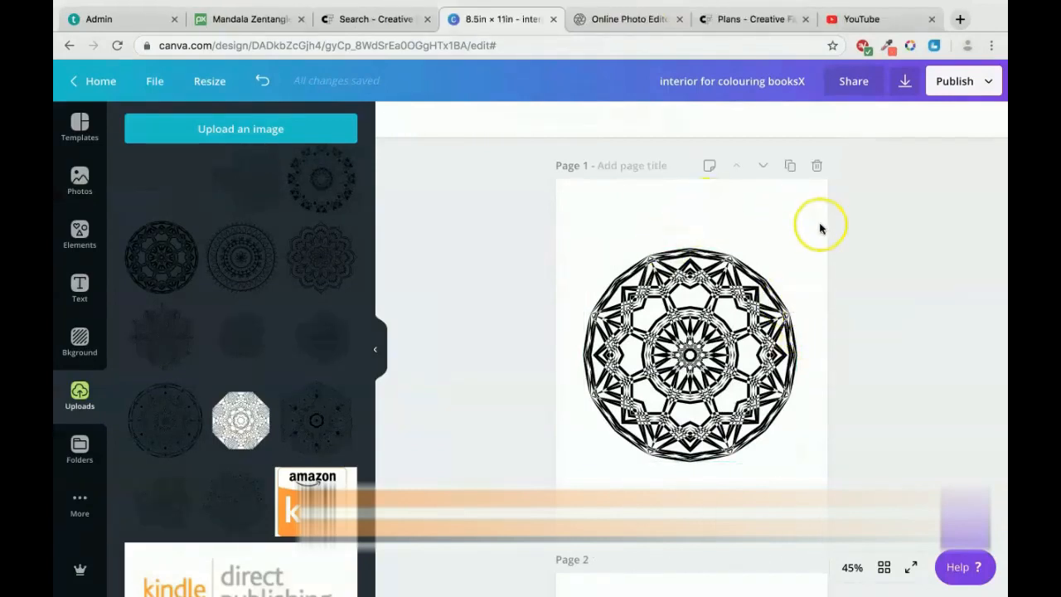
pyautogui.scroll(-6, 820, 228)
pyautogui.scroll(-15, 819, 227)
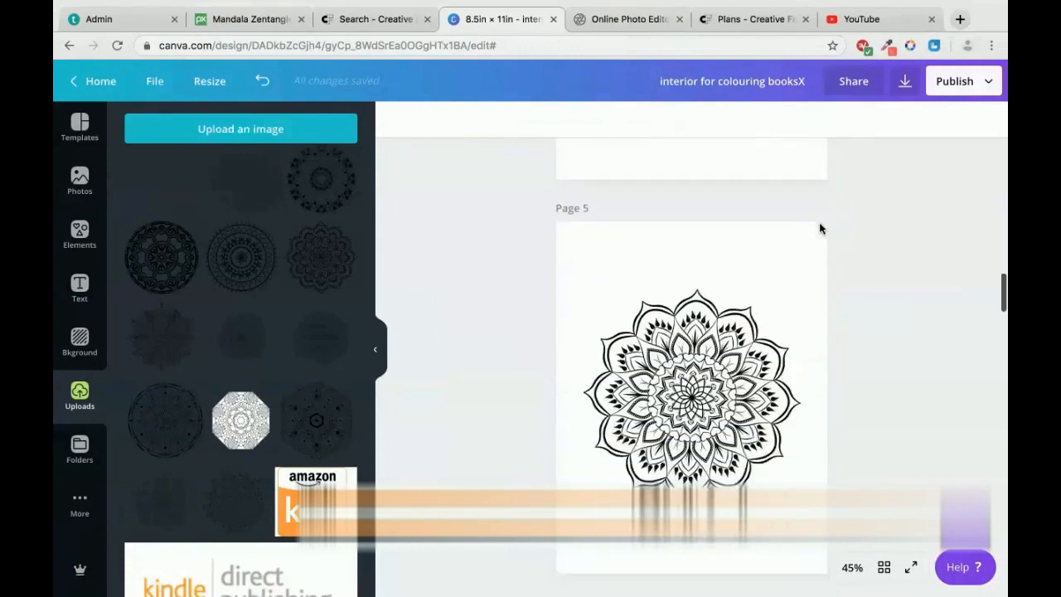
pyautogui.scroll(-20, 820, 227)
pyautogui.scroll(-15, 819, 229)
pyautogui.scroll(-15, 818, 229)
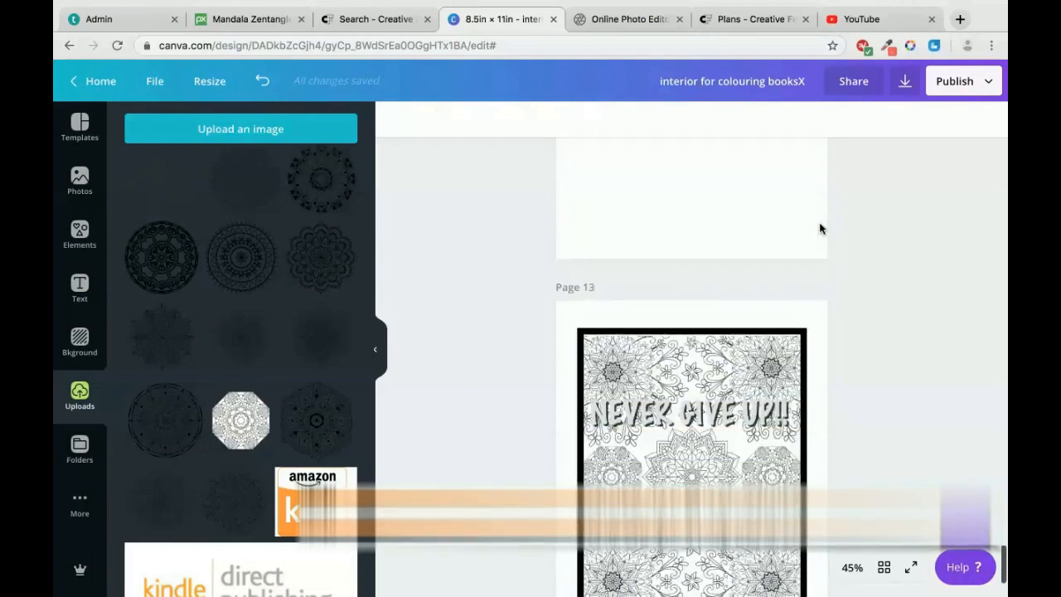
pyautogui.scroll(-2, 819, 229)
pyautogui.click(789, 160)
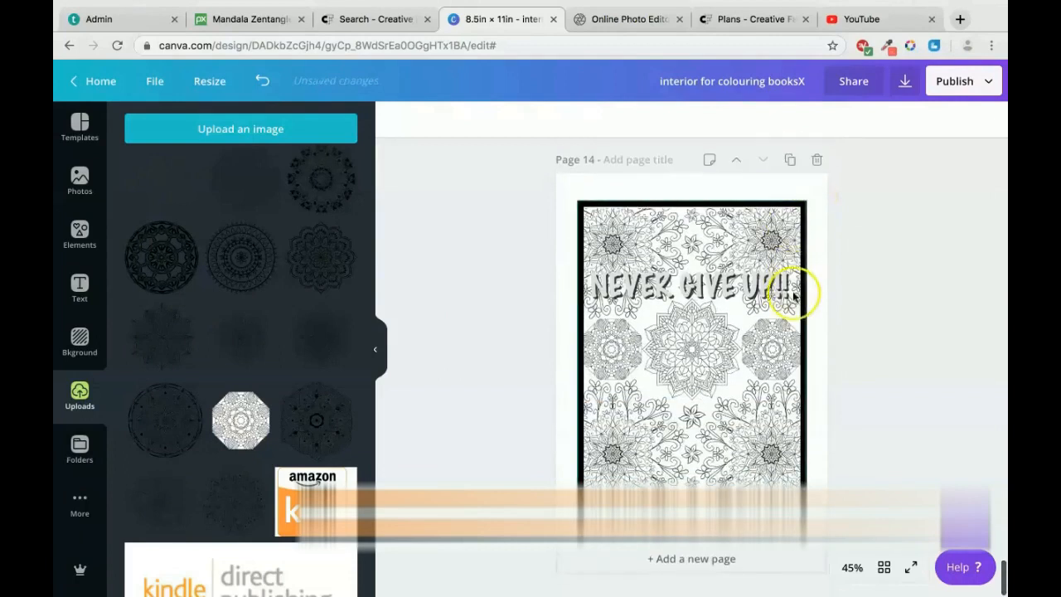
# Step: Duplicate page 14 and clear the framed NEVER GIVE UP!! artwork to make page 15 a blank page at the end of the design
pyautogui.click(561, 265)
pyautogui.press('Delete')
pyautogui.click(791, 159)
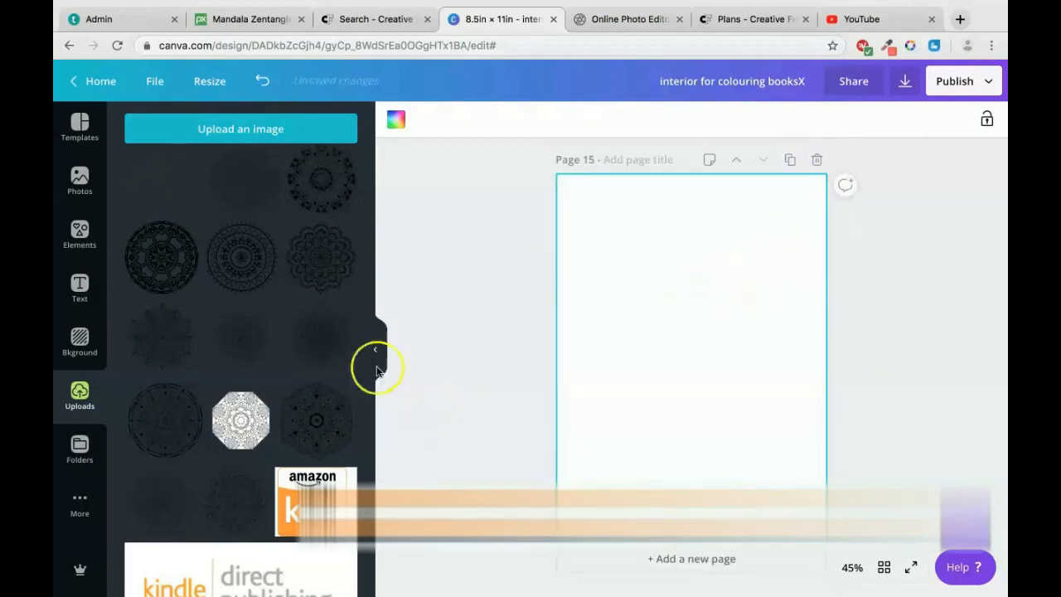
pyautogui.click(332, 342)
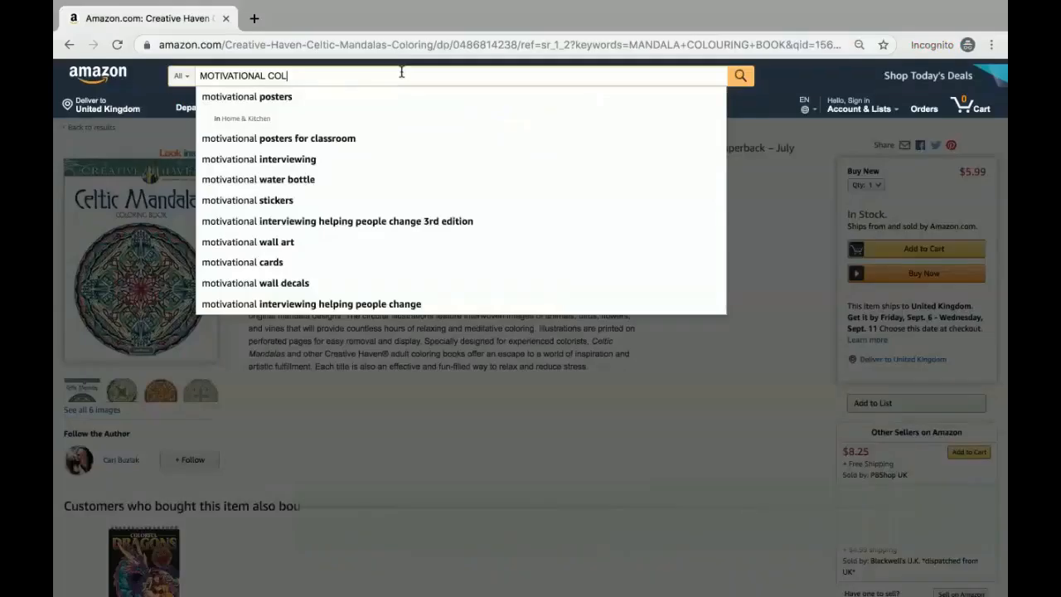
# Step: Switch to Amazon and search for "motivational coloring book for adult"
pyautogui.write('OUR')
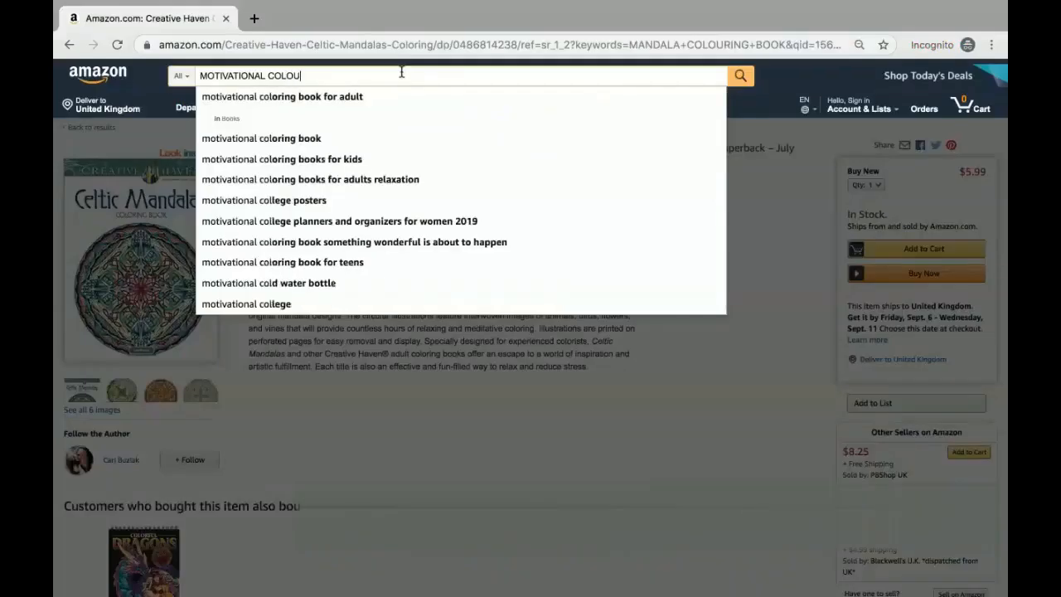
pyautogui.press('Down')
pyautogui.press('Return')
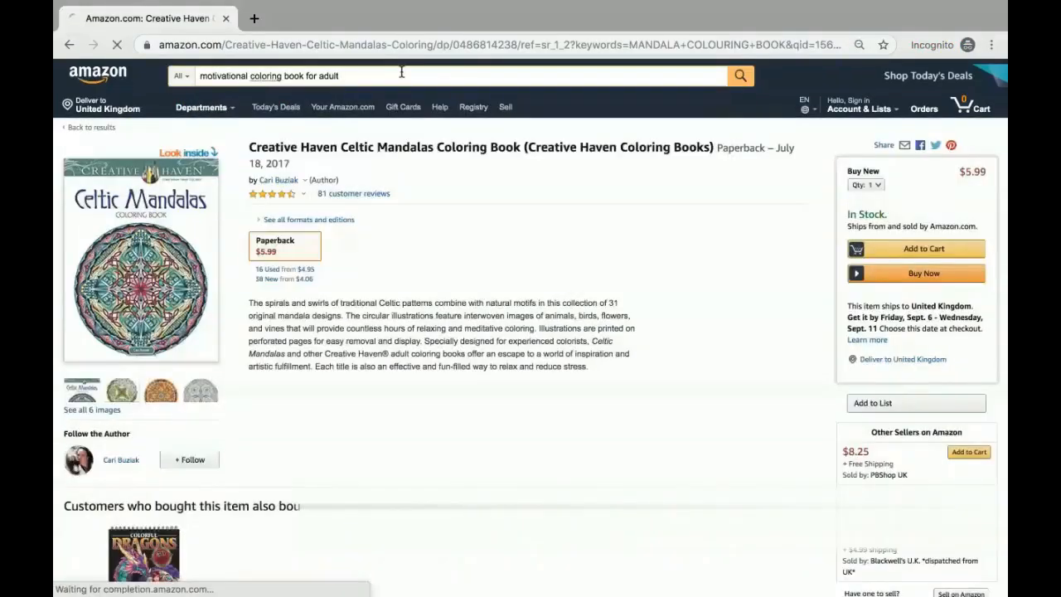
pyautogui.scroll(-2, 526, 142)
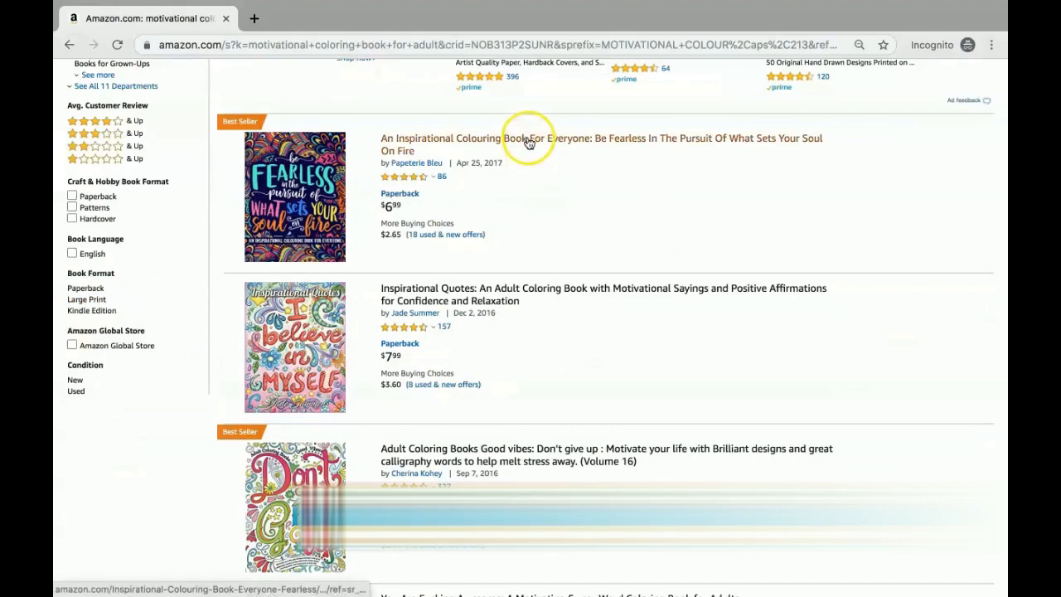
# Step: Open An Inspirational Colouring Book For Everyone, check its product details, and return to the search results
pyautogui.click(527, 142)
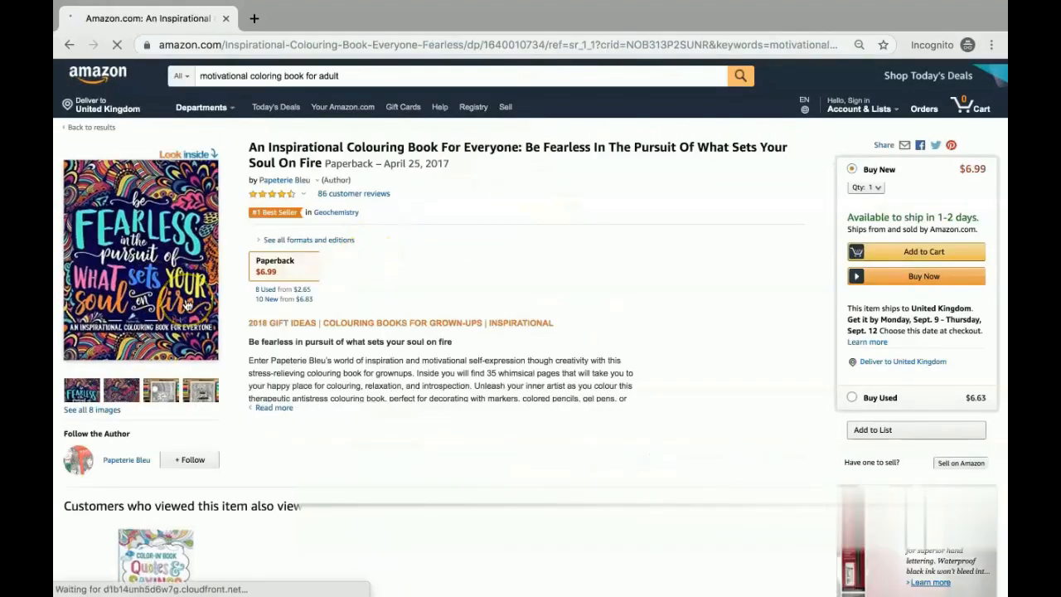
pyautogui.scroll(-15, 174, 299)
pyautogui.scroll(1, 187, 305)
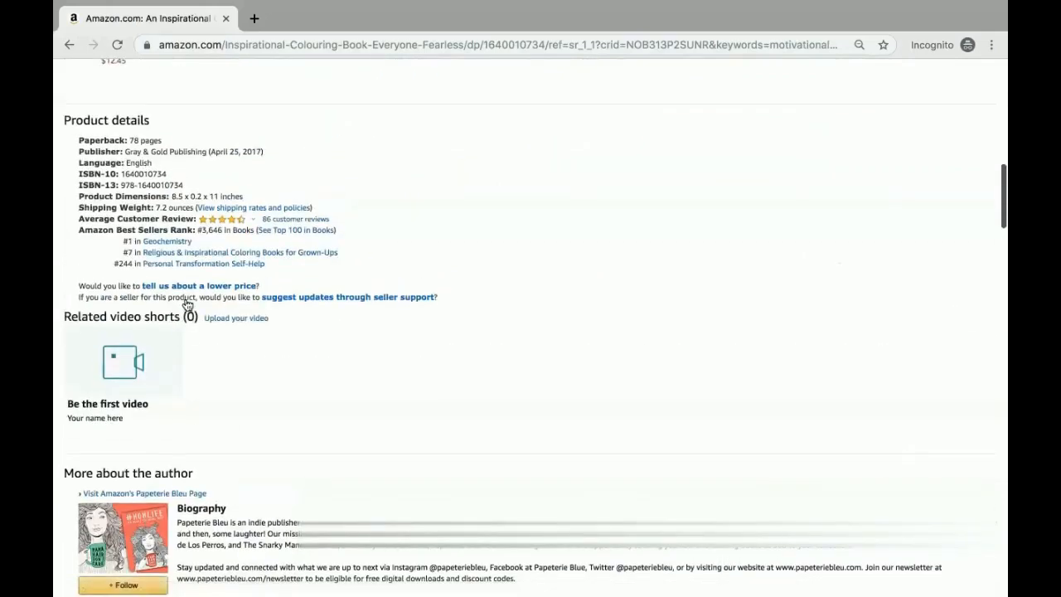
pyautogui.hscroll(-5, 187, 305)
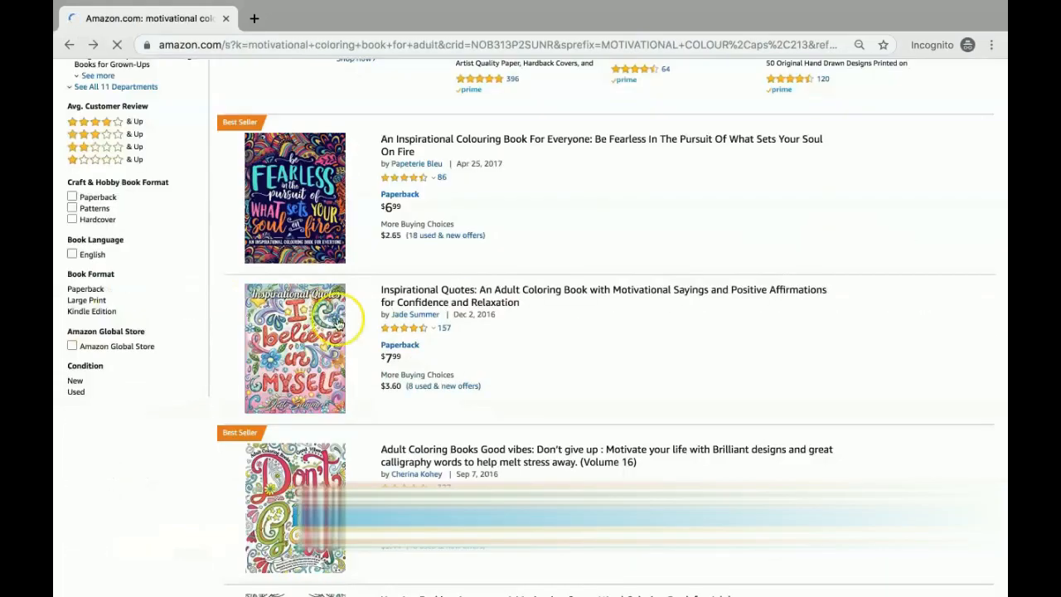
# Step: Open Inspirational Quotes: An Adult Coloring Book and check its page count, dimensions and best sellers rank
pyautogui.scroll(-2, 337, 324)
pyautogui.scroll(-2, 395, 289)
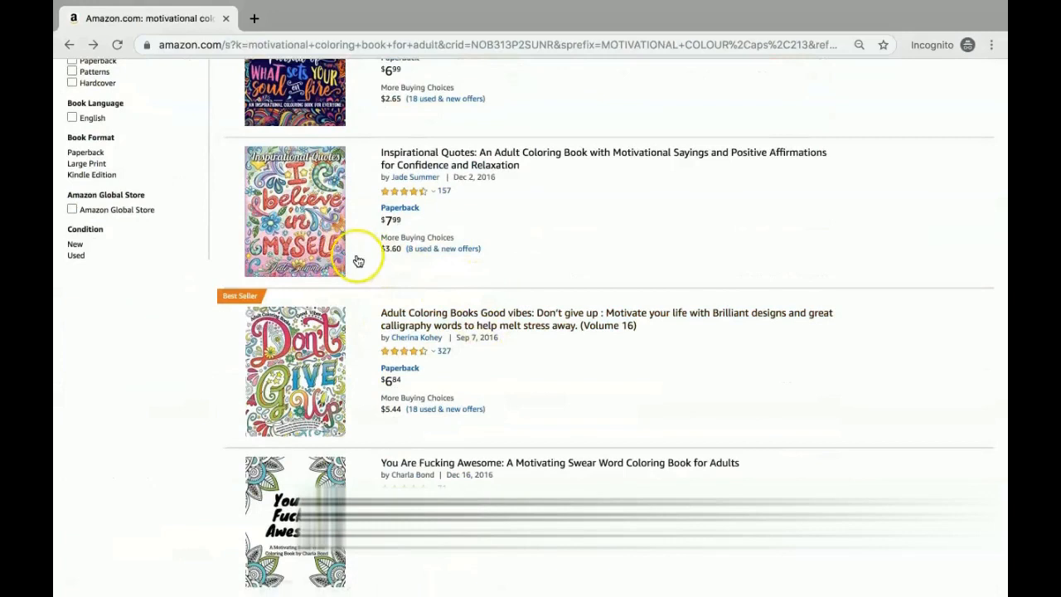
pyautogui.scroll(-10, 440, 275)
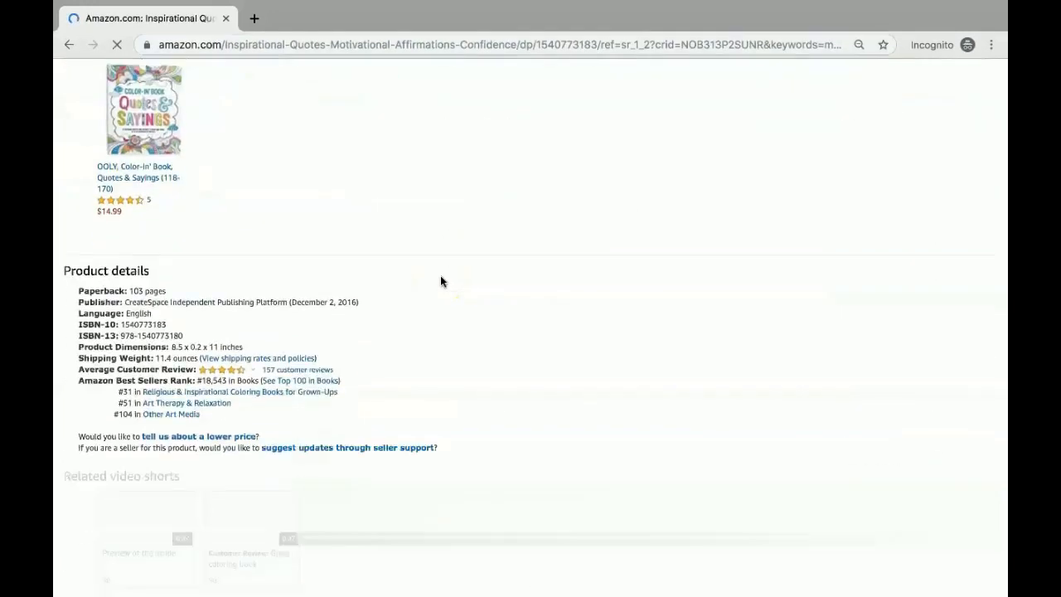
pyautogui.scroll(-3, 441, 280)
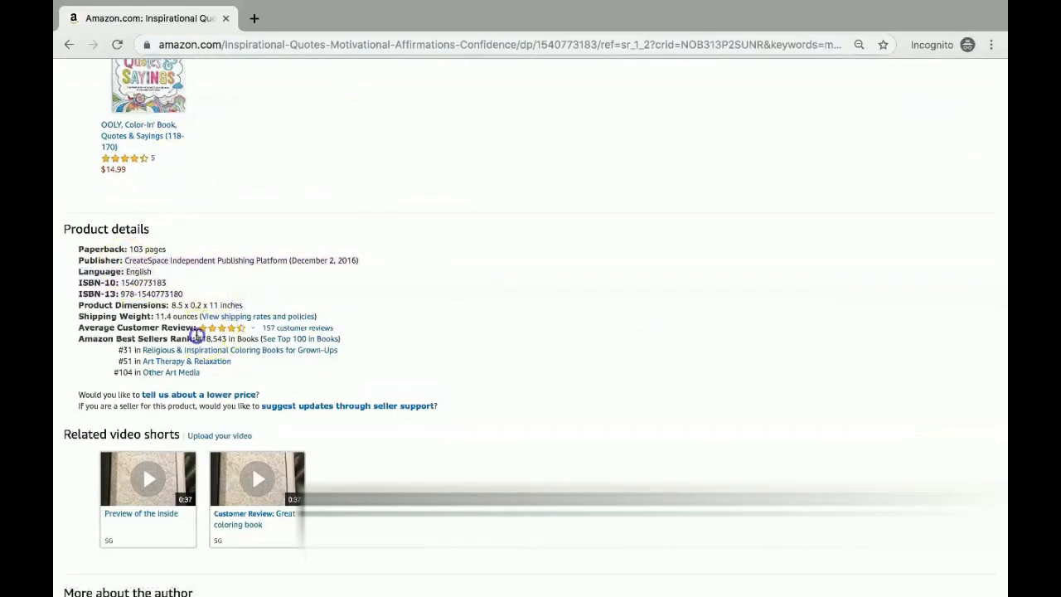
pyautogui.scroll(15, 246, 338)
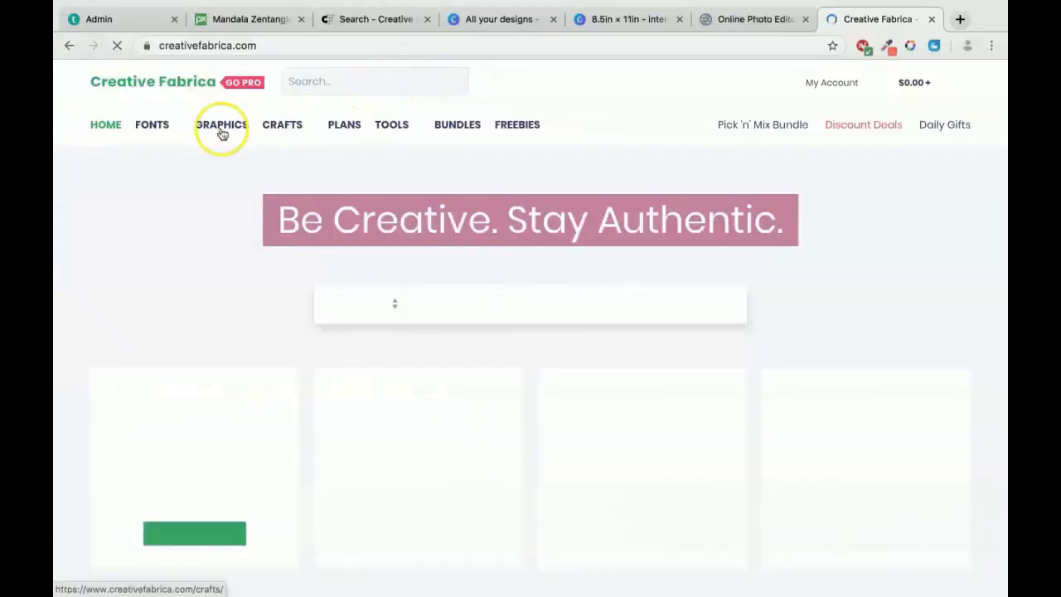
# Step: Switch to Creative Fabrica and browse the Script & Handwritten fonts
pyautogui.moveTo(159, 133)
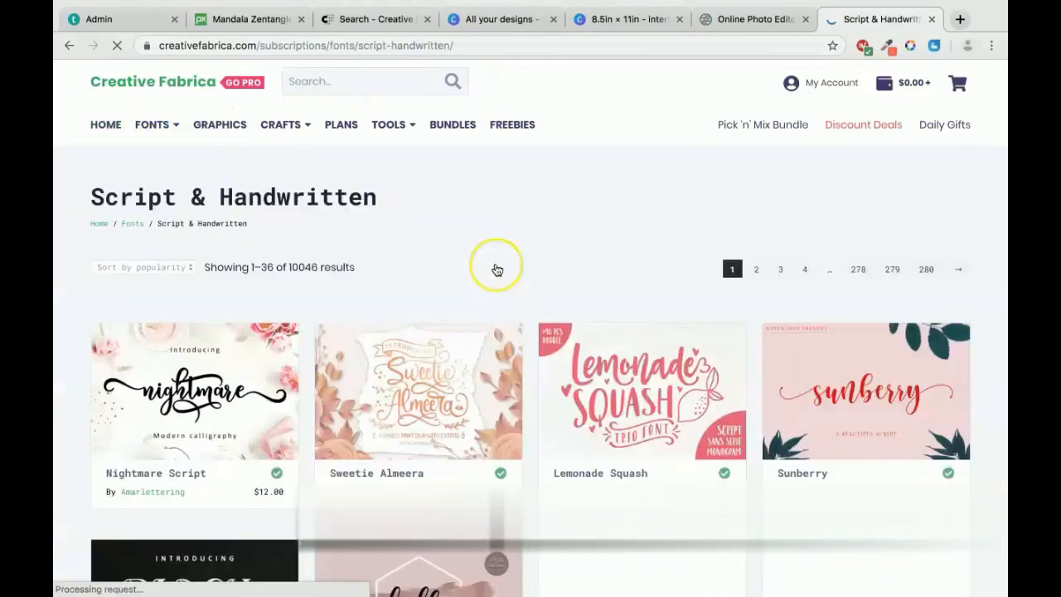
pyautogui.scroll(-3, 494, 268)
pyautogui.scroll(-3, 497, 269)
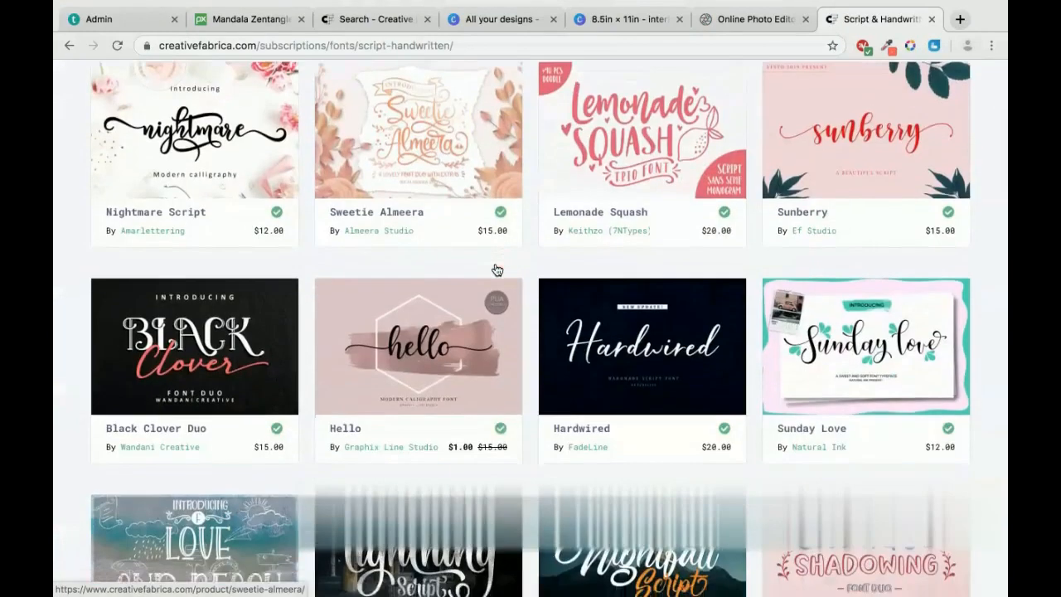
pyautogui.scroll(5, 496, 269)
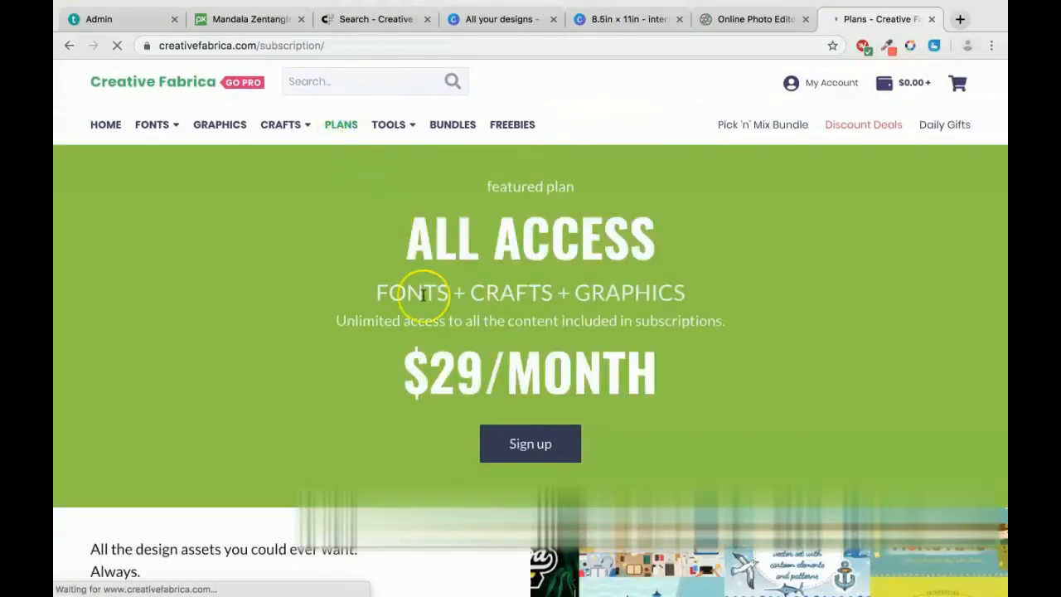
# Step: Open Creative Fabrica's subscription plans and compare the Fonts, All Access, Crafts, Graphics, Fonts + Crafts and Graphics + Crafts offers
pyautogui.scroll(-1, 439, 352)
pyautogui.scroll(-10, 440, 352)
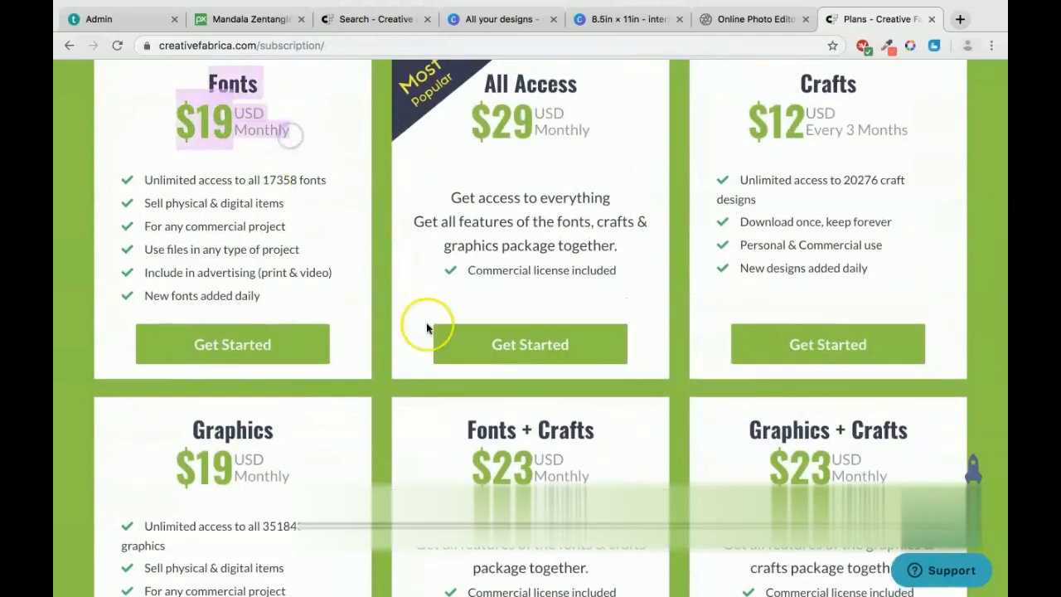
pyautogui.scroll(-3, 427, 329)
pyautogui.scroll(1, 580, 327)
pyautogui.moveTo(750, 326); pyautogui.dragTo(878, 378)
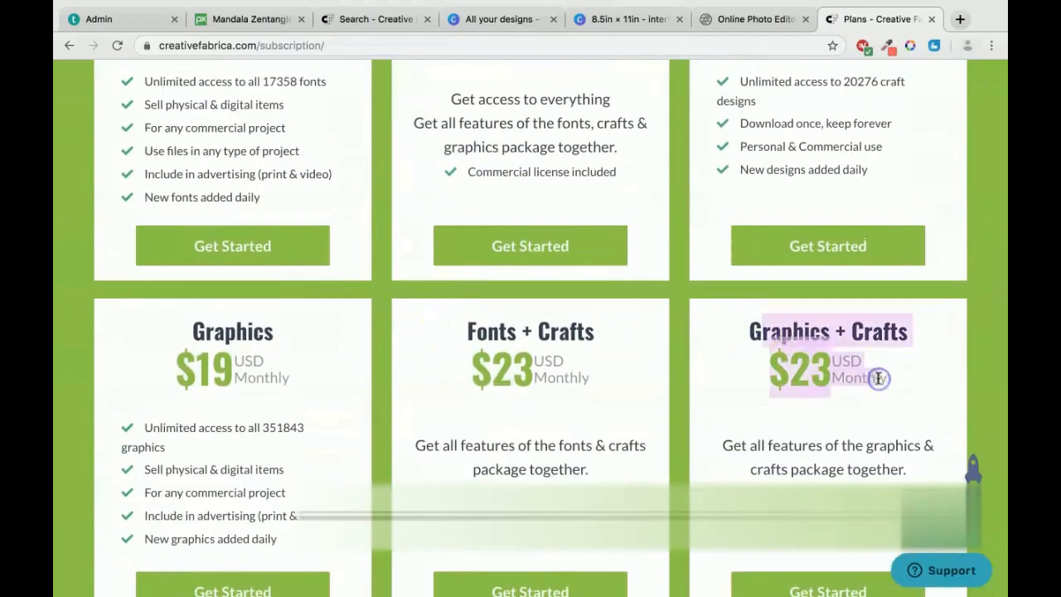
pyautogui.click(879, 378)
pyautogui.scroll(5, 726, 308)
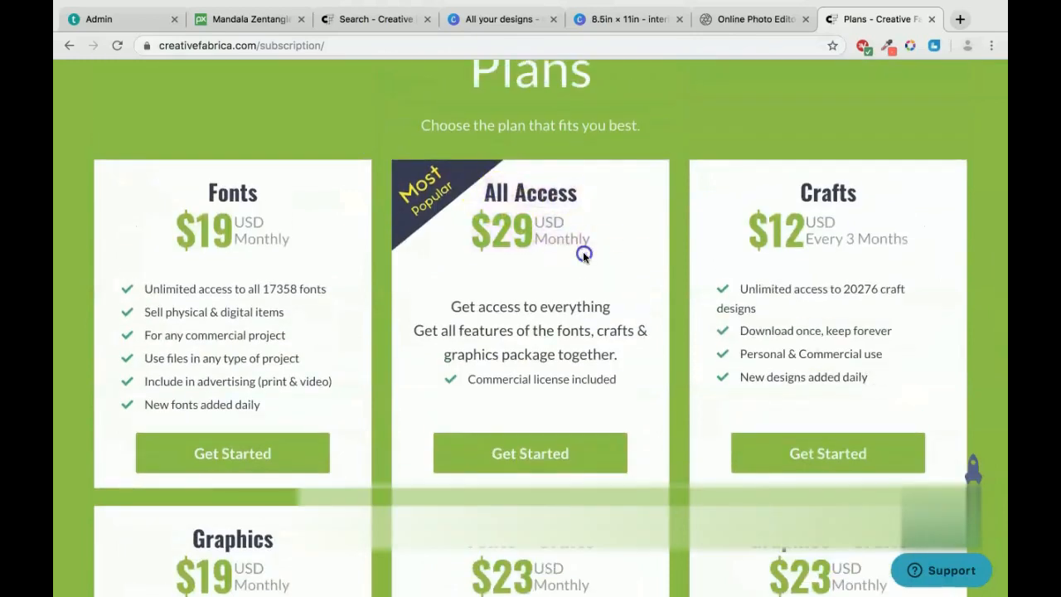
pyautogui.scroll(10, 584, 248)
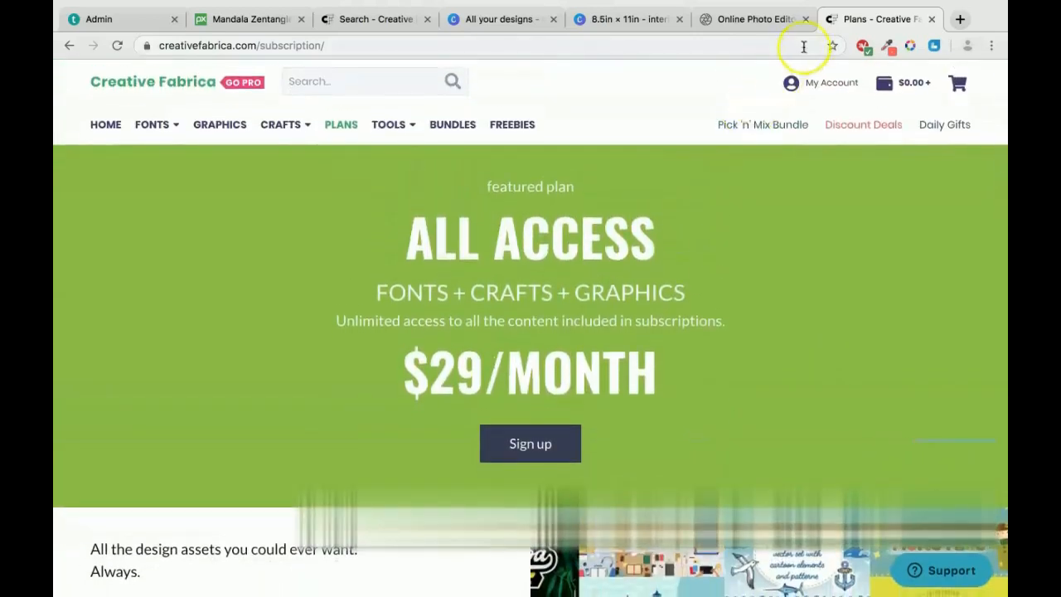